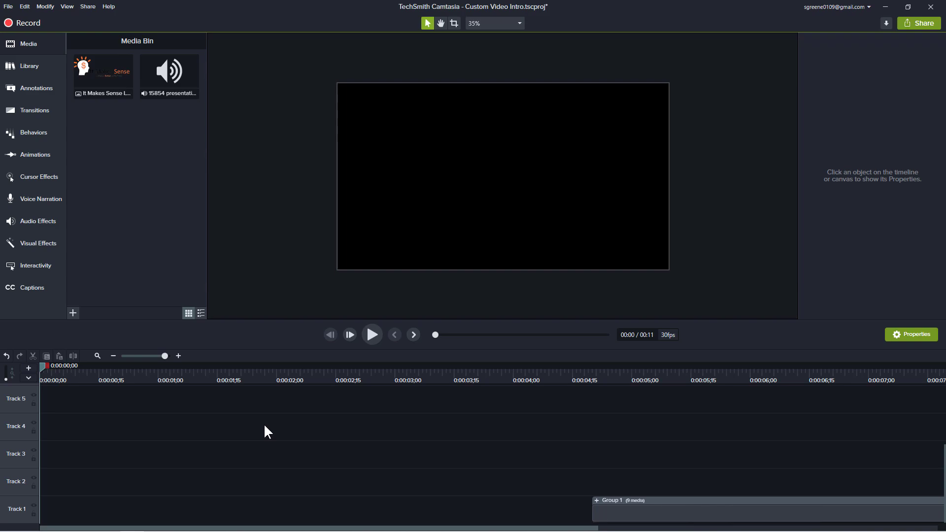
# Step: Open the Camtasia 2019 library and expand its Intros folder to browse the available intro templates
pyautogui.click(32, 65)
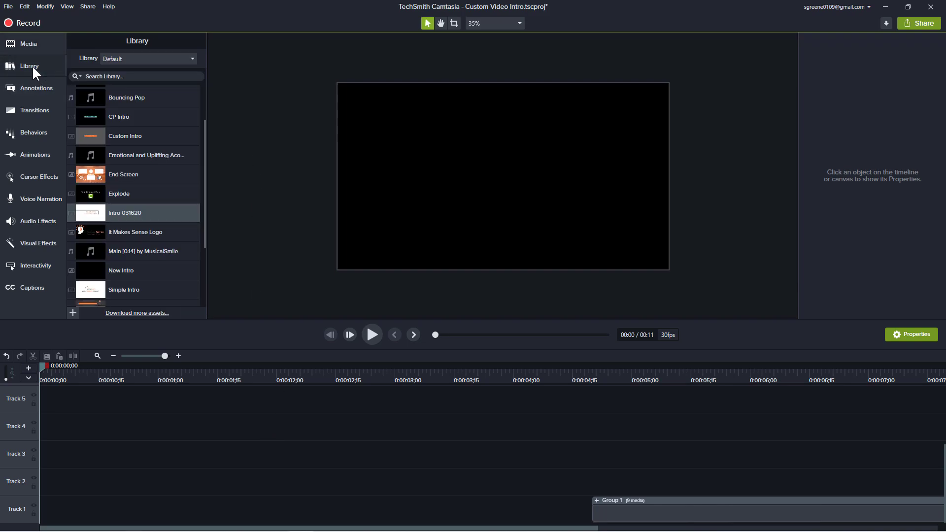
pyautogui.click(194, 59)
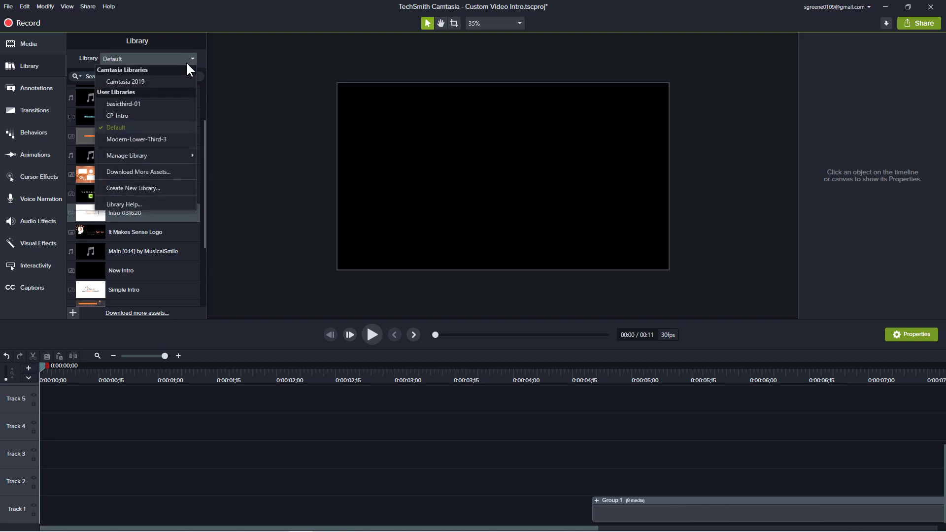
pyautogui.click(153, 79)
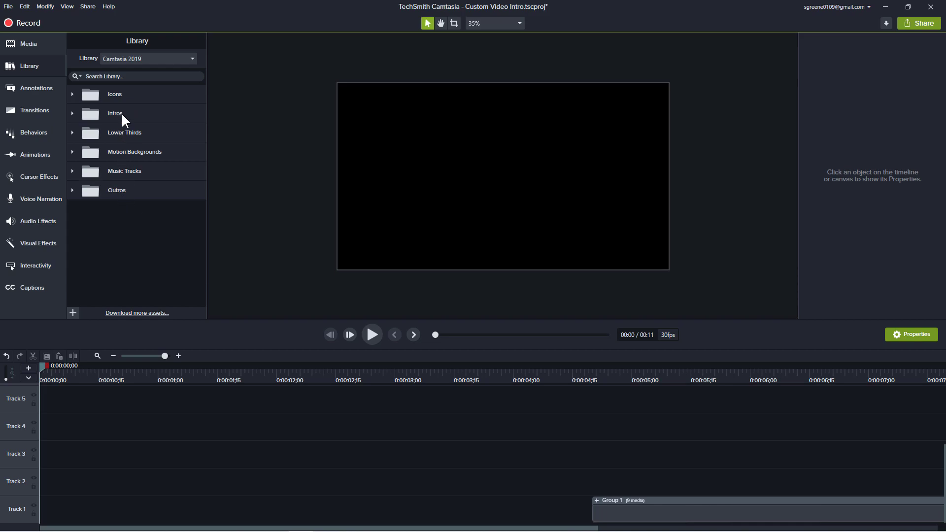
pyautogui.click(71, 113)
pyautogui.scroll(-3, 156, 194)
pyautogui.scroll(-10, 156, 194)
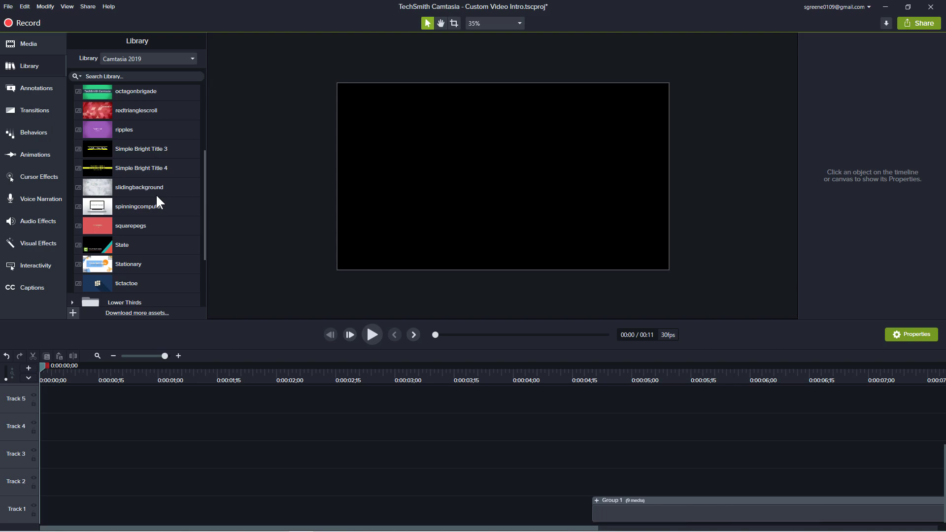
pyautogui.scroll(7, 156, 194)
pyautogui.scroll(4, 155, 194)
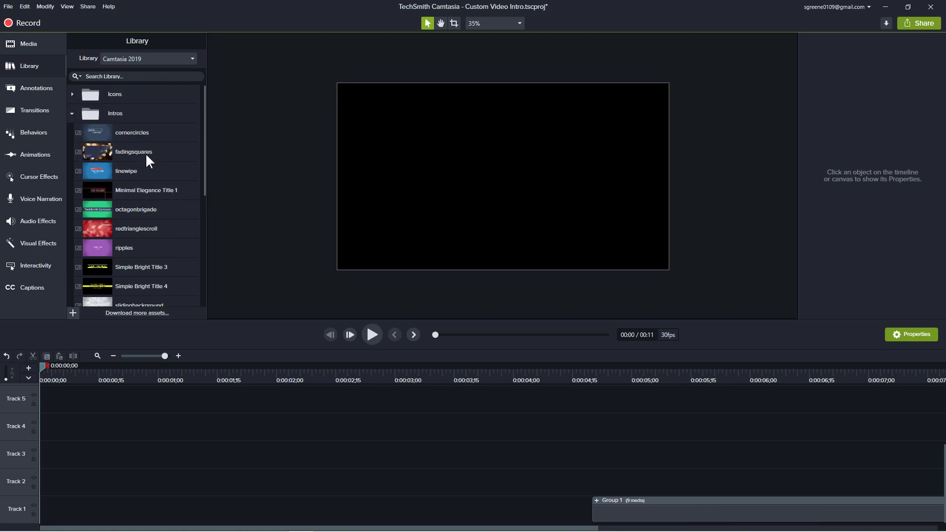
# Step: Preview the cornercircles and Simple Bright Title 3 intro templates from the Intros folder
pyautogui.doubleClick(135, 132)
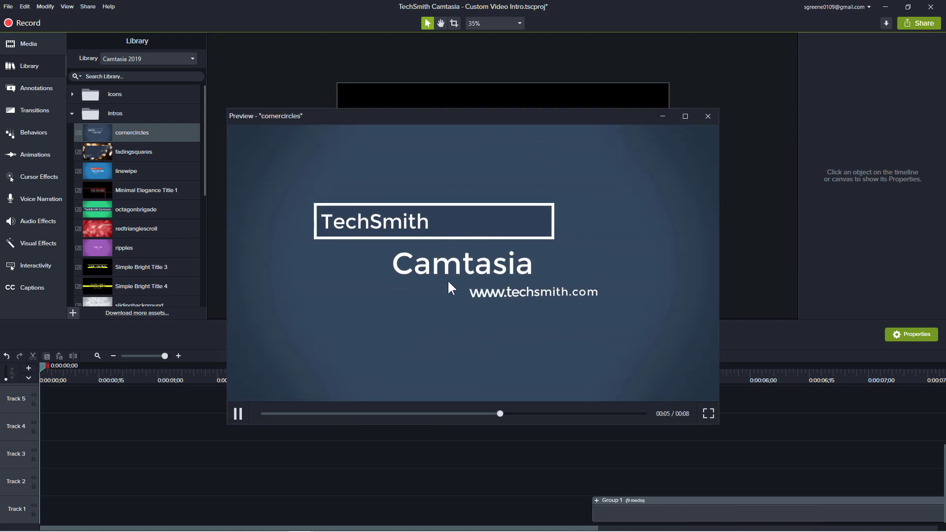
pyautogui.click(708, 116)
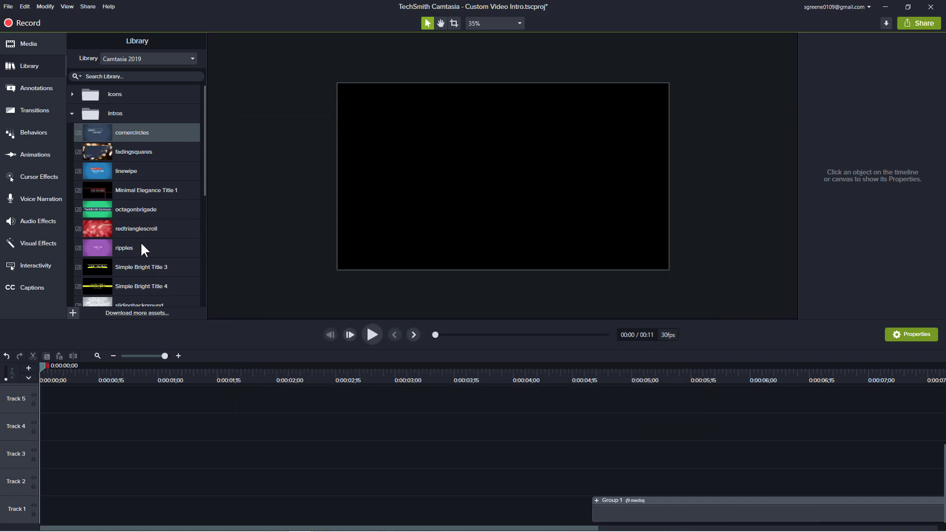
pyautogui.scroll(-2, 139, 249)
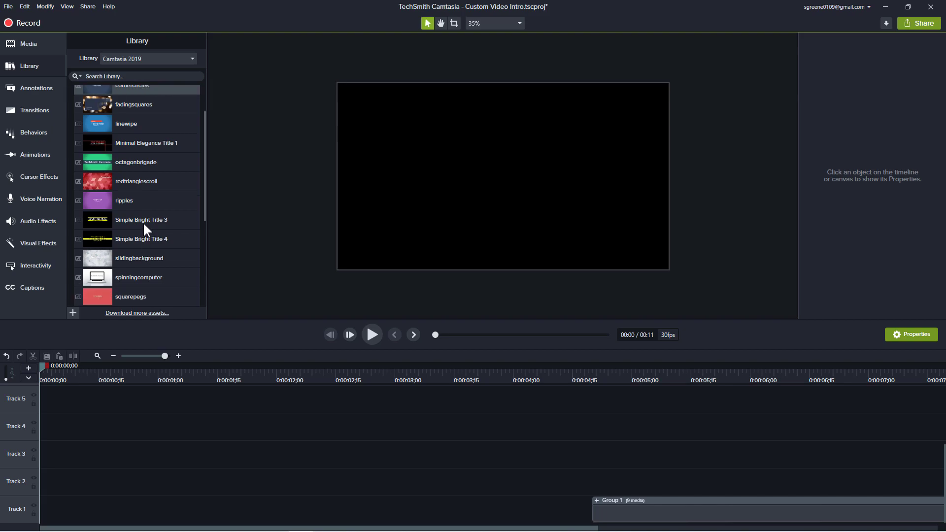
pyautogui.doubleClick(143, 223)
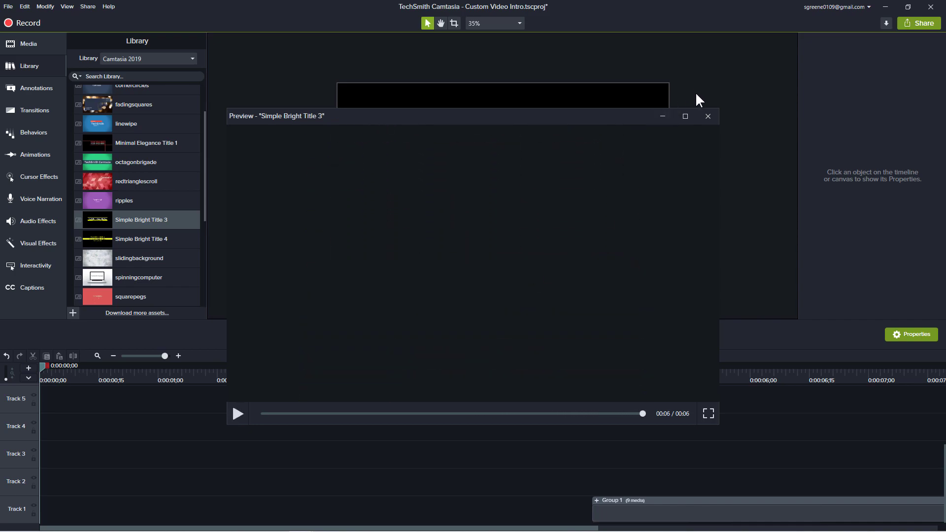
pyautogui.click(708, 116)
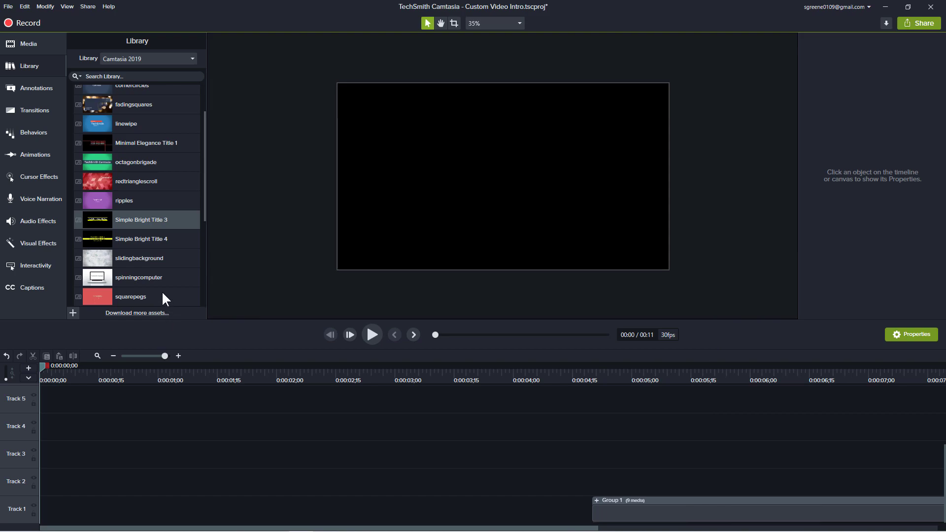
# Step: Go to the TechSmith Assets for Camtasia website and open its Intros video category
pyautogui.scroll(-1, 162, 298)
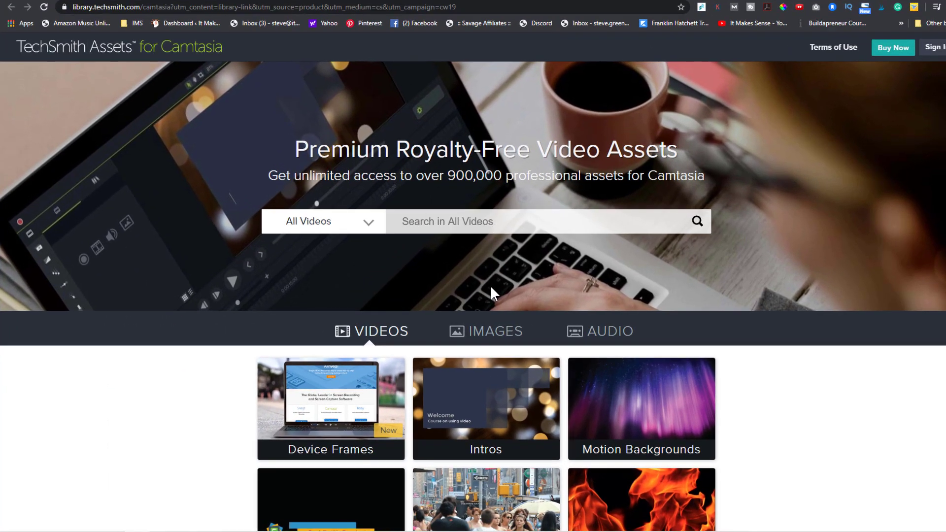
pyautogui.scroll(-2, 490, 288)
pyautogui.click(511, 312)
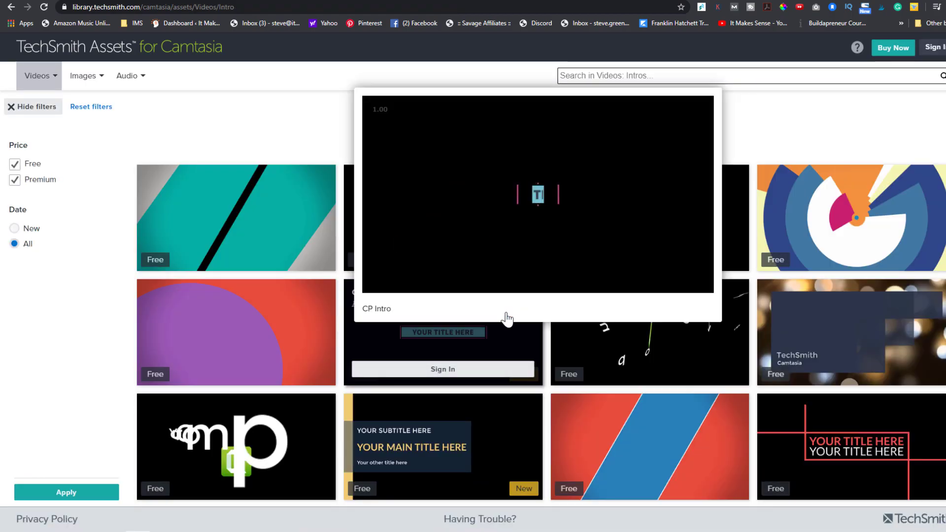
# Step: Browse the free and premium intro templates on the TechSmith Assets website and examine their styles
pyautogui.scroll(-2, 575, 300)
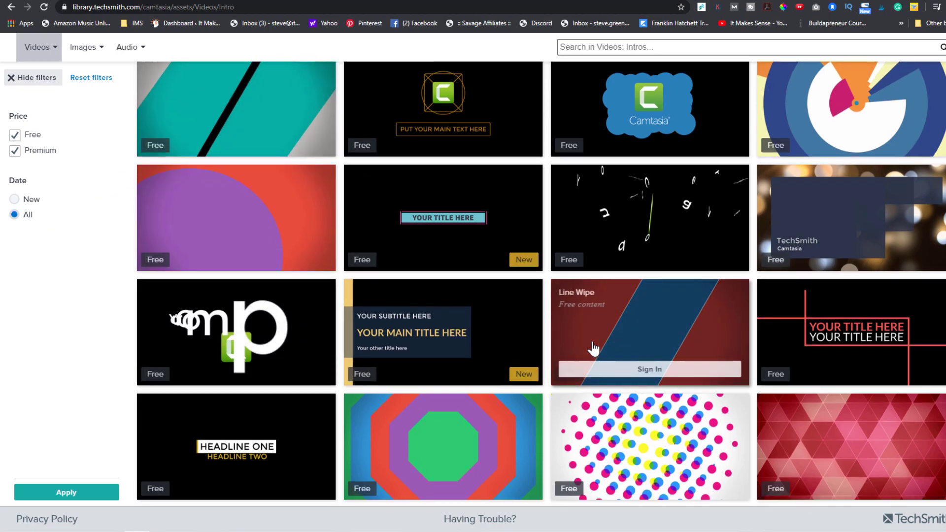
pyautogui.scroll(-4, 596, 345)
pyautogui.moveTo(690, 279)
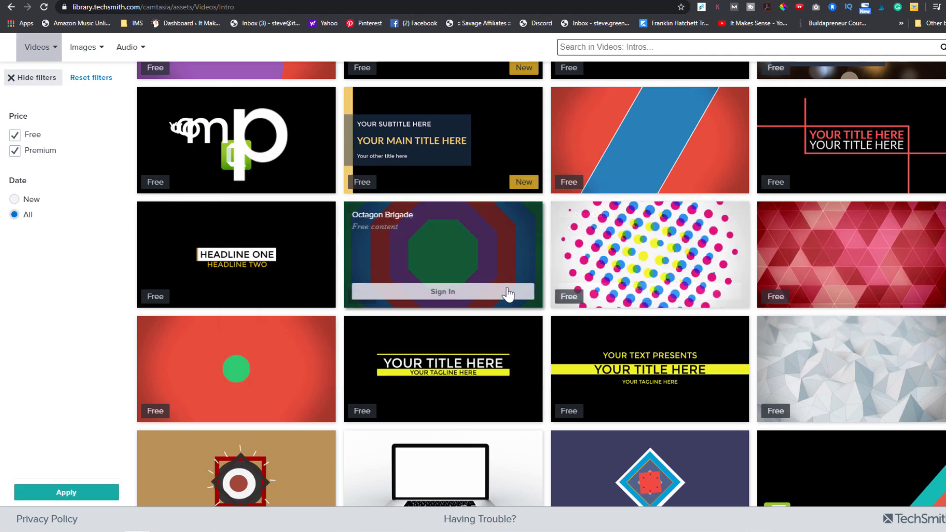
pyautogui.scroll(-2, 667, 326)
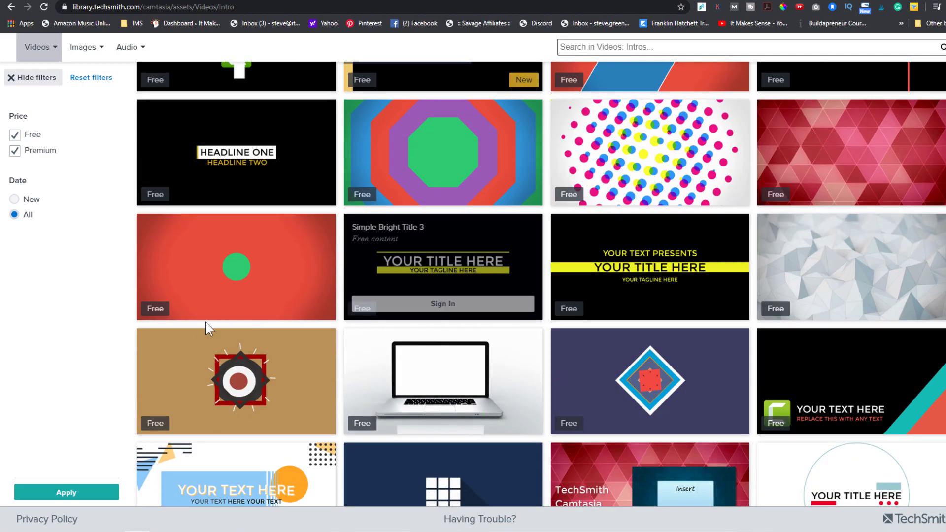
pyautogui.moveTo(364, 398)
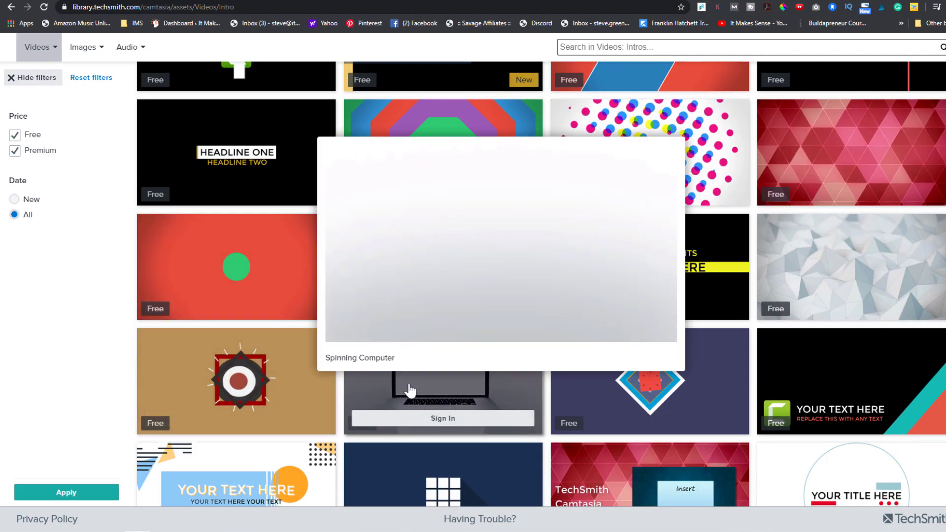
pyautogui.scroll(-2, 552, 390)
pyautogui.scroll(-8, 552, 389)
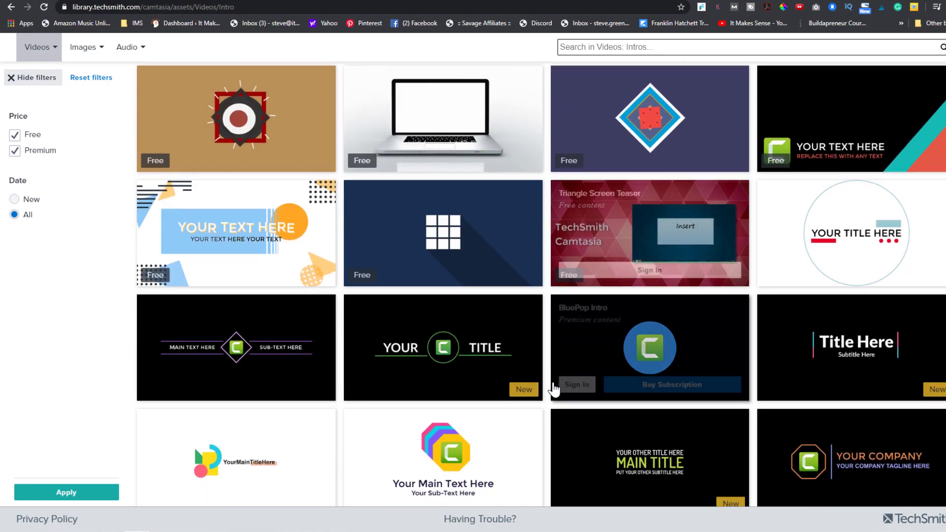
pyautogui.scroll(-7, 614, 416)
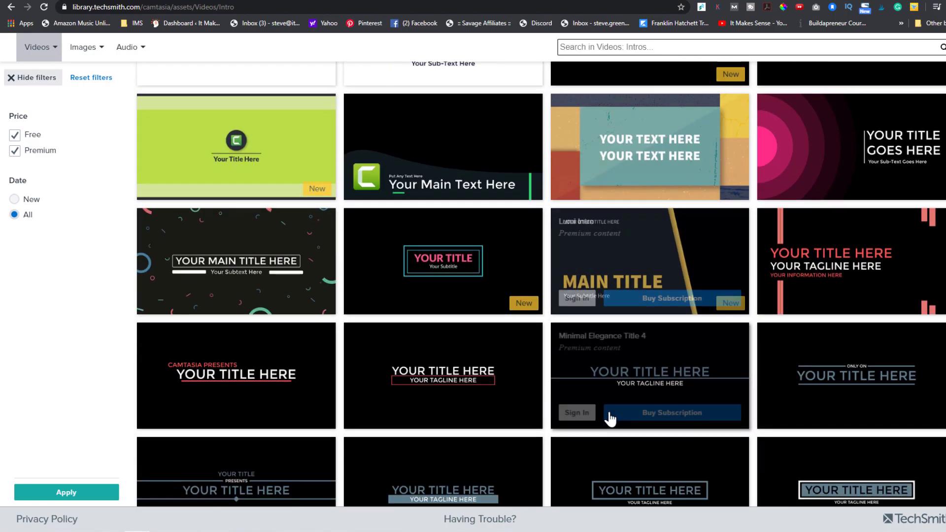
pyautogui.moveTo(650, 265)
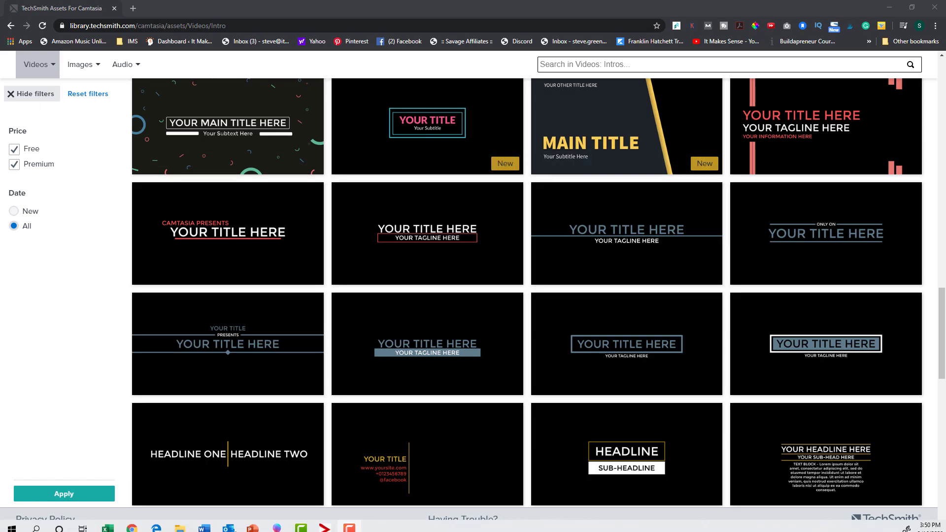
# Step: Switch back to Camtasia and place the Simple Bright Title 3 intro at the very start of Track 1
pyautogui.click(300, 527)
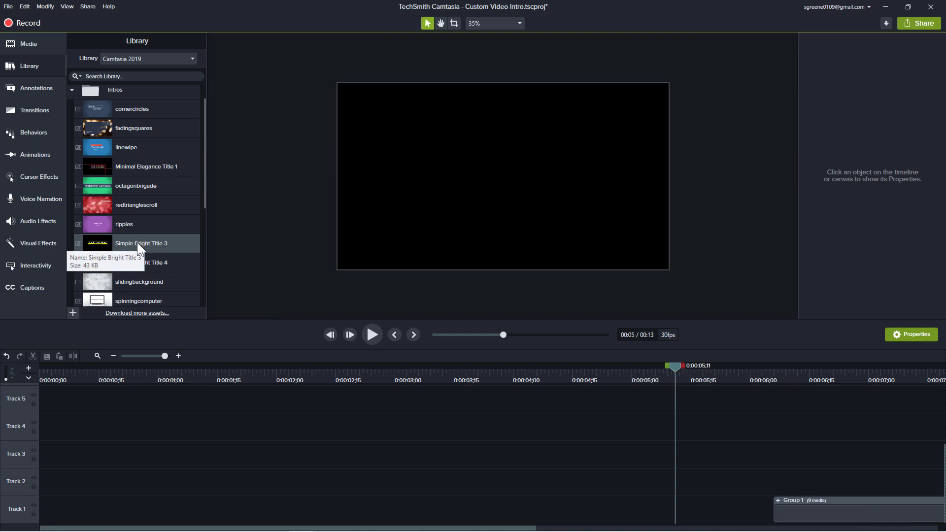
pyautogui.moveTo(137, 242); pyautogui.dragTo(227, 399)
pyautogui.moveTo(165, 473); pyautogui.dragTo(34, 525)
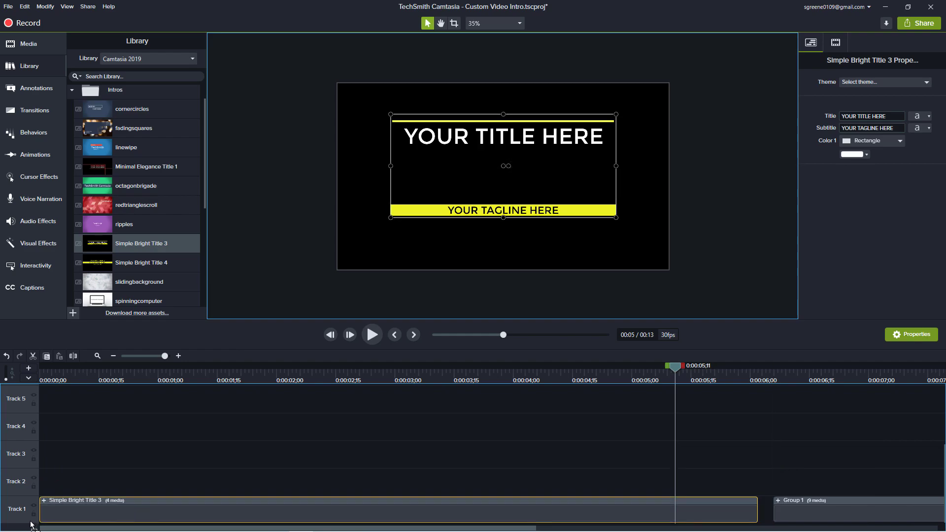
# Step: Play the Simple Bright Title 3 intro from the start of the timeline to review its animation
pyautogui.moveTo(678, 366); pyautogui.dragTo(40, 504)
pyautogui.press('space')
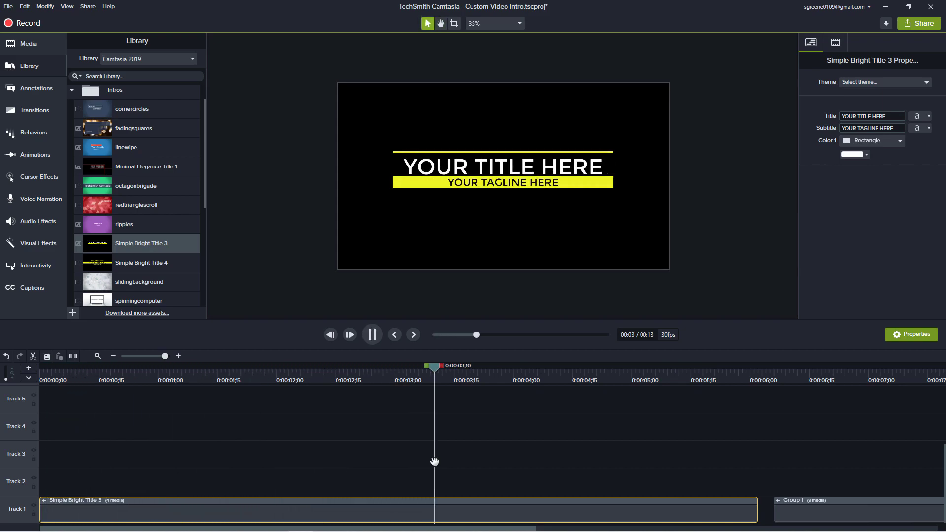
pyautogui.press('space')
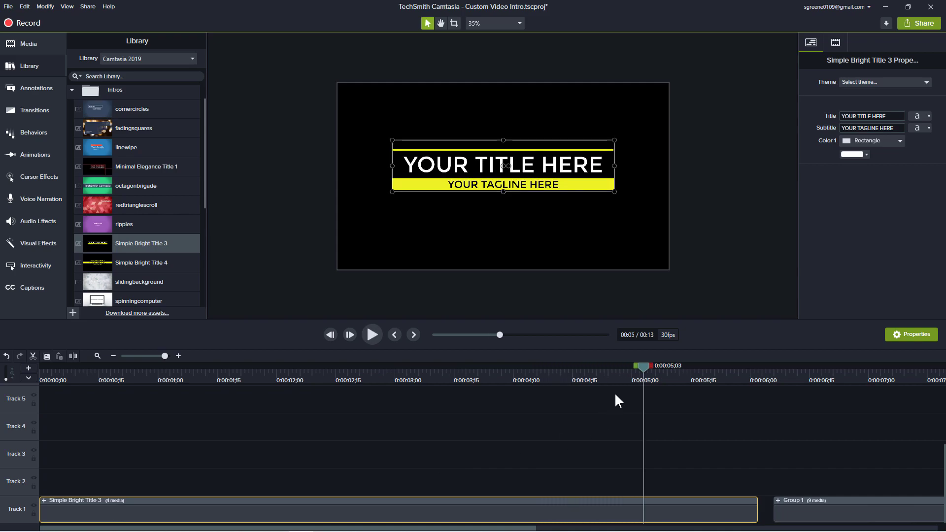
pyautogui.moveTo(643, 366); pyautogui.dragTo(115, 459)
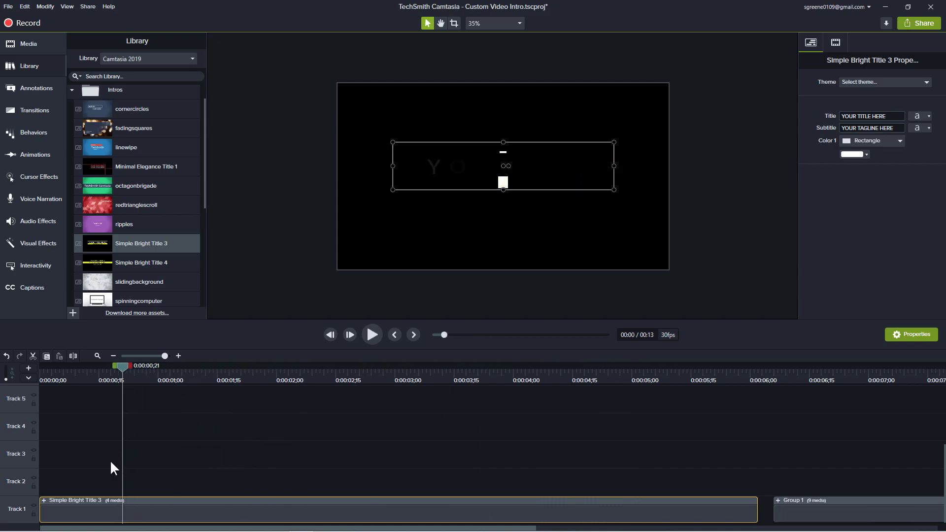
# Step: Expand the Simple Bright Title 3 group and, with the playhead at 0:00:02;03, identify its two shape and two text layers one by one
pyautogui.click(43, 499)
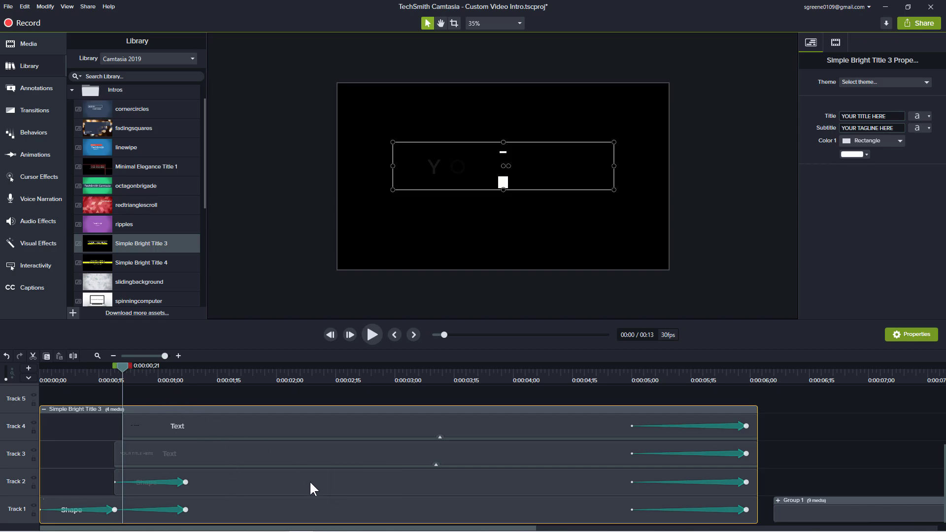
pyautogui.click(315, 500)
pyautogui.moveTo(122, 374); pyautogui.dragTo(289, 367)
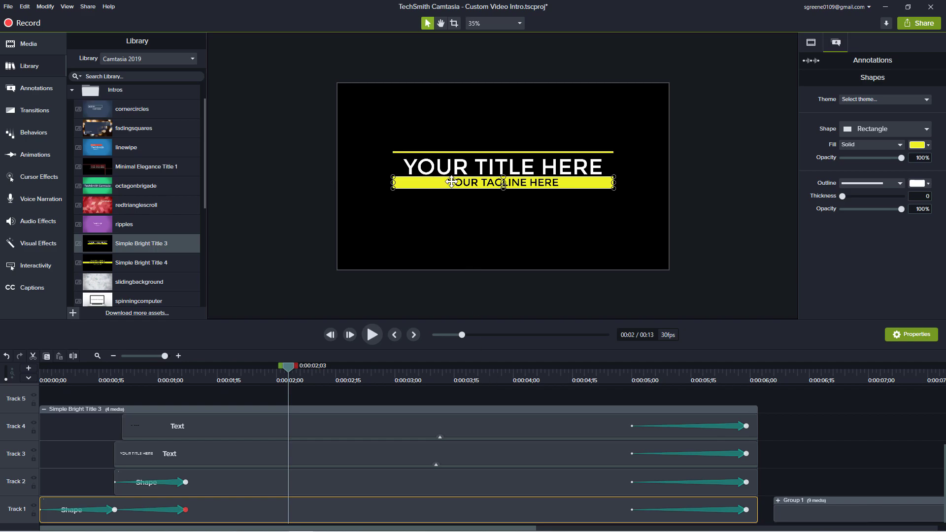
pyautogui.click(327, 474)
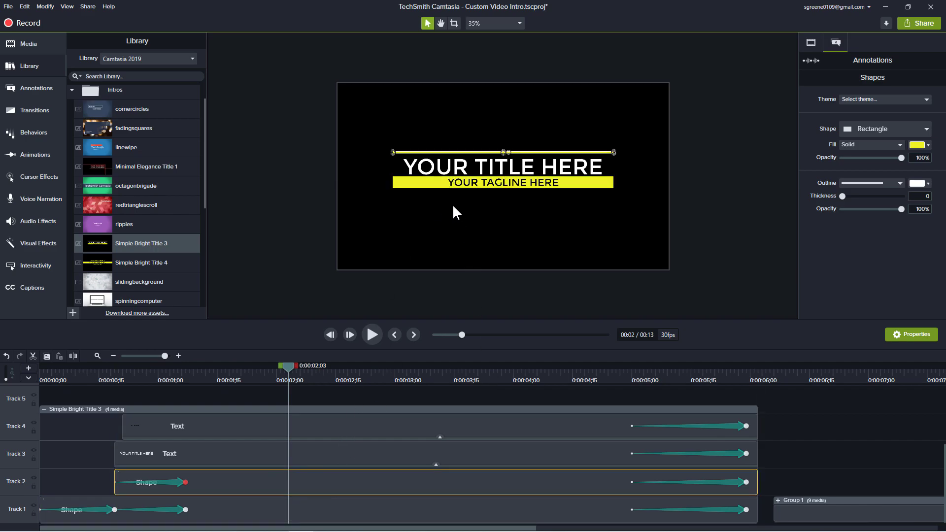
pyautogui.click(304, 448)
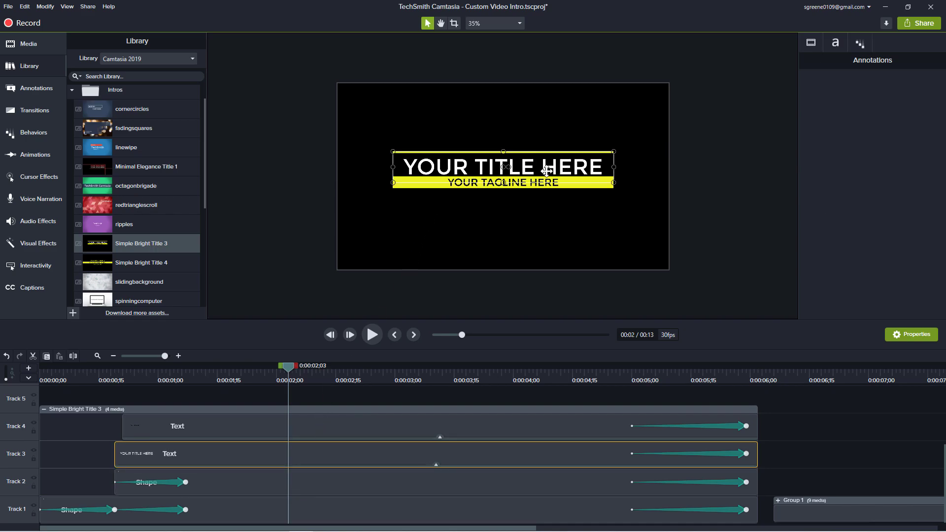
pyautogui.click(305, 421)
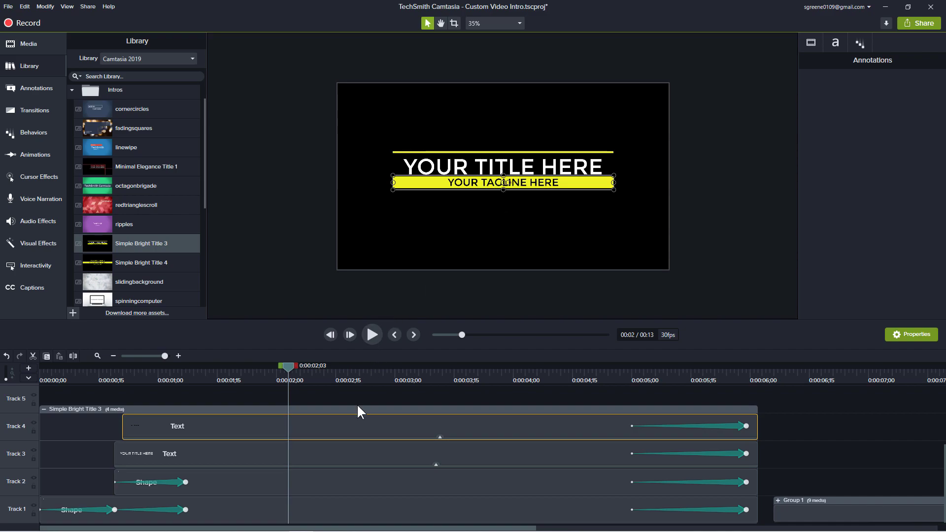
# Step: Replace the YOUR TITLE HERE text on the canvas with the presenter's full name
pyautogui.click(491, 170)
pyautogui.click(491, 169)
pyautogui.doubleClick(492, 166)
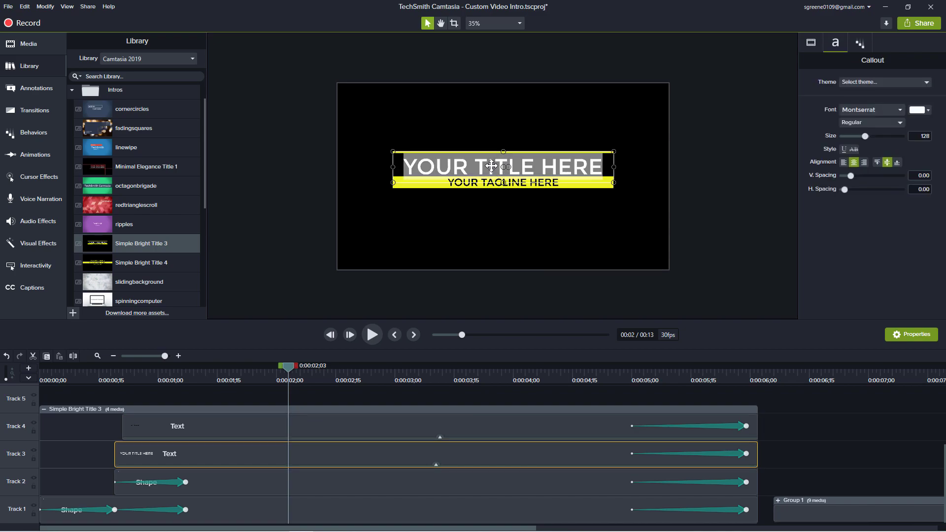
pyautogui.write('Steve Greene')
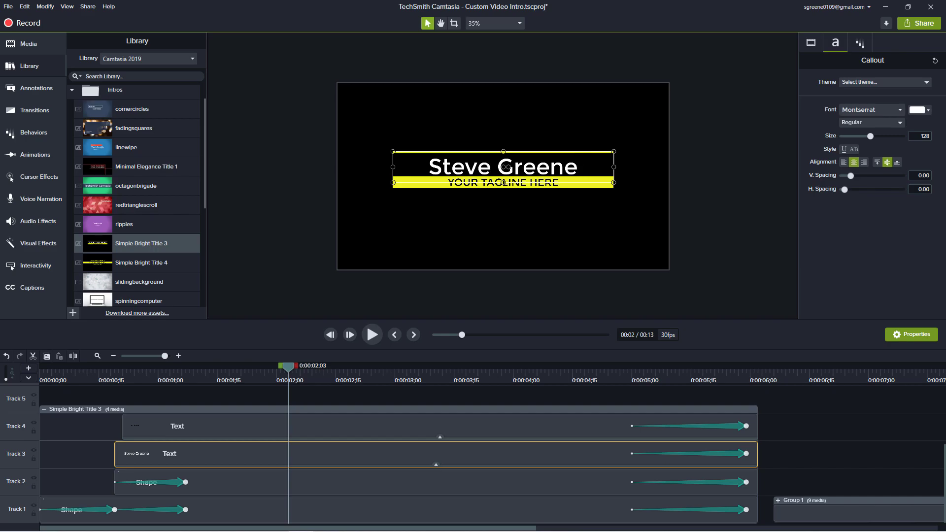
# Step: Change the font of the whole name title to a thin, light typeface
pyautogui.moveTo(578, 170); pyautogui.dragTo(431, 172)
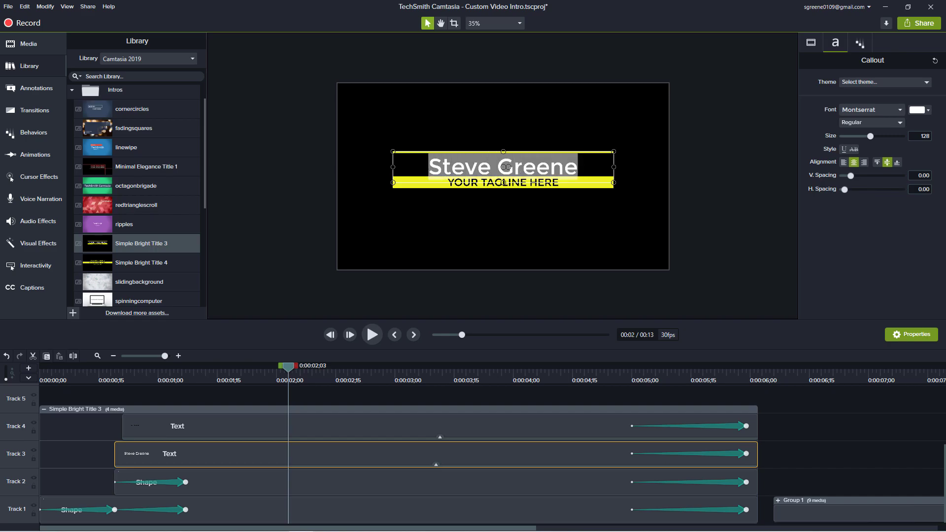
pyautogui.click(901, 109)
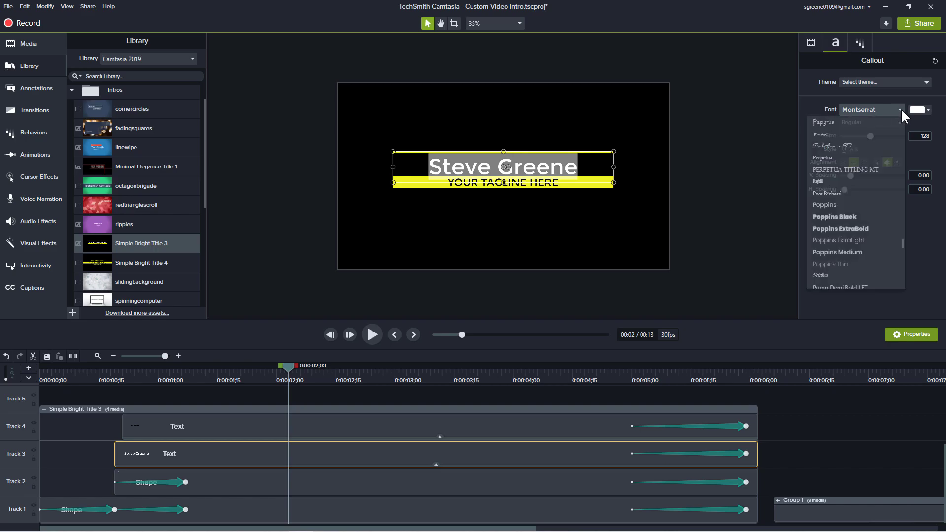
pyautogui.click(854, 206)
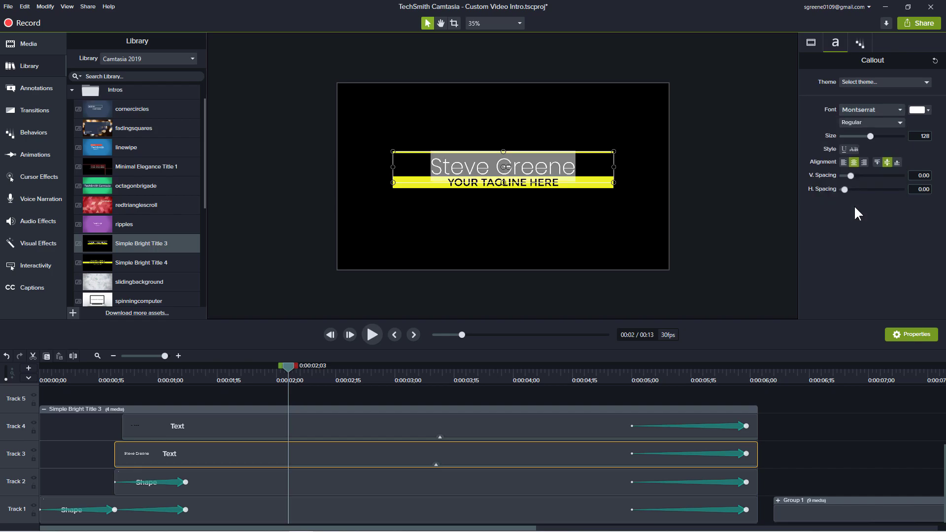
# Step: Replace the YOUR TAGLINE HERE text on the canvas with itmakessenseblog.com
pyautogui.click(555, 183)
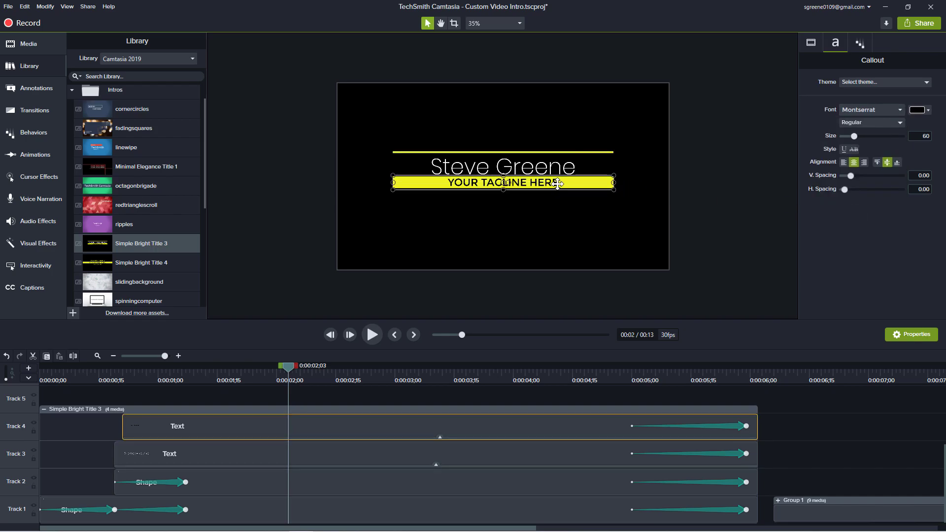
pyautogui.click(561, 183)
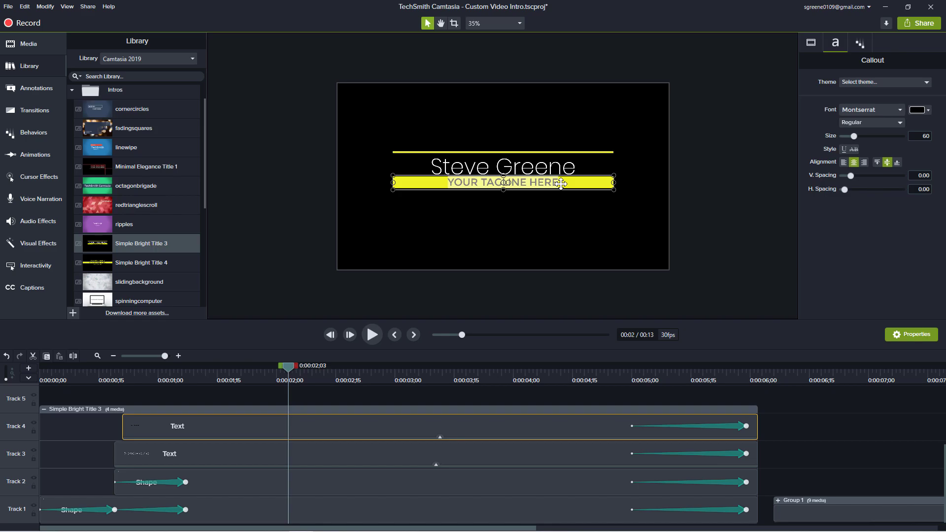
pyautogui.write('itm')
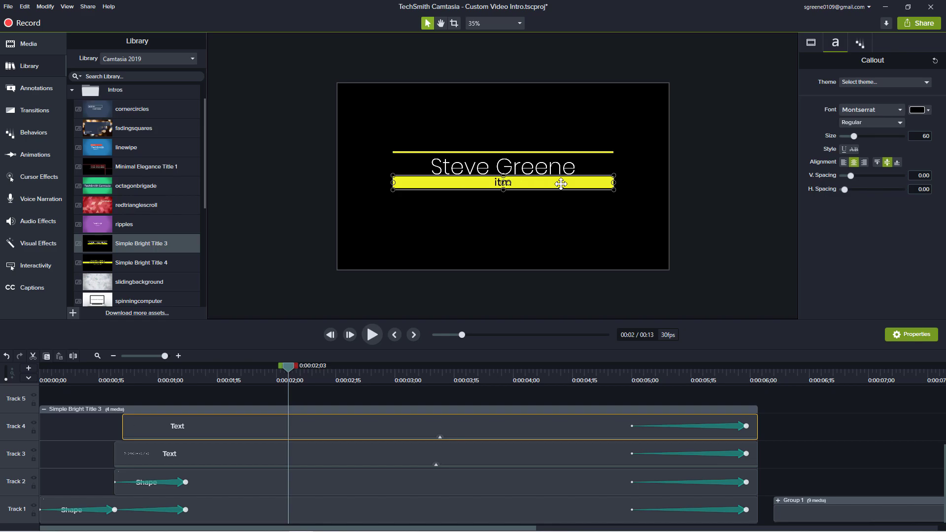
pyautogui.write('akessenseblog.com')
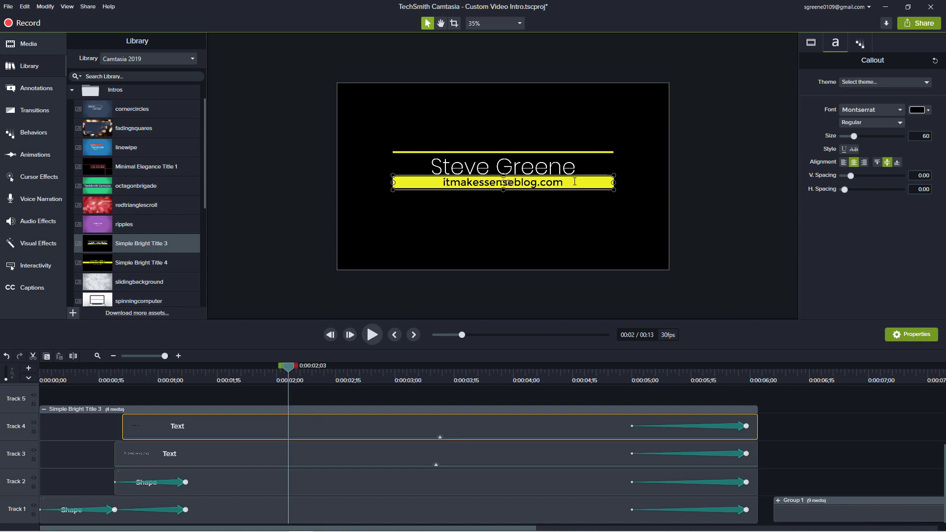
# Step: Change the font of the whole itmakessenseblog.com tagline to Poppins ExtraLight
pyautogui.moveTo(563, 183); pyautogui.dragTo(446, 183)
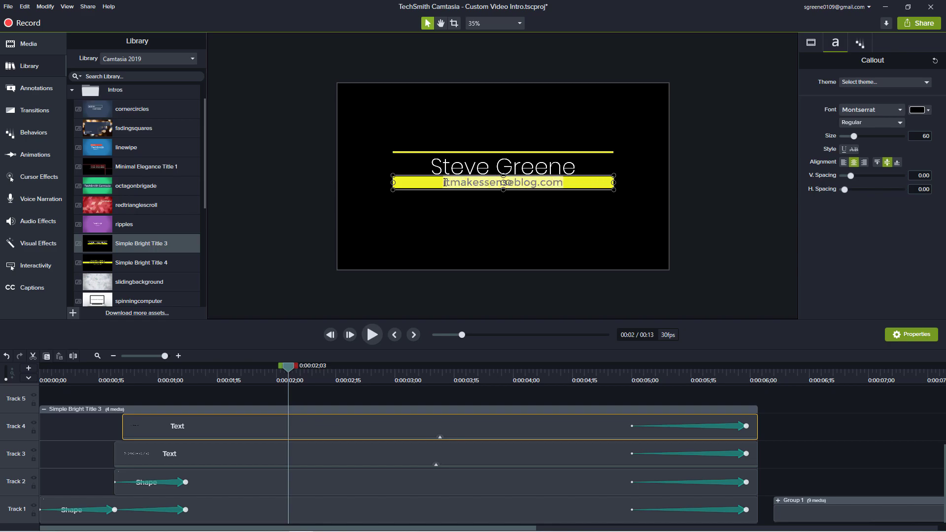
pyautogui.click(902, 110)
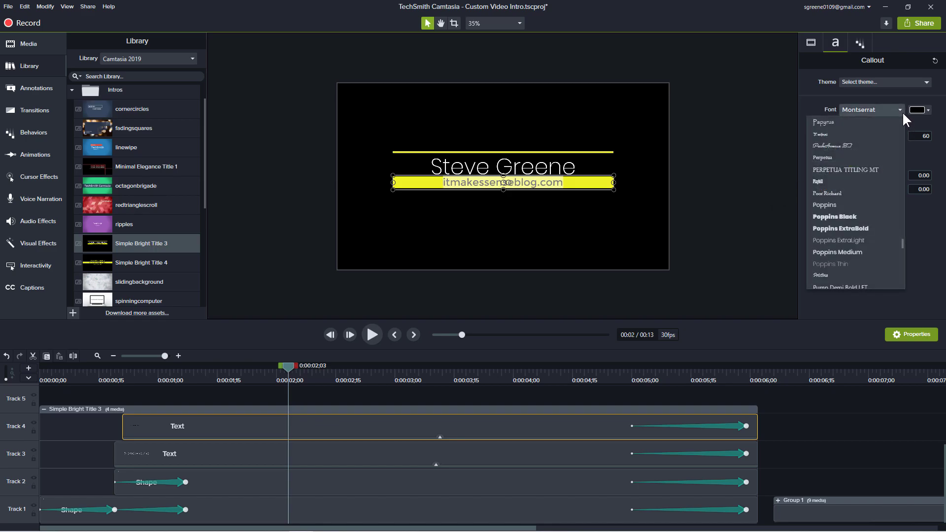
pyautogui.click(852, 239)
pyautogui.press('Escape')
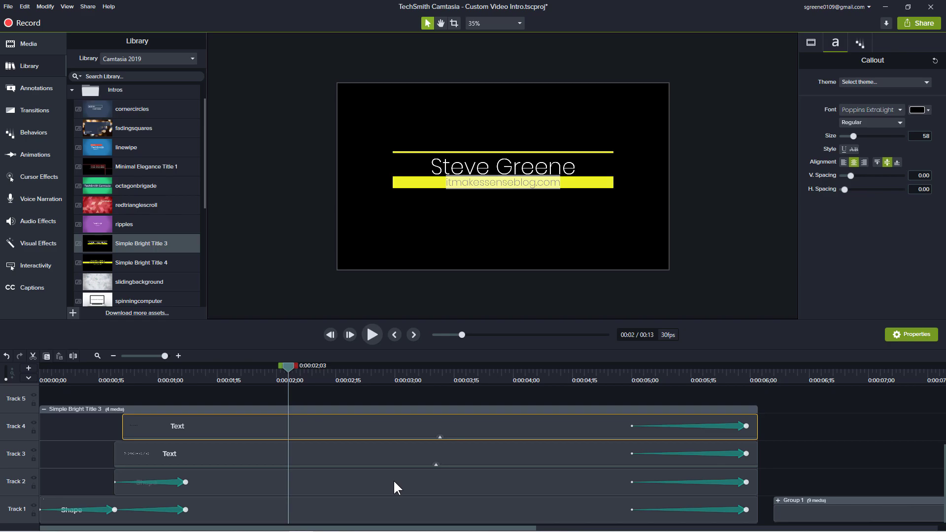
pyautogui.moveTo(496, 181); pyautogui.dragTo(494, 181)
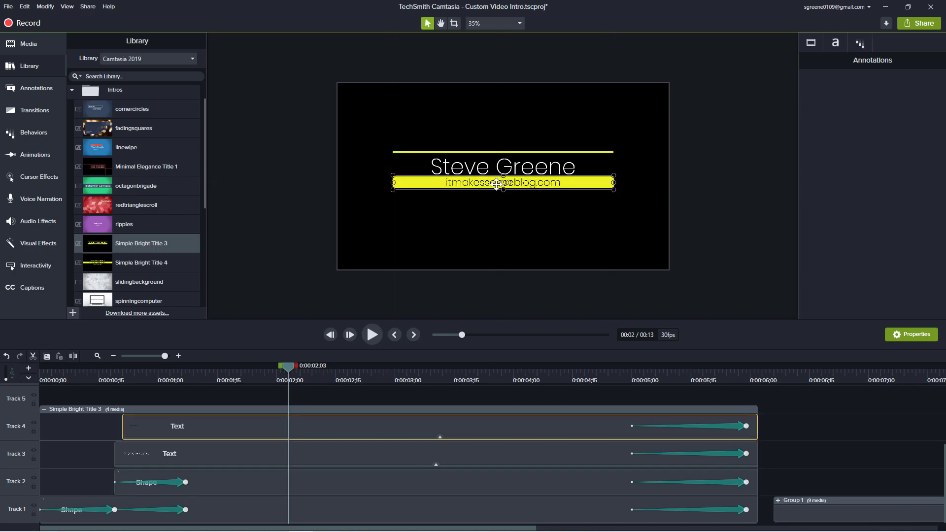
# Step: Play the intro from the start of the timeline to review the customized title and tagline
pyautogui.click(284, 367)
pyautogui.moveTo(187, 380); pyautogui.dragTo(38, 403)
pyautogui.press('space')
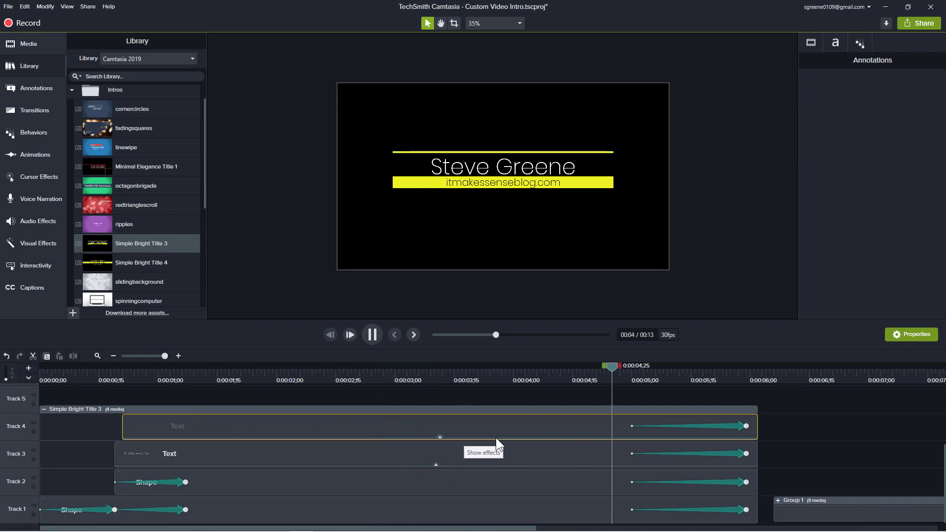
pyautogui.press('space')
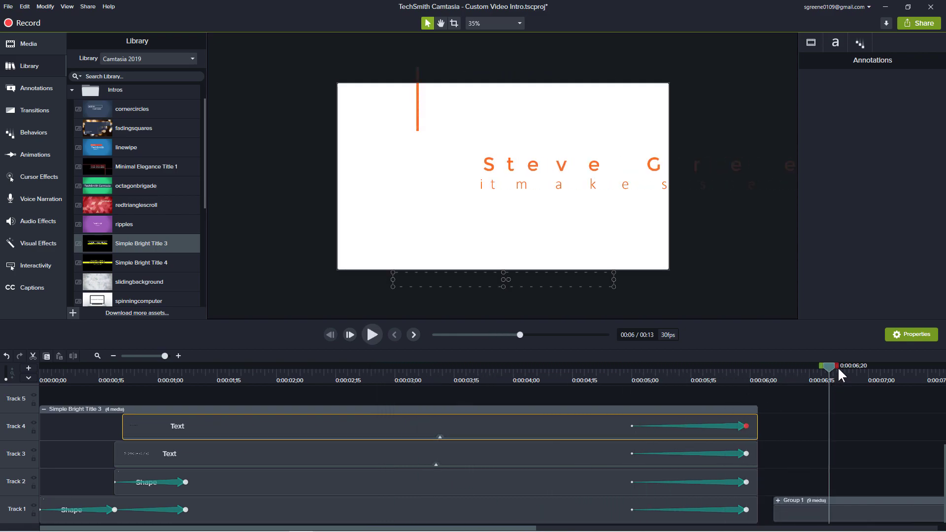
# Step: With the playhead at 0:00:03;04, change the fill of the yellow bar behind the tagline to a sampled orange
pyautogui.moveTo(823, 365); pyautogui.dragTo(411, 428)
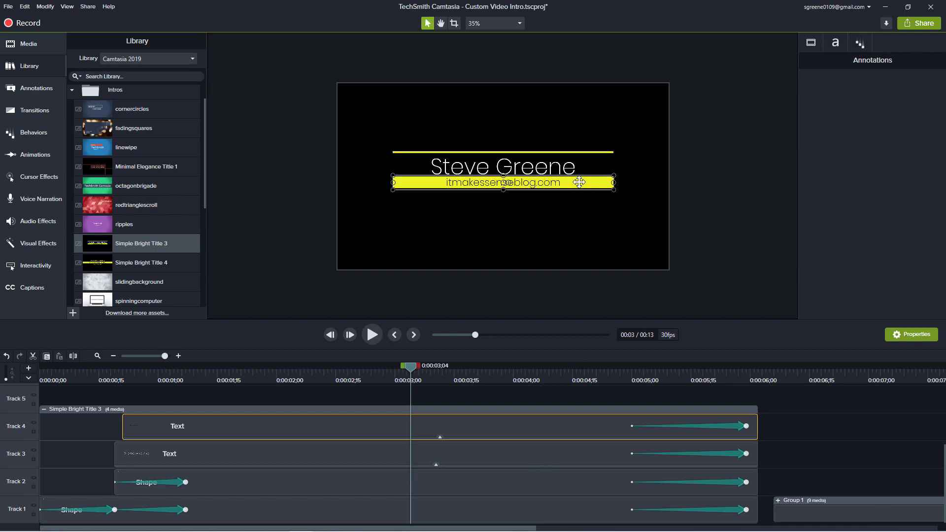
pyautogui.moveTo(368, 475); pyautogui.dragTo(425, 511)
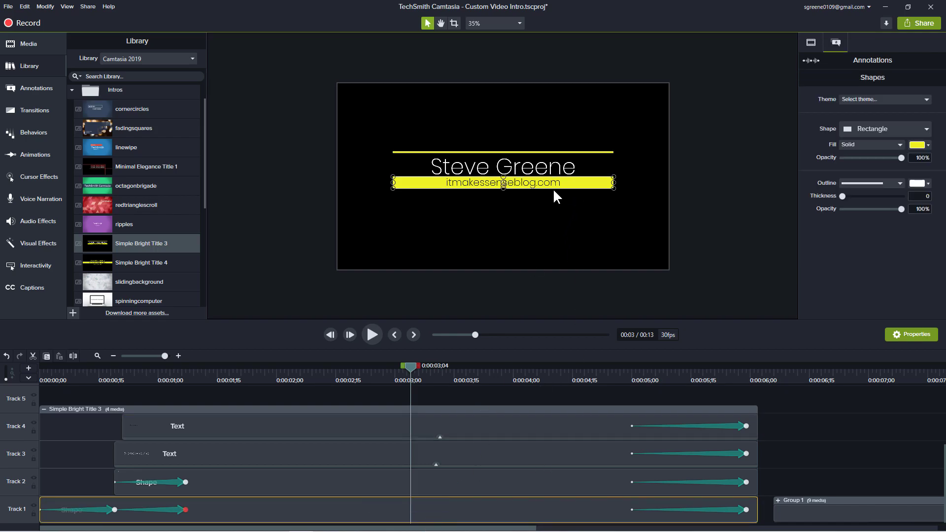
pyautogui.click(918, 146)
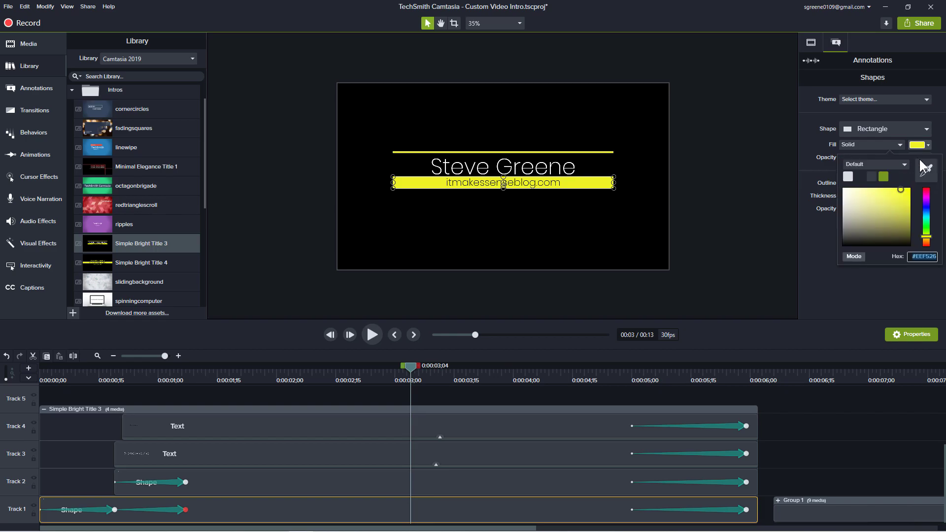
pyautogui.click(924, 169)
pyautogui.click(163, 126)
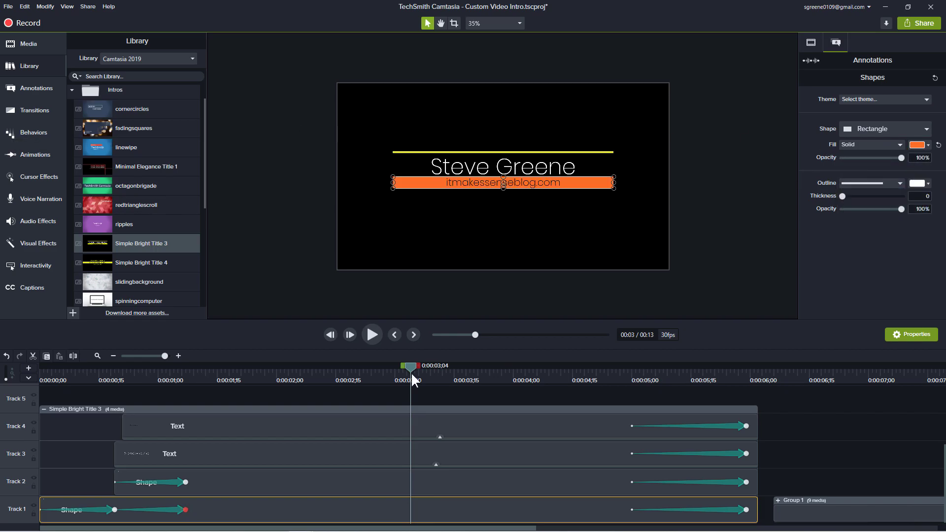
# Step: Check the tagline bar's colour along the timeline and use Edit All Animations mode to apply the orange fill to all its animations
pyautogui.moveTo(413, 366); pyautogui.dragTo(167, 389)
pyautogui.moveTo(90, 424); pyautogui.dragTo(426, 479)
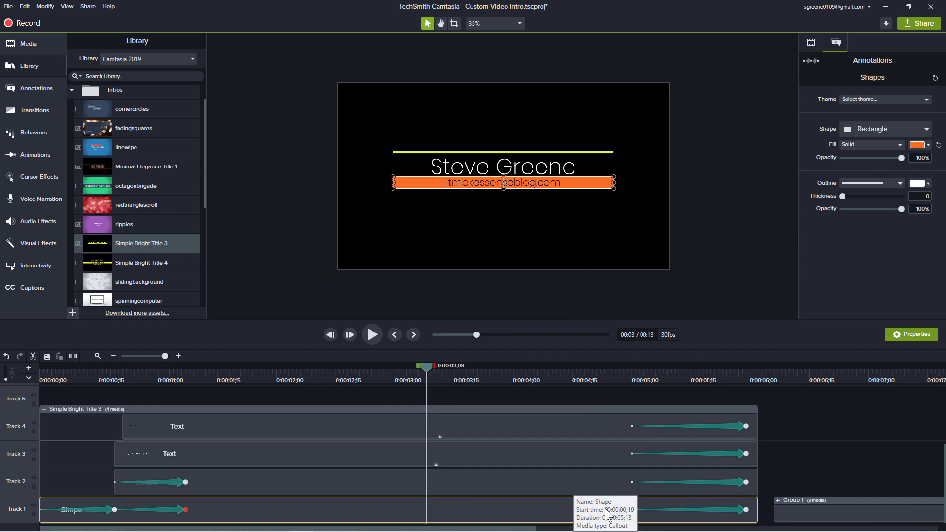
pyautogui.click(814, 61)
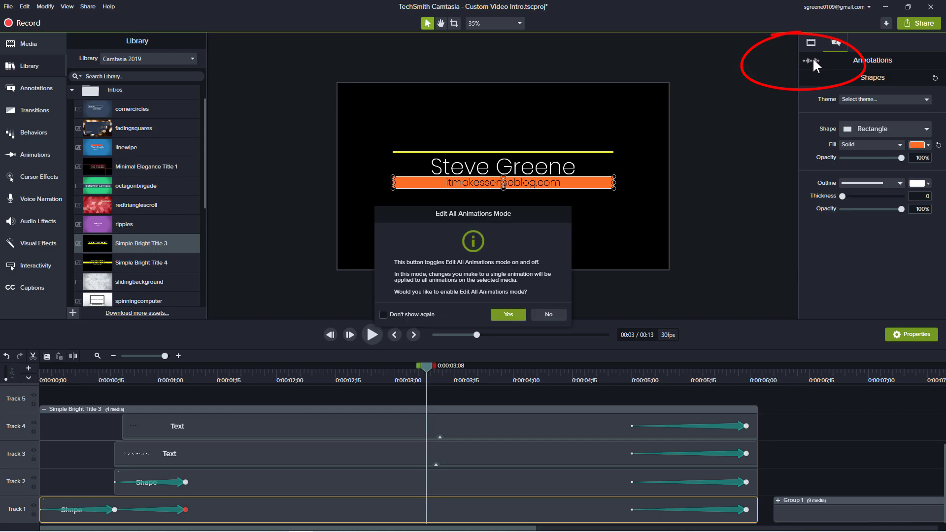
pyautogui.click(499, 315)
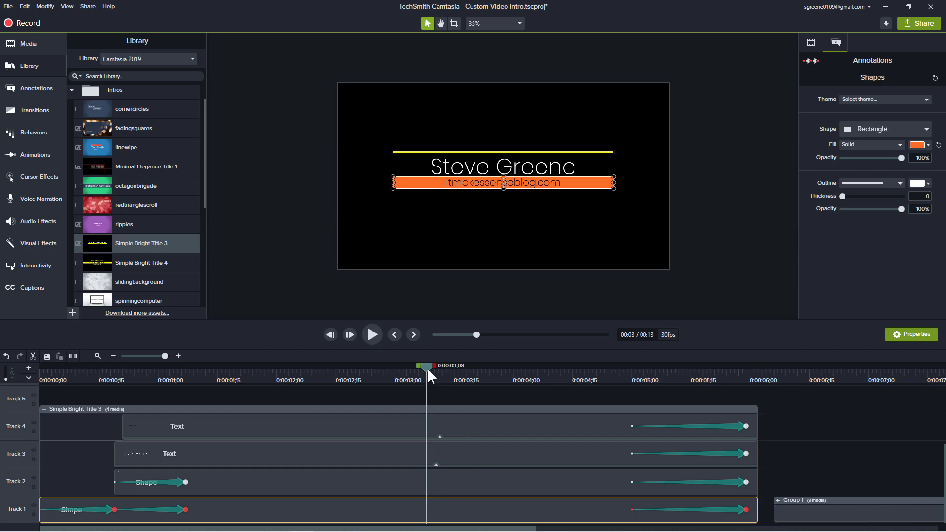
pyautogui.click(925, 148)
pyautogui.moveTo(430, 376); pyautogui.dragTo(52, 437)
pyautogui.click(918, 144)
pyautogui.click(928, 170)
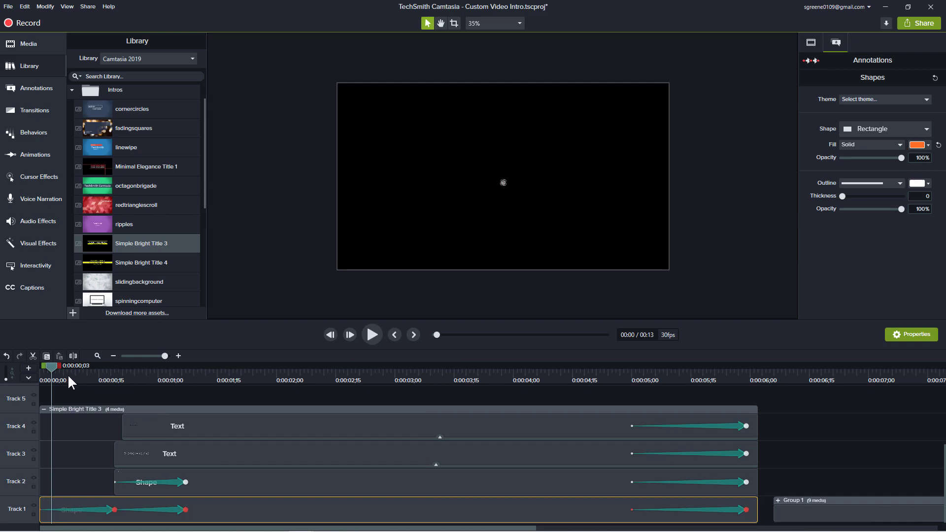
# Step: Play the intro from 0:00:00;00 to check the tagline bar's fill colour throughout its animation
pyautogui.moveTo(50, 366); pyautogui.dragTo(40, 368)
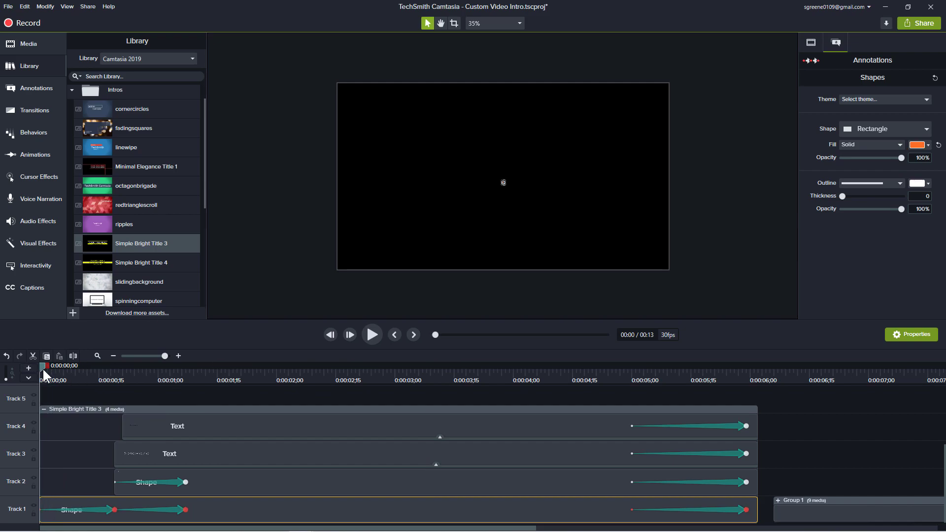
pyautogui.press('space')
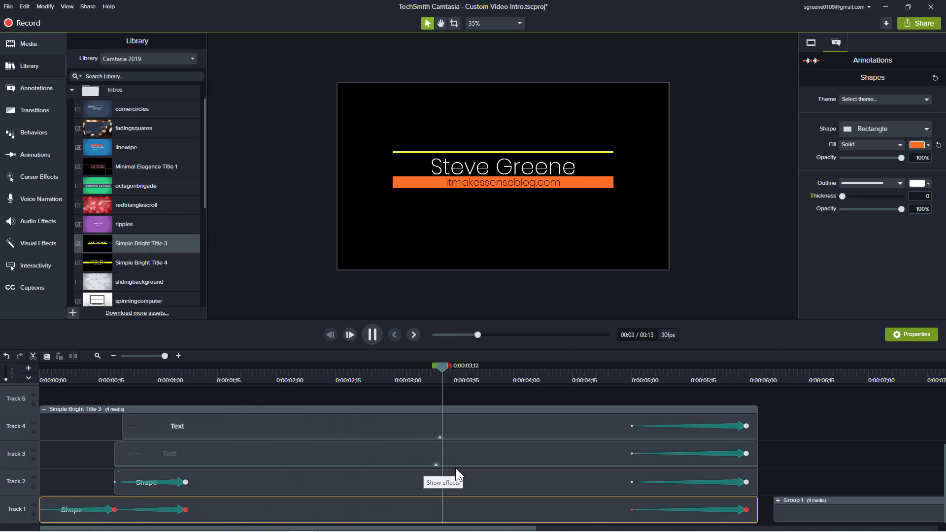
pyautogui.press('space')
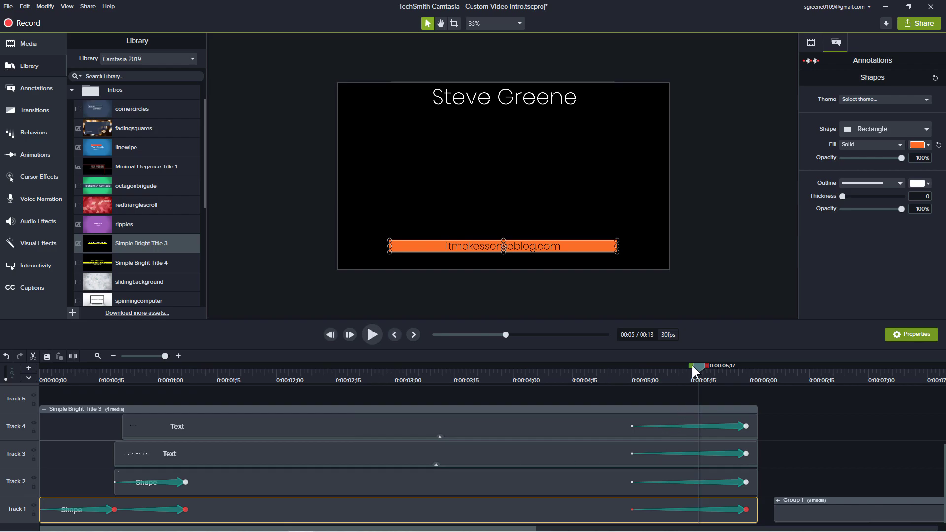
# Step: Select the thin yellow line shape on Track 2 and turn on Edit All Animations mode for it
pyautogui.click(466, 377)
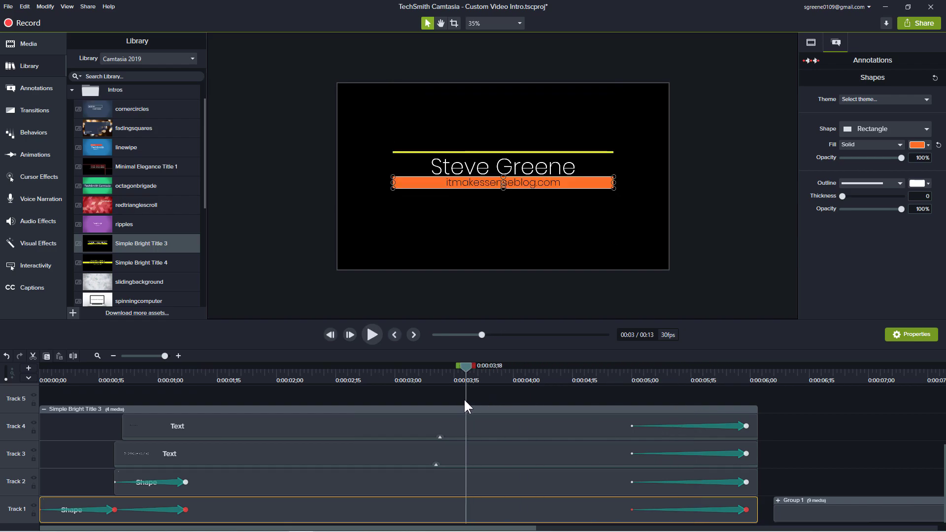
pyautogui.click(456, 153)
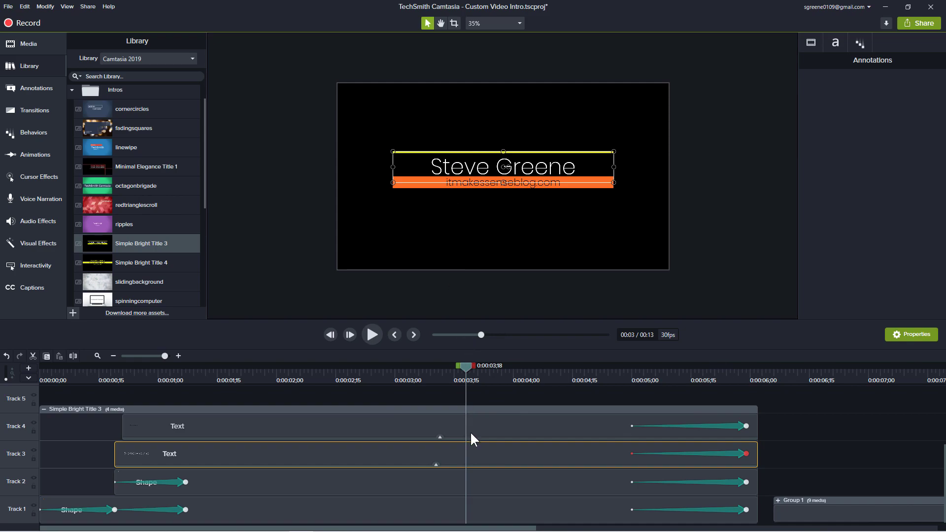
pyautogui.click(362, 483)
pyautogui.moveTo(465, 368); pyautogui.dragTo(269, 380)
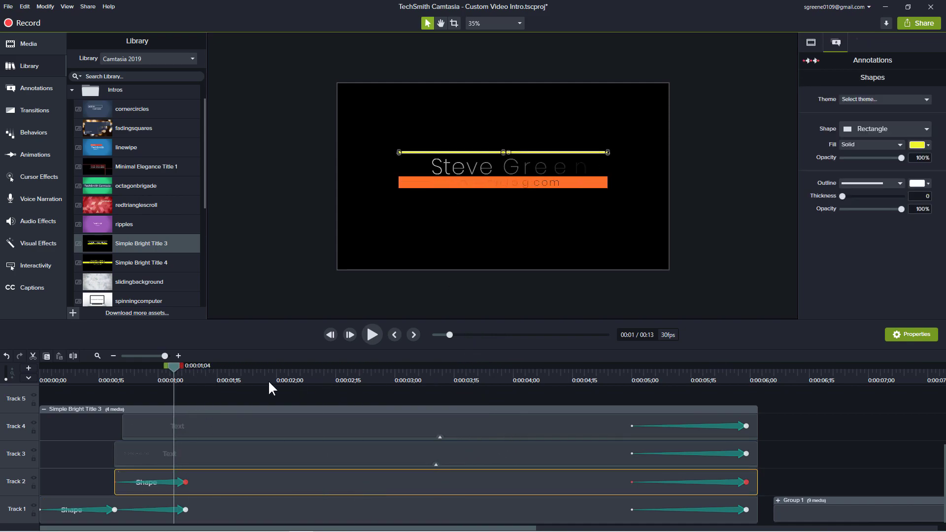
pyautogui.click(811, 60)
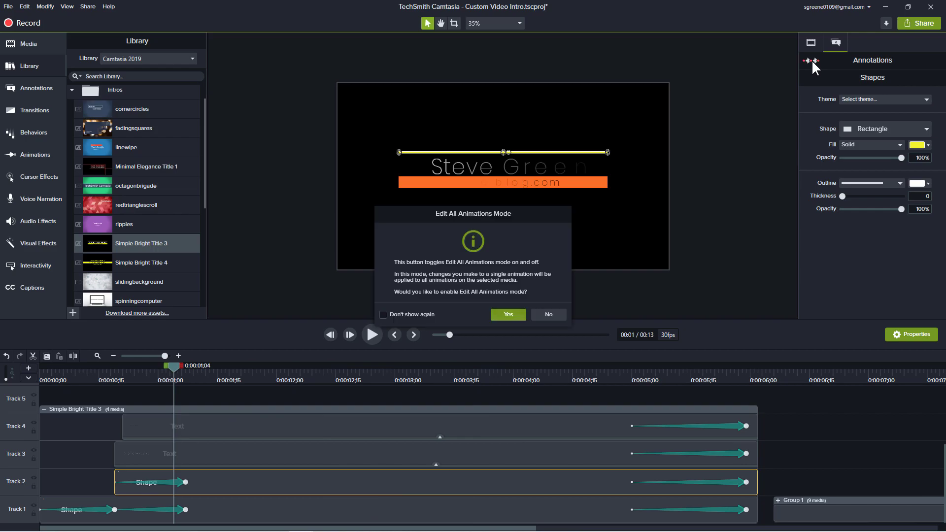
pyautogui.click(508, 315)
# Step: Change the fill of the thin line above the name to the same orange as the tagline bar
pyautogui.click(920, 145)
pyautogui.click(926, 173)
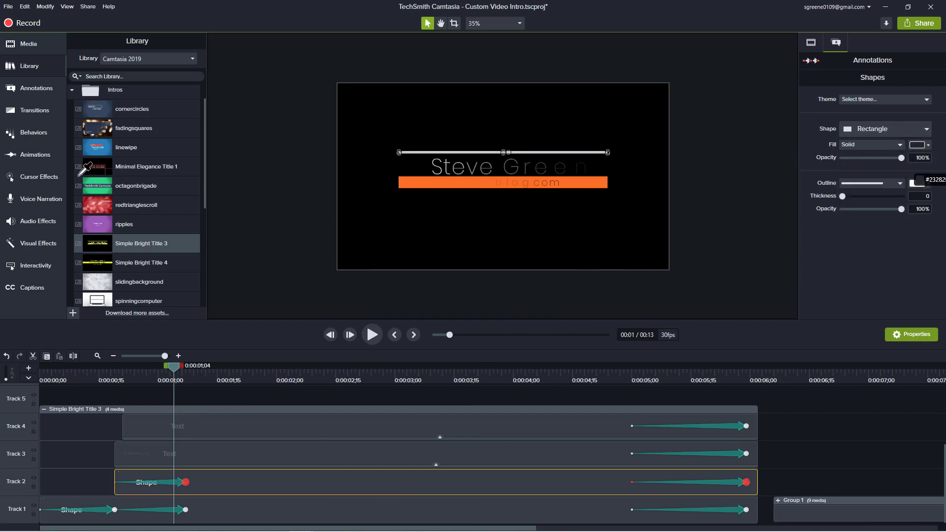
pyautogui.click(502, 183)
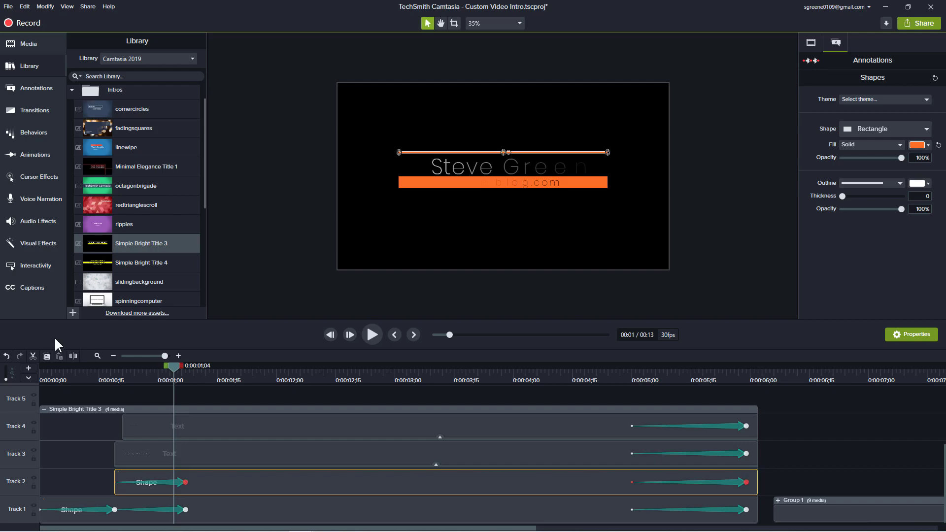
# Step: Play the recolored intro from the beginning to review it, and collapse the Simple Bright Title 3 group
pyautogui.moveTo(173, 365); pyautogui.dragTo(47, 365)
pyautogui.press('space')
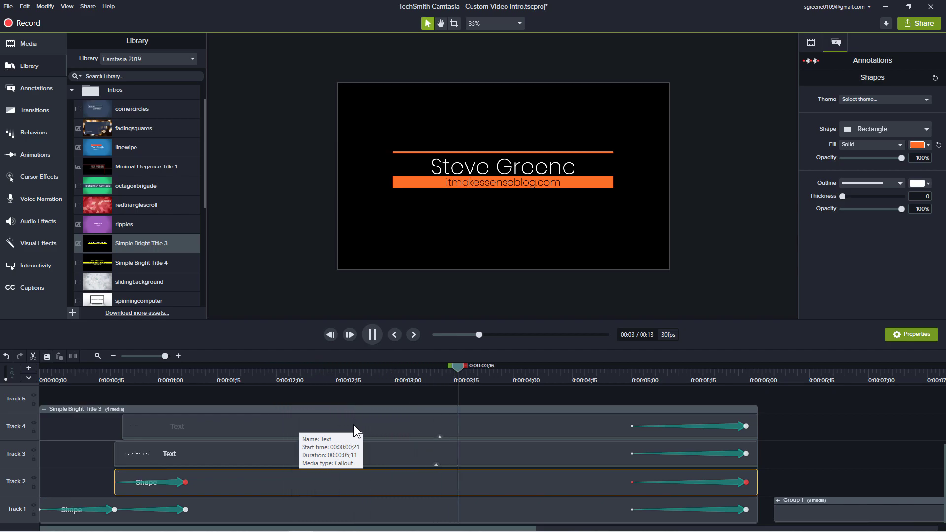
pyautogui.press('space')
pyautogui.click(44, 409)
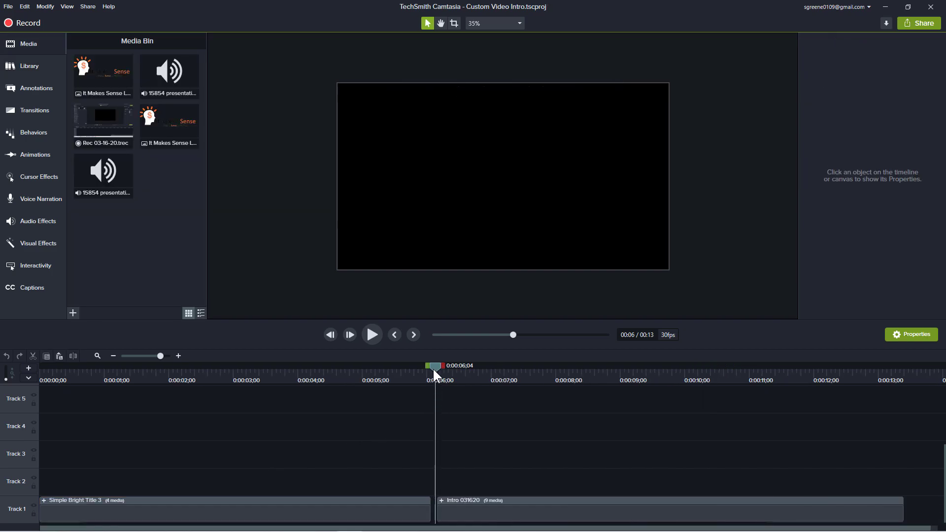
# Step: Play the Intro 031620 group from 0:00:06;05 to review its animation, and select it on the timeline
pyautogui.moveTo(434, 368); pyautogui.dragTo(435, 366)
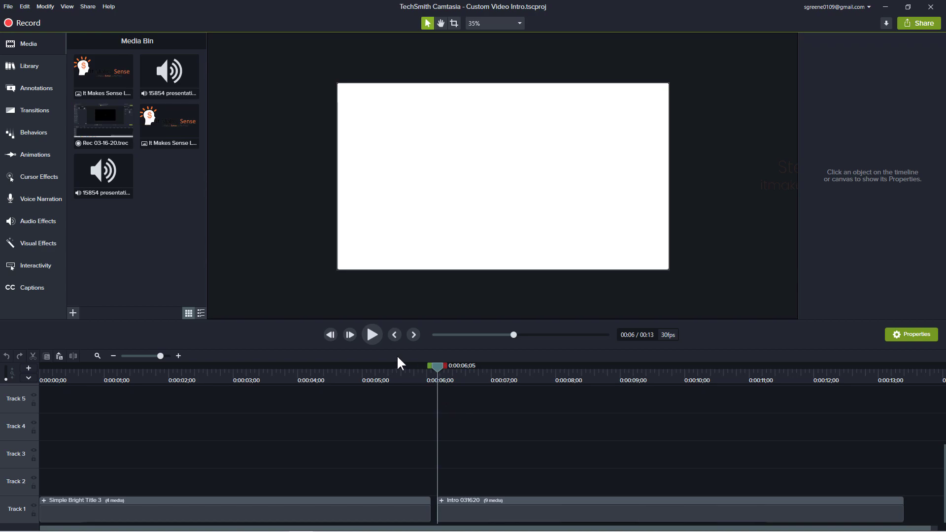
pyautogui.click(369, 332)
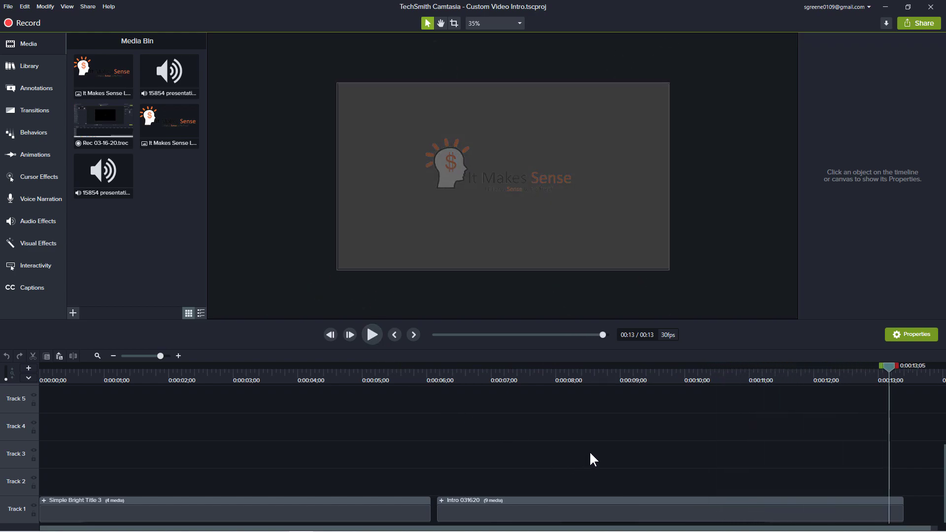
pyautogui.click(554, 504)
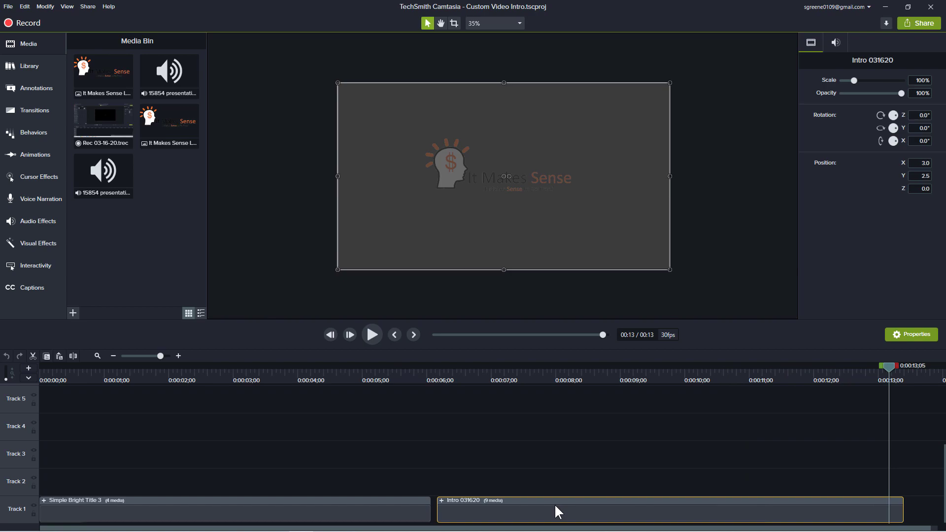
# Step: Delete the Simple Bright Title 3 group from Track 1 and open the Library with the playhead at the timeline start
pyautogui.click(405, 505)
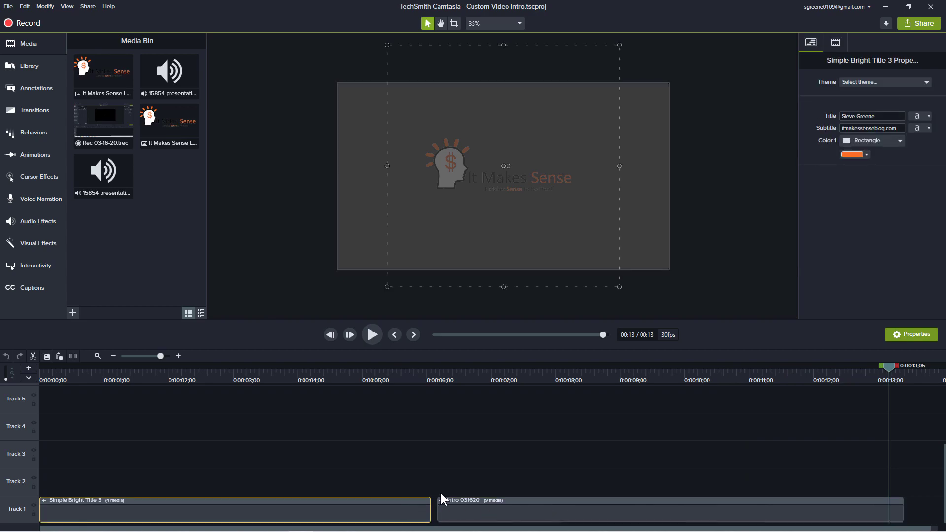
pyautogui.press('Delete')
pyautogui.click(889, 371)
pyautogui.hotkey('ctrl', 'Home')
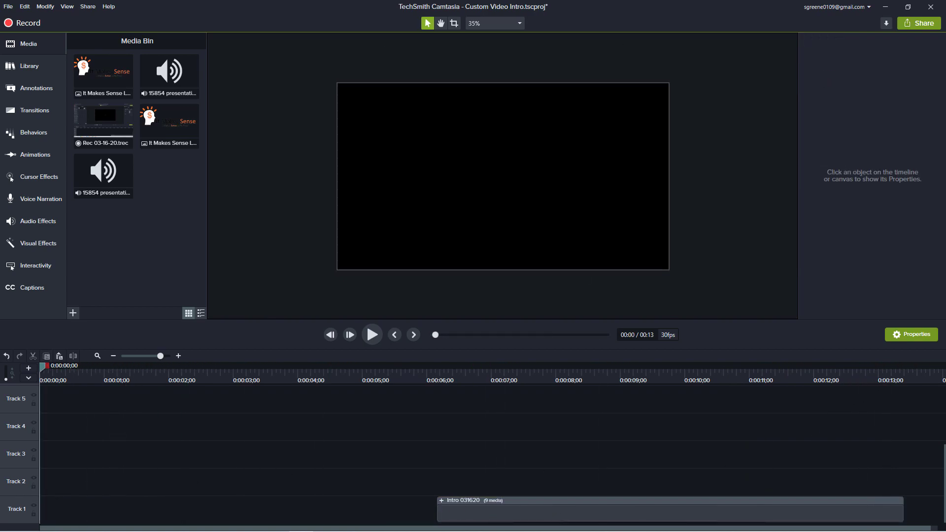
pyautogui.click(30, 66)
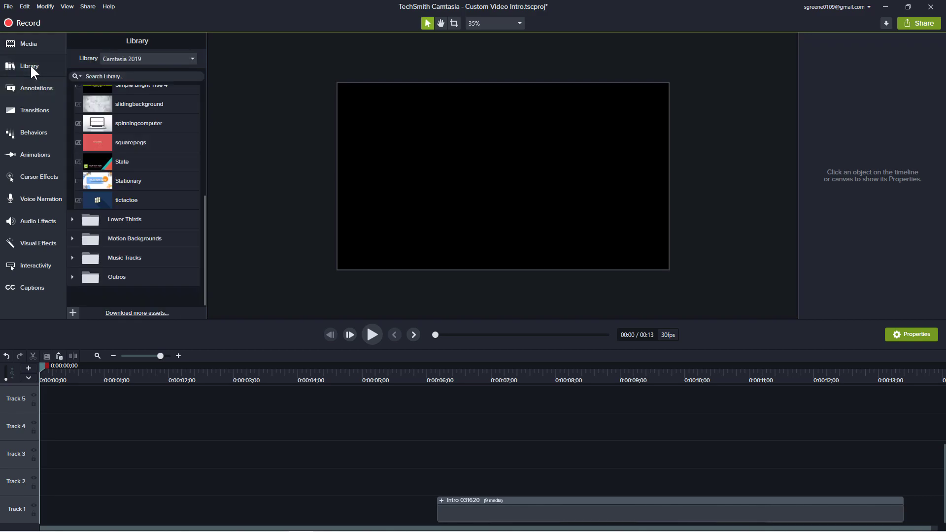
# Step: Place the Minimal Elegance Title 1 intro from the Library at the start of Track 1, with the Intro 031620 group moved further along
pyautogui.scroll(3, 173, 185)
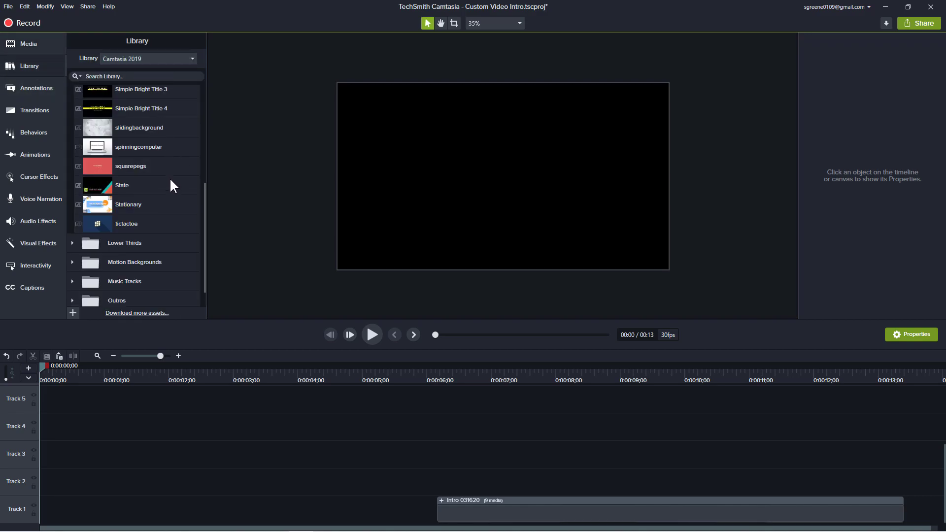
pyautogui.scroll(3, 169, 183)
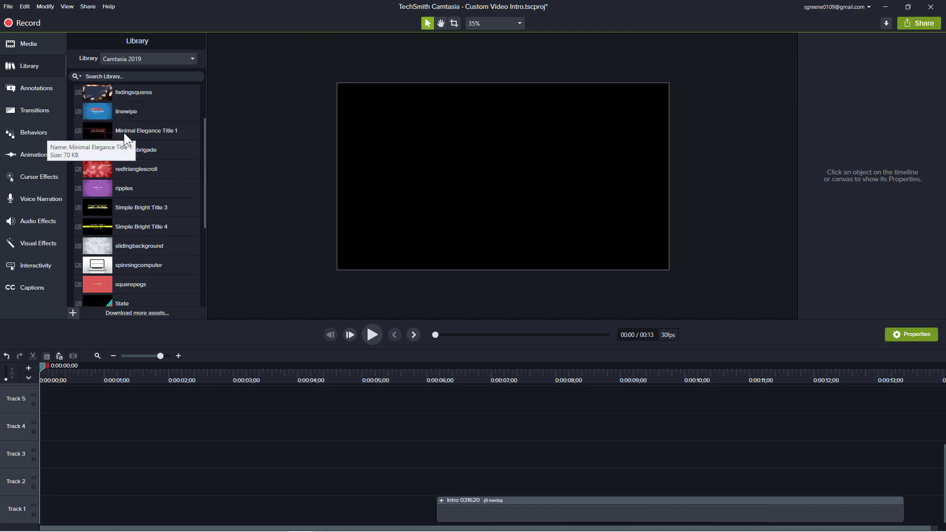
pyautogui.moveTo(123, 131); pyautogui.dragTo(41, 486)
pyautogui.moveTo(501, 506); pyautogui.dragTo(761, 509)
pyautogui.moveTo(319, 475); pyautogui.dragTo(308, 521)
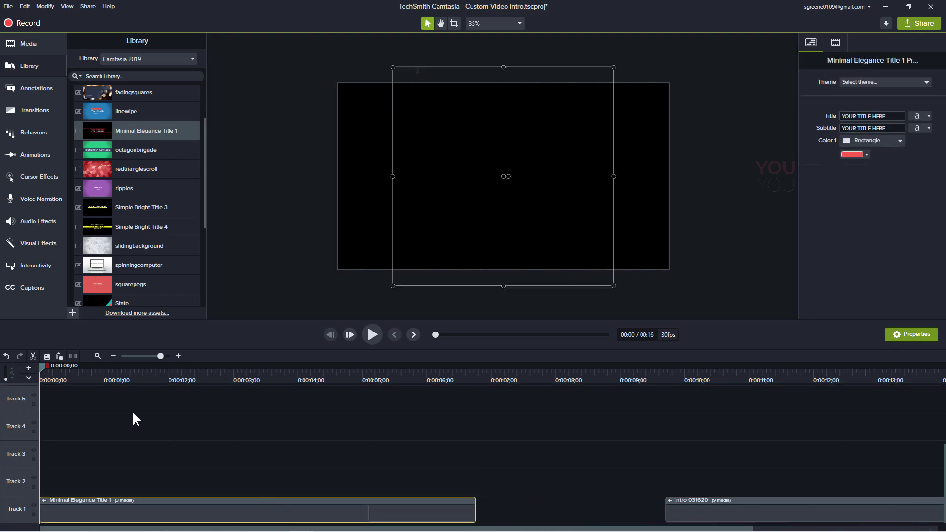
# Step: Play the Minimal Elegance Title 1 intro from the beginning, and return the playhead to 0:00:02;18
pyautogui.press('space')
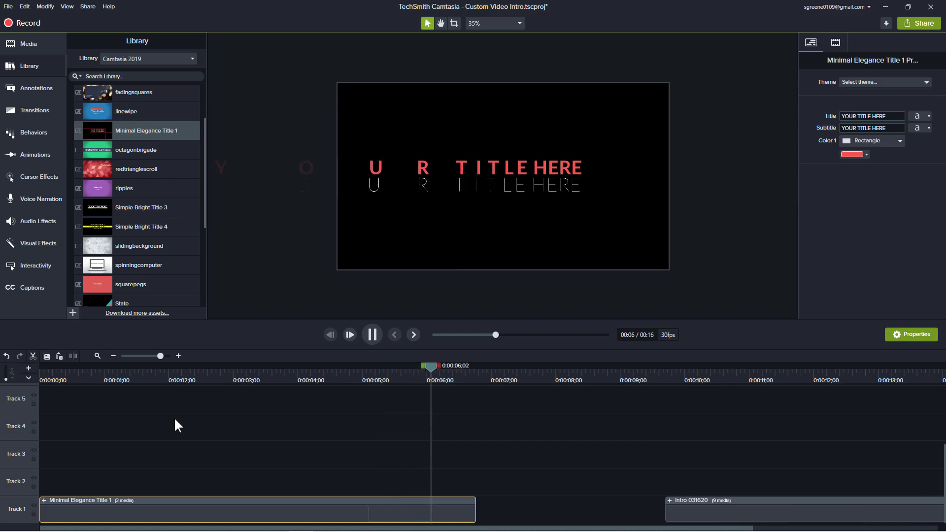
pyautogui.press('space')
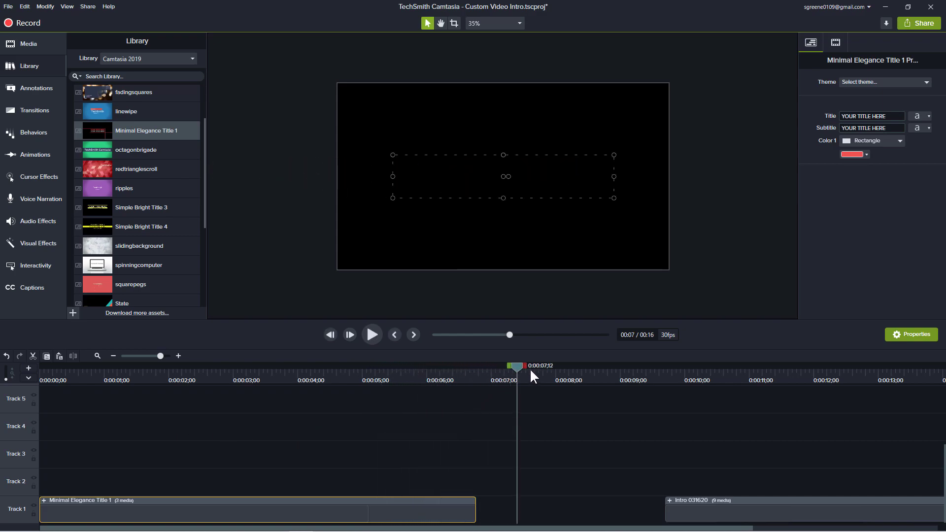
pyautogui.moveTo(524, 367); pyautogui.dragTo(211, 416)
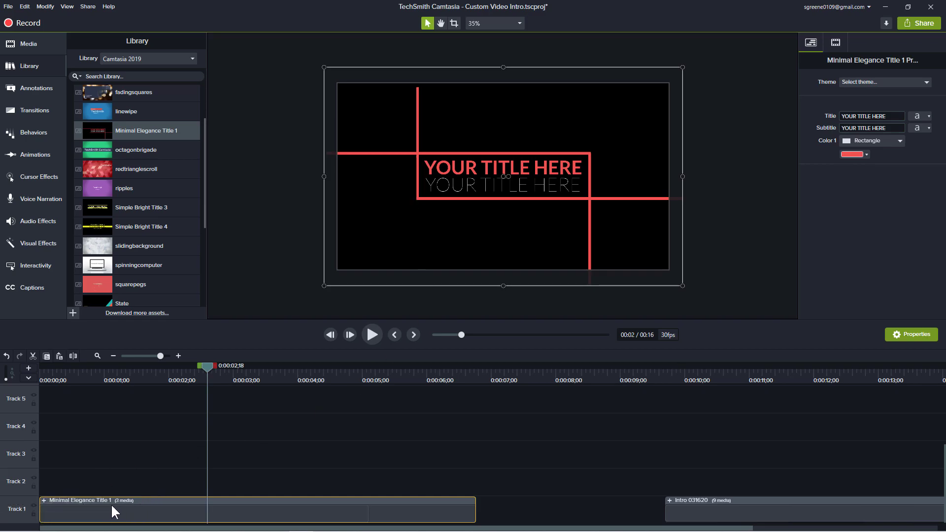
# Step: Ungroup the Minimal Elegance Title 1 group and its nested shapes group into separate text and shape tracks
pyautogui.rightClick(148, 513)
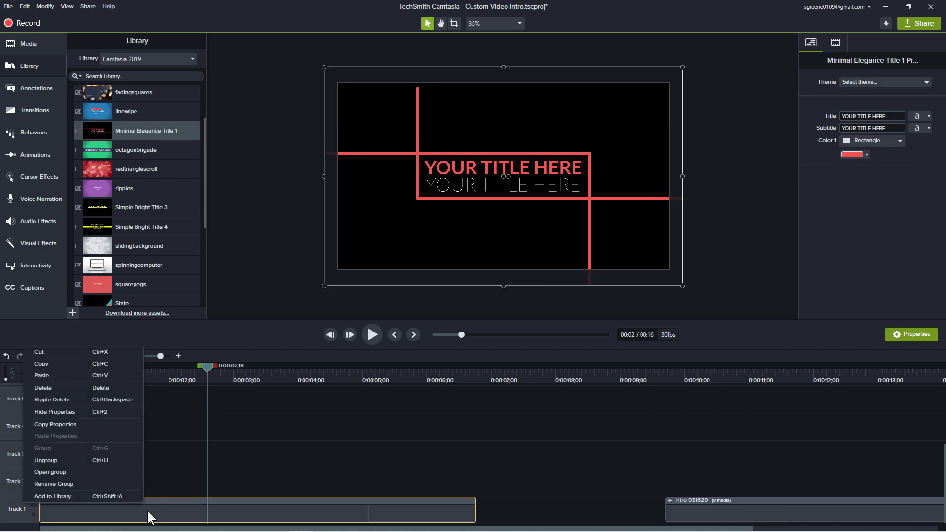
pyautogui.click(96, 459)
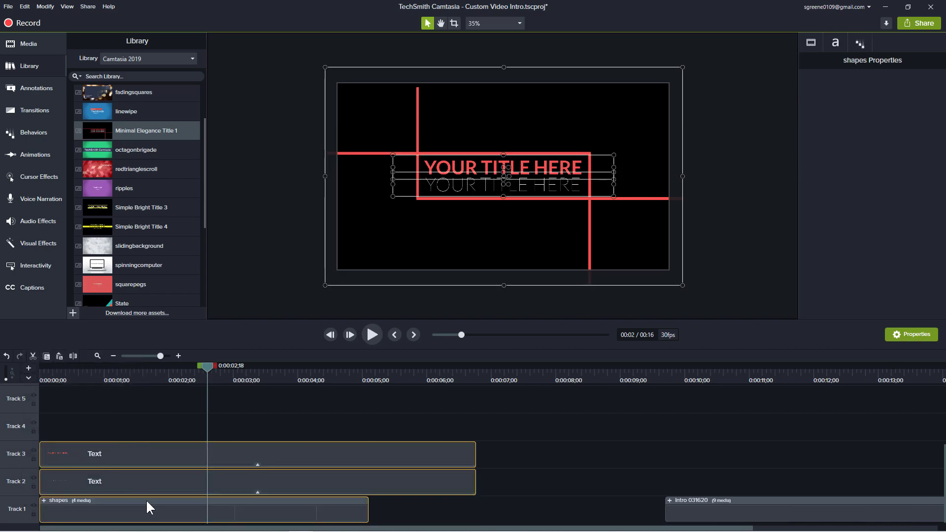
pyautogui.click(114, 508)
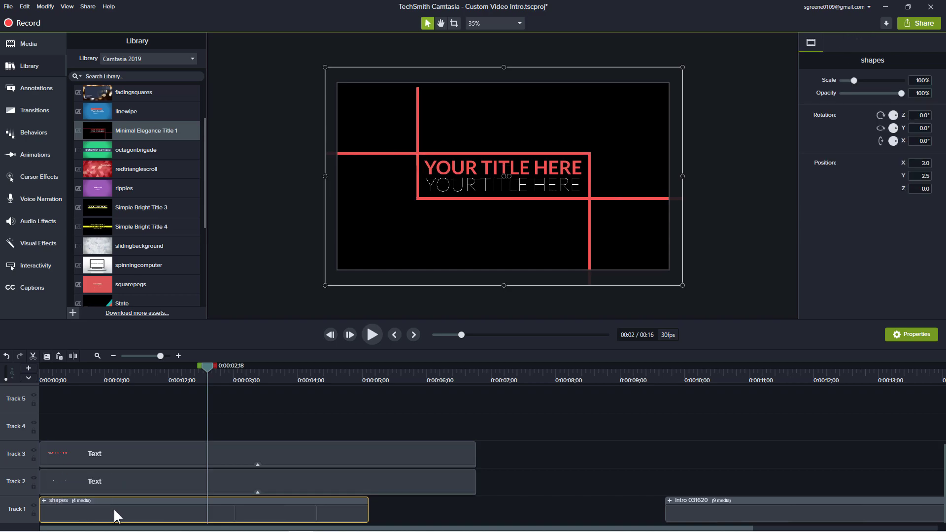
pyautogui.rightClick(114, 509)
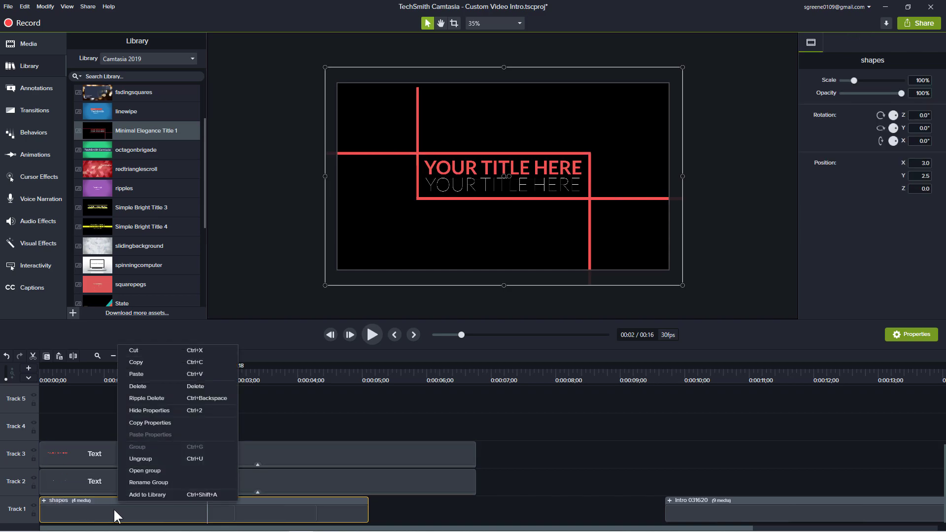
pyautogui.click(151, 459)
pyautogui.scroll(3, 372, 458)
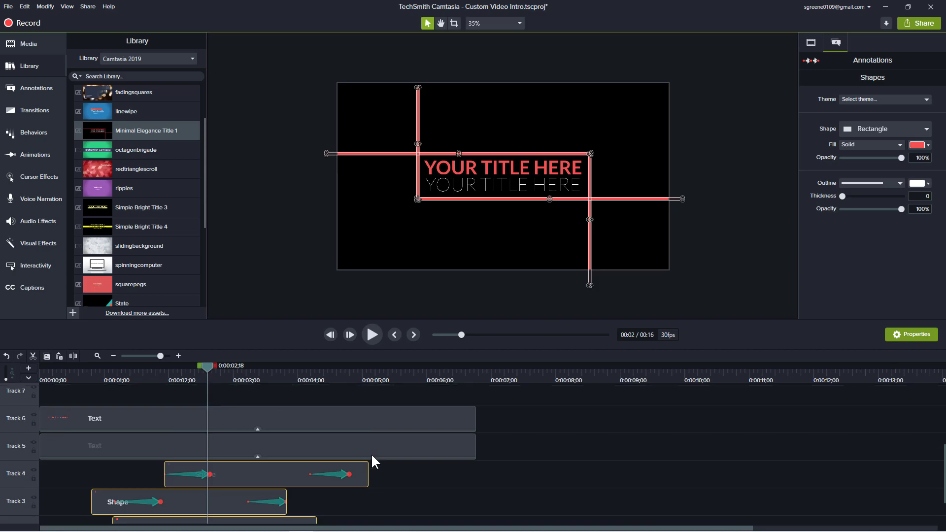
pyautogui.scroll(-3, 384, 457)
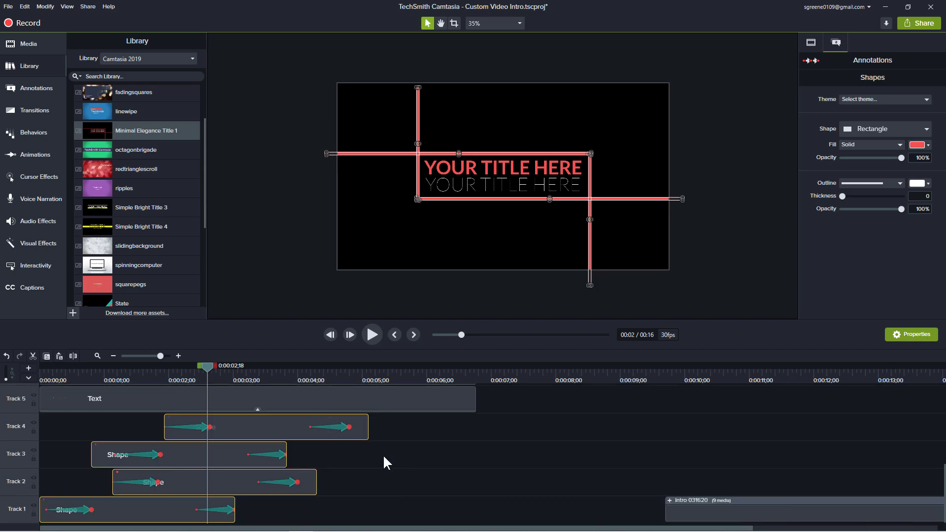
# Step: Scrub through the first three seconds to examine how the four line shapes animate, ending at 0:00:03;09
pyautogui.moveTo(165, 371); pyautogui.dragTo(82, 413)
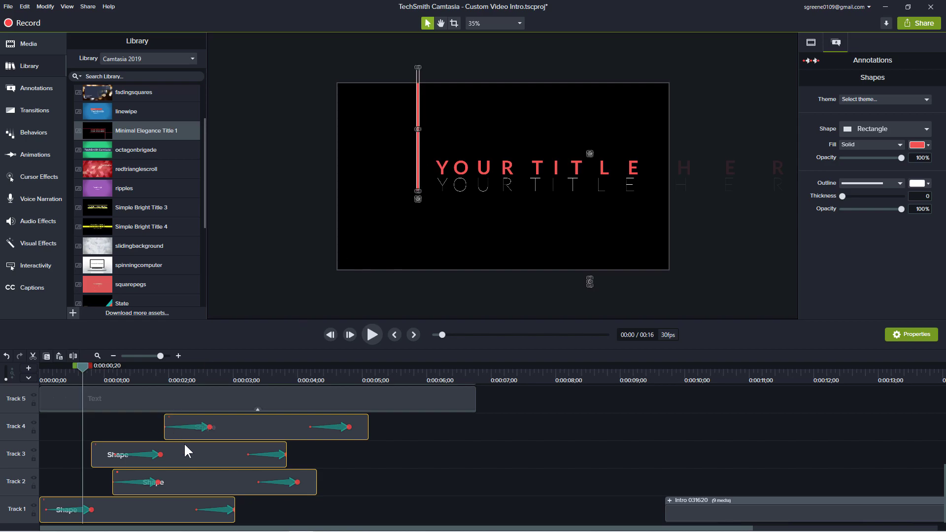
pyautogui.moveTo(82, 371); pyautogui.dragTo(144, 374)
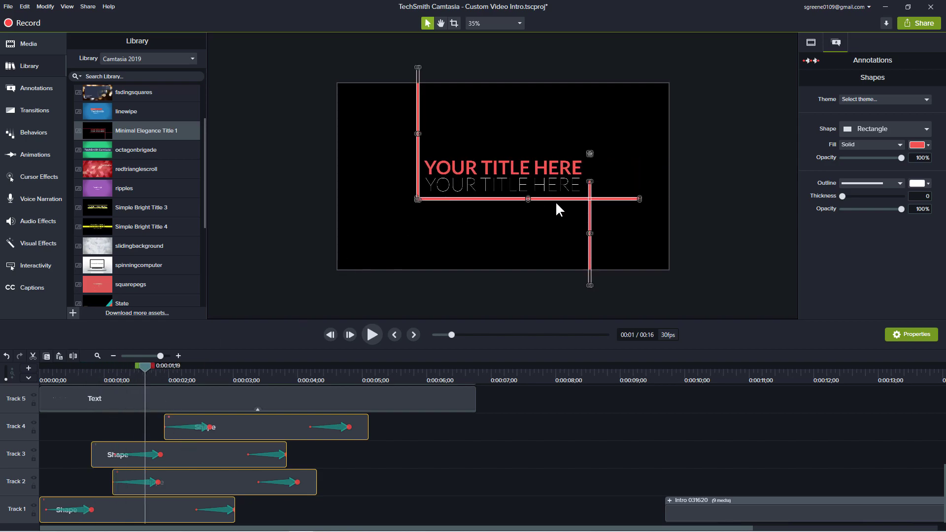
pyautogui.moveTo(144, 367); pyautogui.dragTo(211, 373)
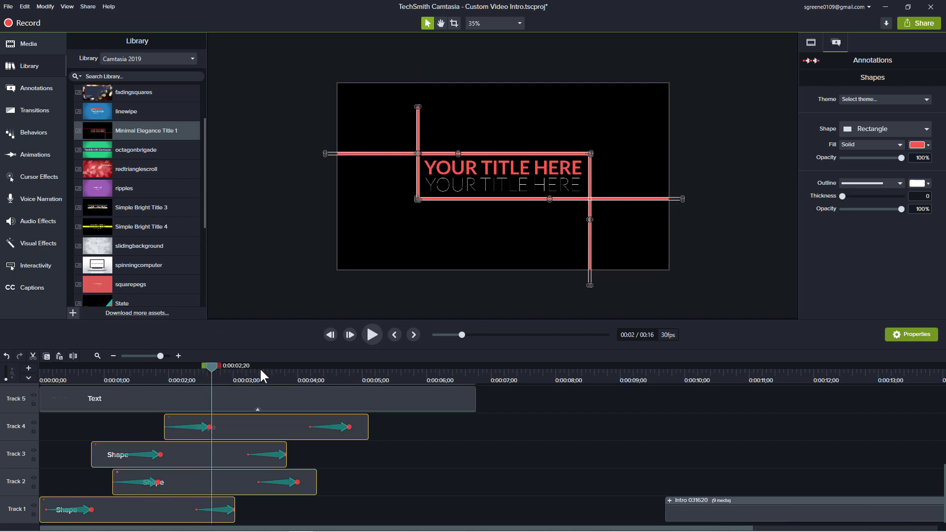
pyautogui.scroll(1, 286, 395)
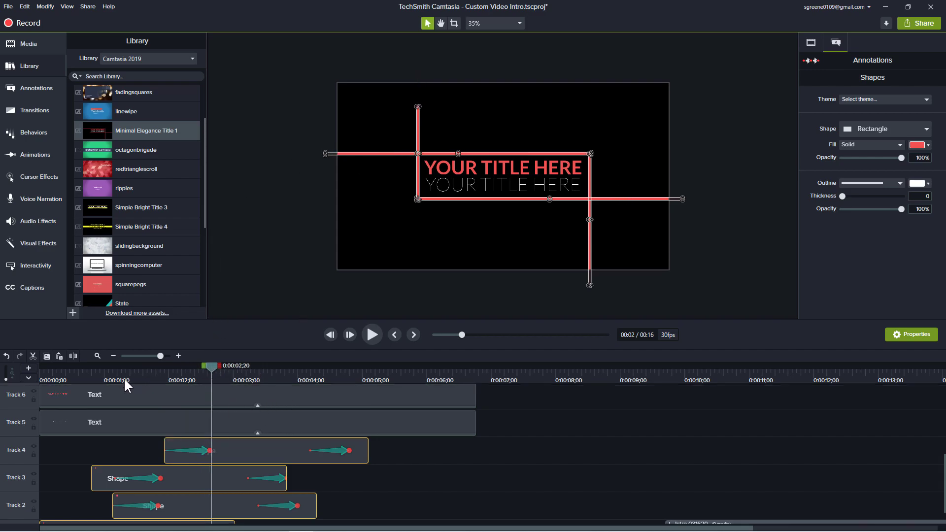
pyautogui.moveTo(211, 369); pyautogui.dragTo(138, 381)
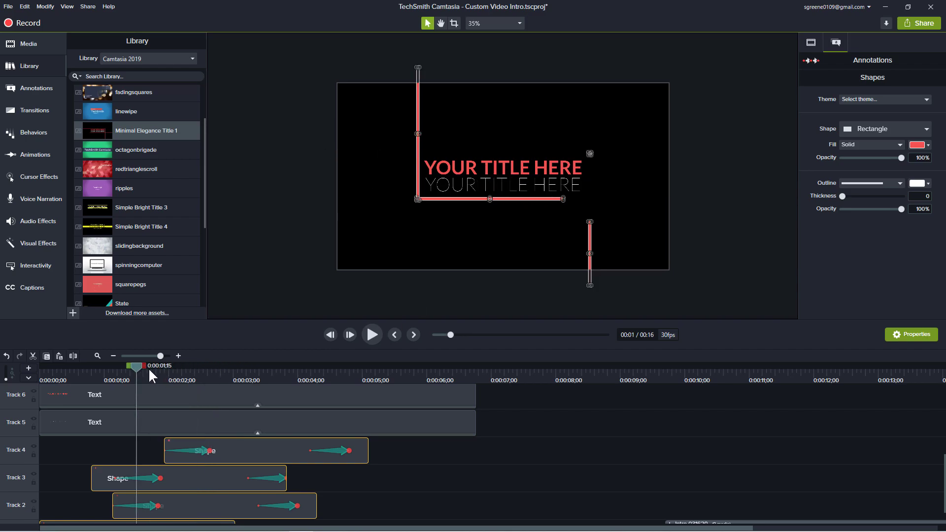
pyautogui.moveTo(140, 366); pyautogui.dragTo(257, 385)
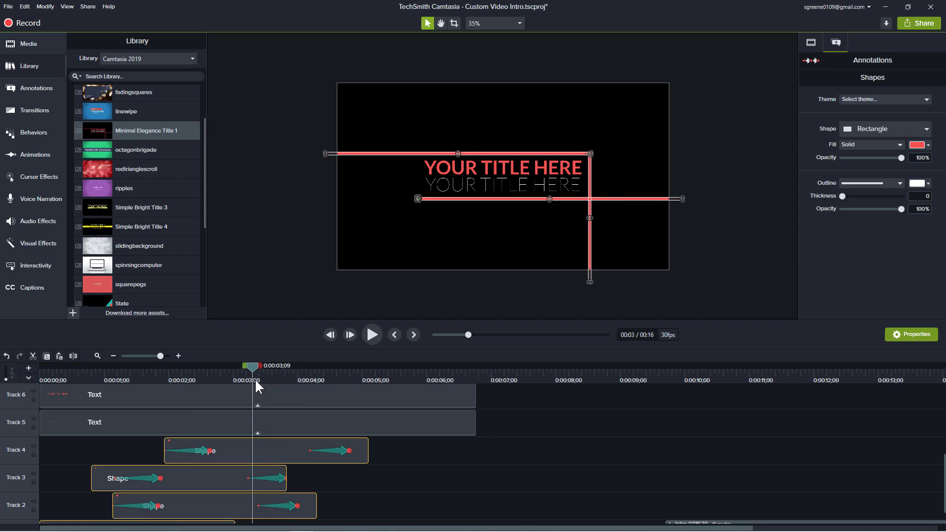
# Step: Replace the upper title text with the presenter's full name and format it in orange Poppins
pyautogui.doubleClick(484, 166)
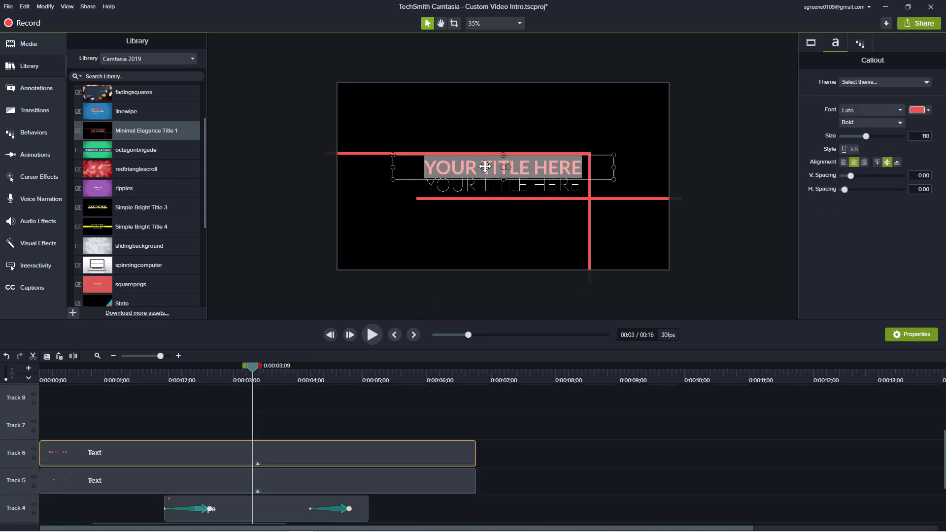
pyautogui.write('Steve Greene')
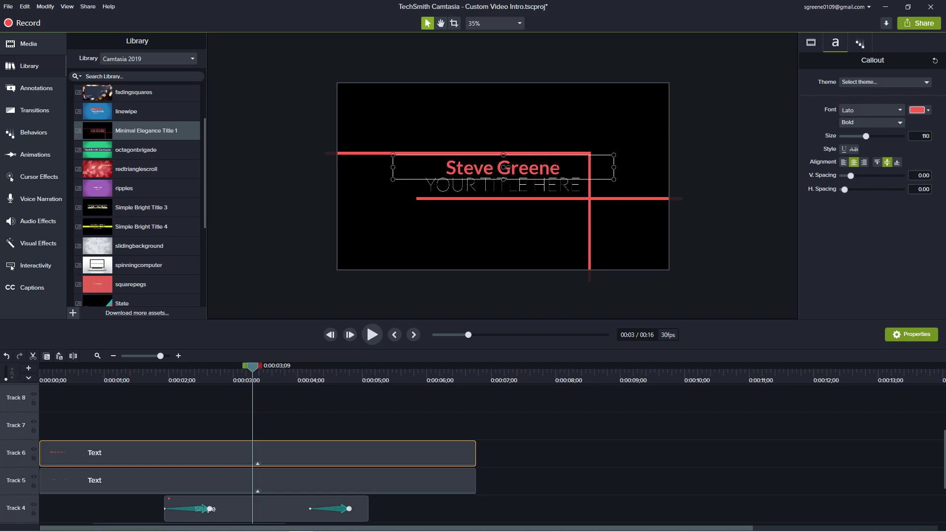
pyautogui.moveTo(561, 168); pyautogui.dragTo(447, 168)
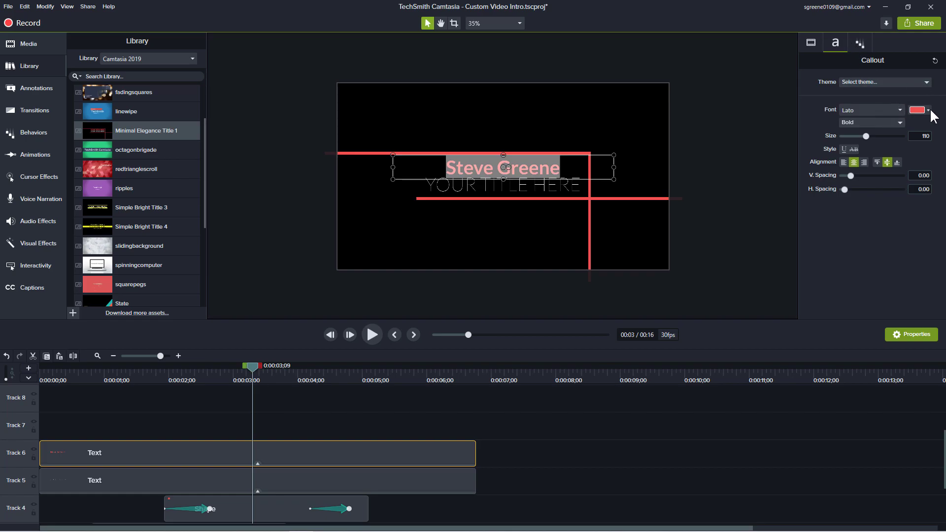
pyautogui.click(901, 109)
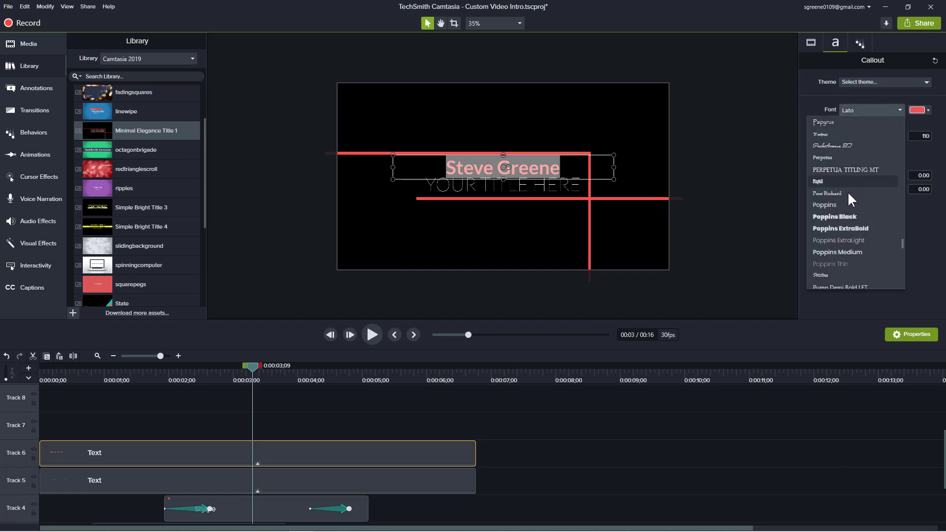
pyautogui.click(841, 204)
pyautogui.click(913, 110)
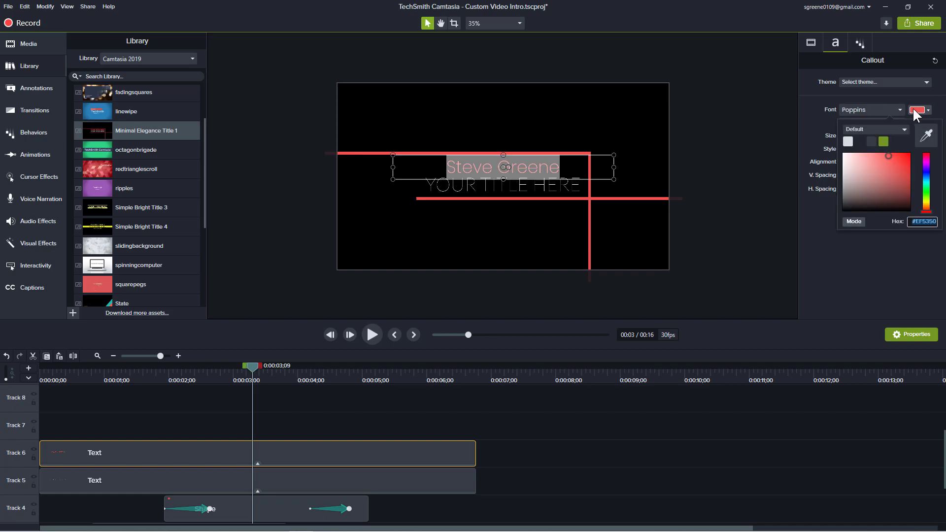
pyautogui.click(927, 132)
pyautogui.click(927, 130)
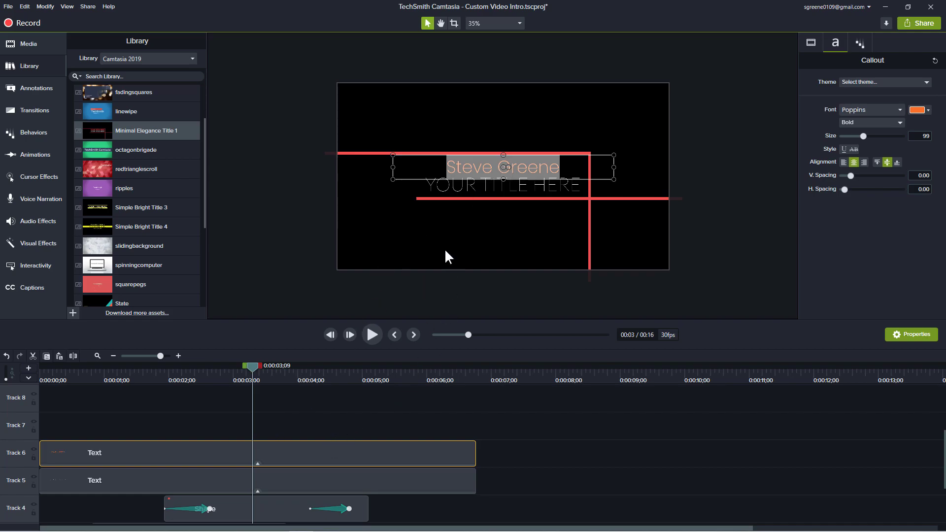
# Step: Replace the lower title text on Track 5 with "itmakessenseblog.com"
pyautogui.click(330, 473)
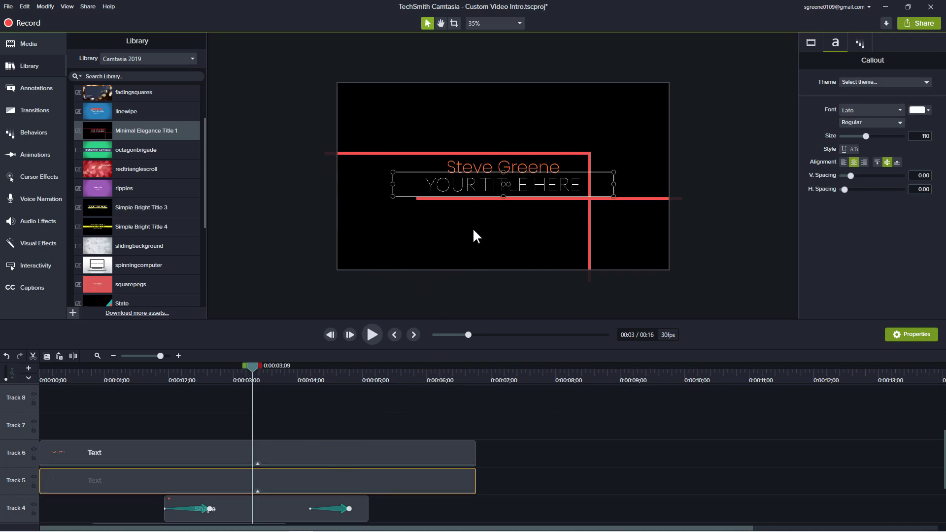
pyautogui.doubleClick(488, 184)
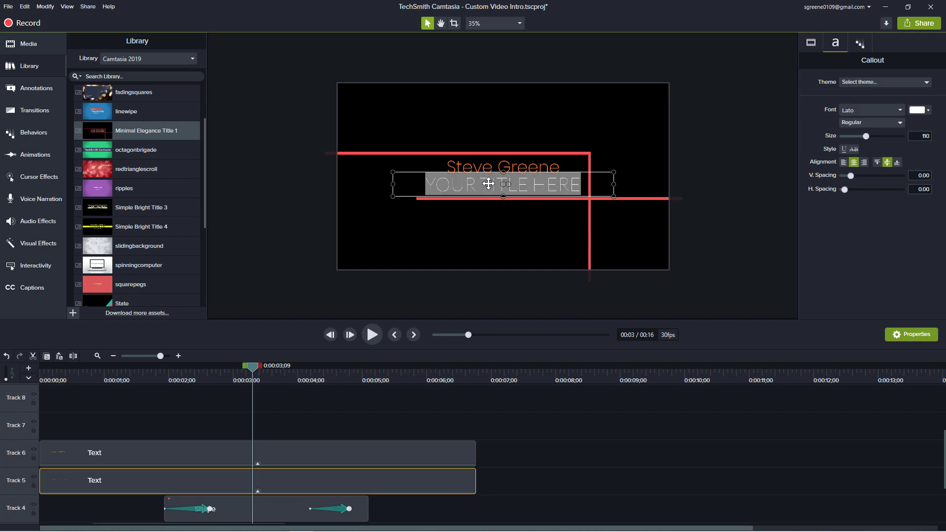
pyautogui.write('Htm')
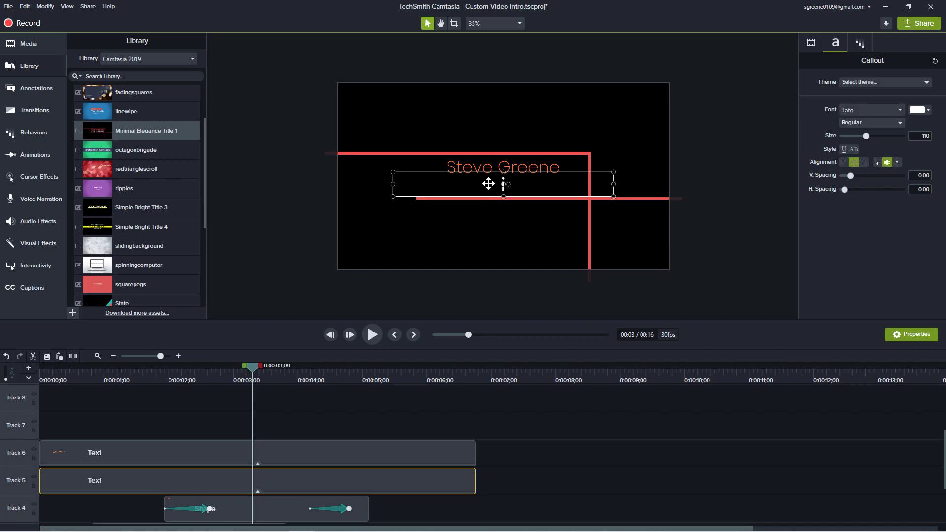
pyautogui.write('akessensebl')
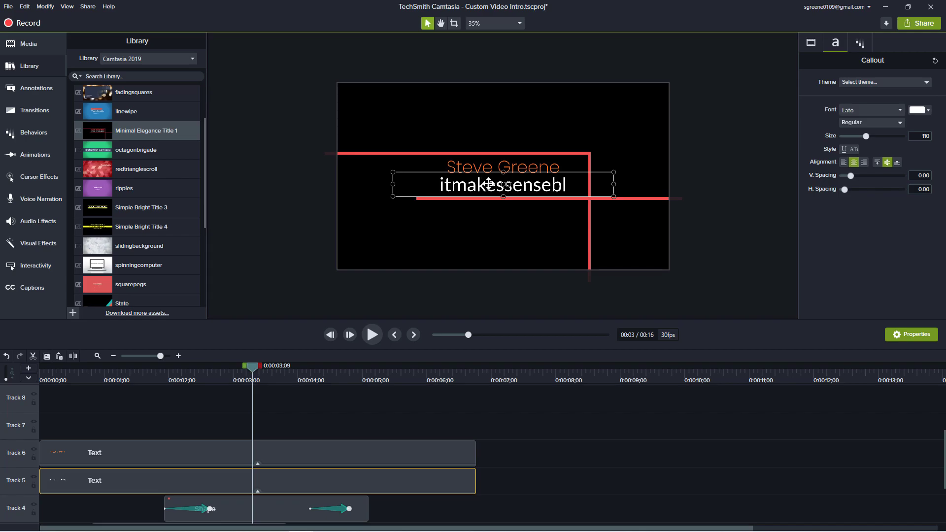
pyautogui.write('og.com')
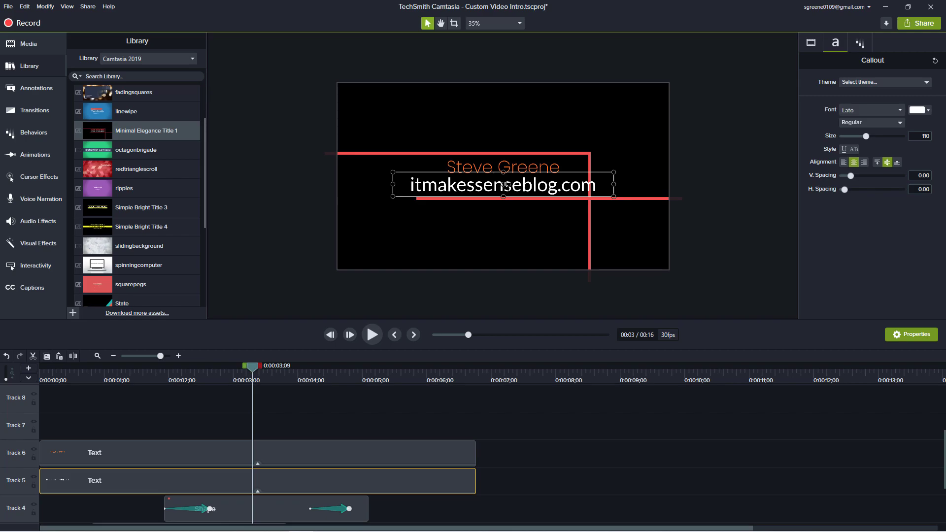
# Step: Color only the "itmakessense" part of the web address the same orange as the name above
pyautogui.hotkey('shift', 'Left')
pyautogui.hotkey('shift', 'Left')
pyautogui.hotkey('shift', 'Left')
pyautogui.hotkey('shift', 'Left')
pyautogui.hotkey('shift', 'Left')
pyautogui.hotkey('shift', 'Left')
pyautogui.hotkey('shift', 'Left')
pyautogui.hotkey('shift', 'Left')
pyautogui.hotkey('shift', 'Left')
pyautogui.hotkey('shift', 'Left')
pyautogui.hotkey('shift', 'Left')
pyautogui.hotkey('shift', 'Left')
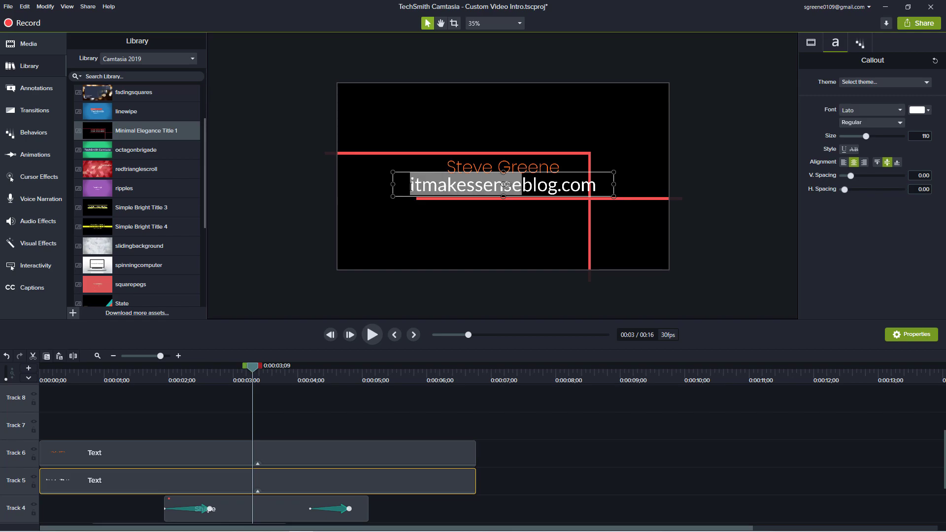
pyautogui.click(922, 111)
pyautogui.click(924, 136)
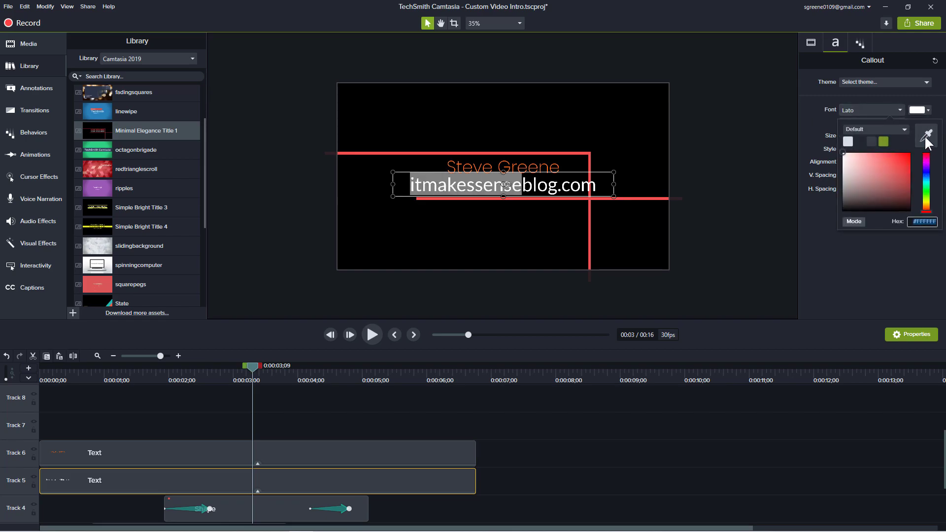
pyautogui.click(696, 147)
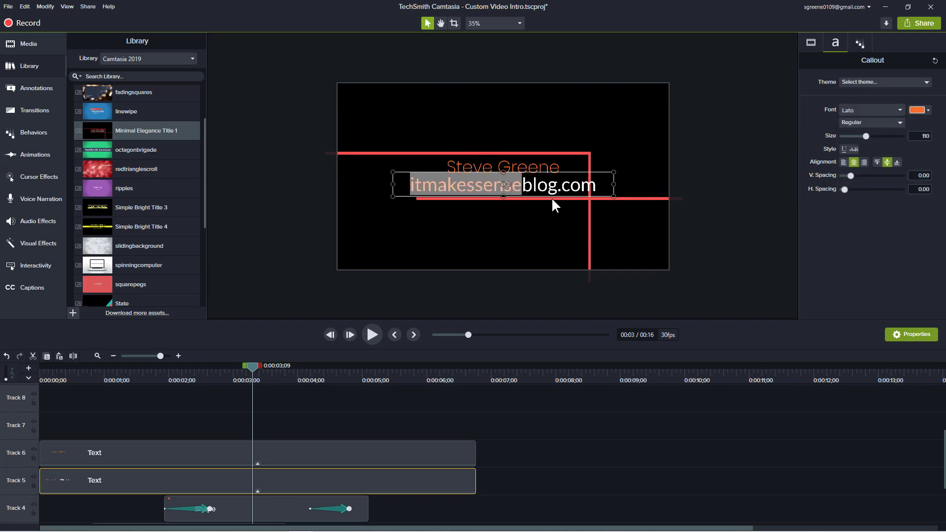
pyautogui.click(531, 211)
# Step: Set the web address font to Poppins ExtraLight and shrink its text to size 68 to fit between the red lines
pyautogui.click(512, 179)
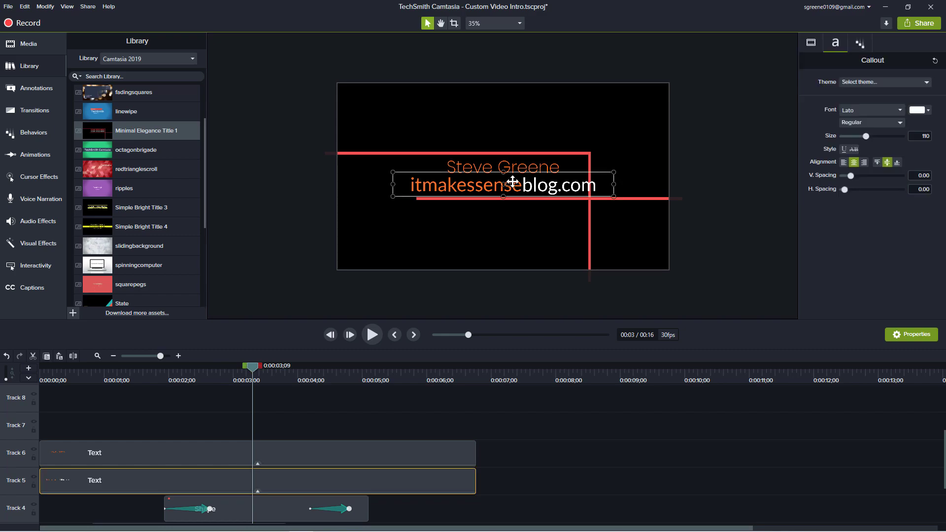
pyautogui.click(900, 108)
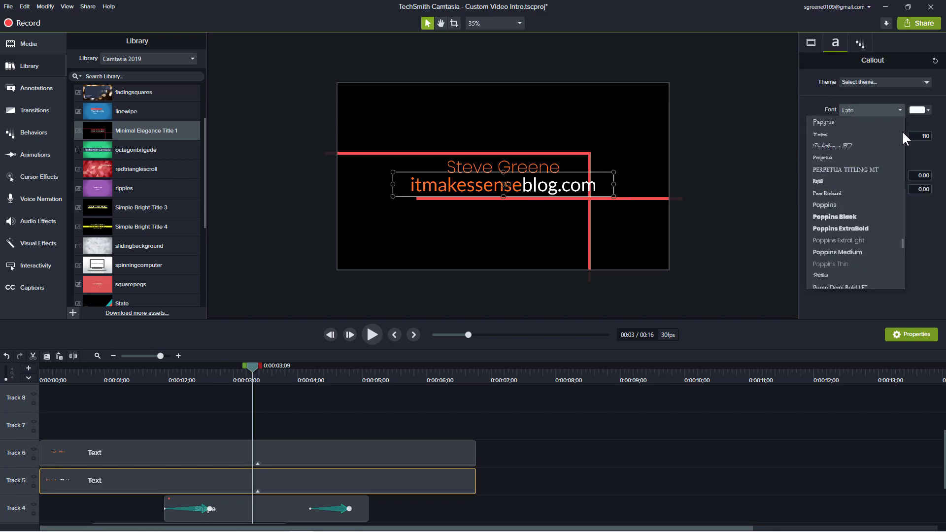
pyautogui.click(852, 240)
pyautogui.moveTo(393, 173); pyautogui.dragTo(454, 185)
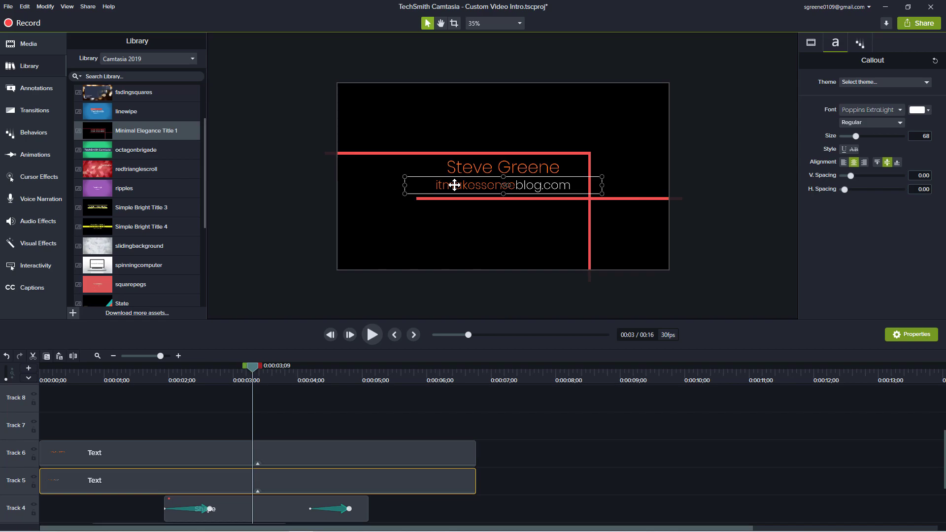
# Step: Play the personalized title from the beginning to review its animation, and return the playhead to the start
pyautogui.moveTo(231, 375); pyautogui.dragTo(40, 419)
pyautogui.press('space')
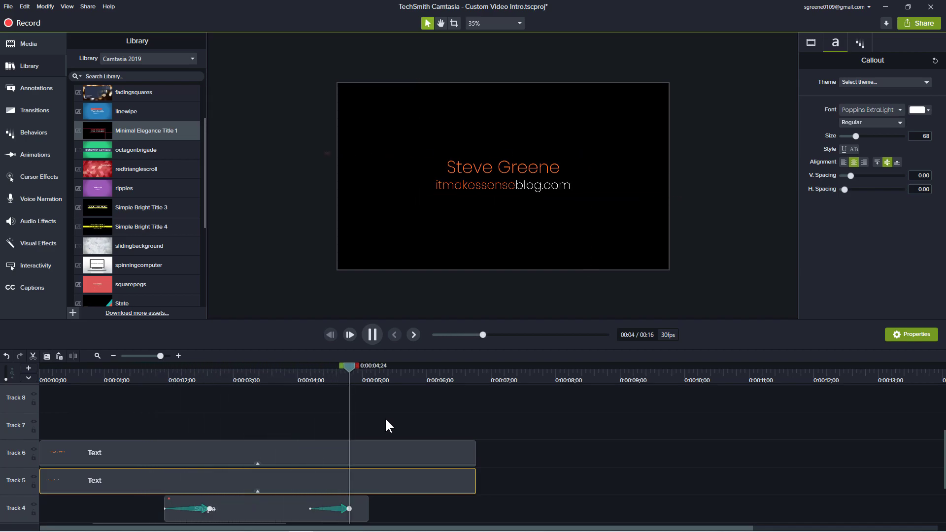
pyautogui.press('space')
pyautogui.scroll(-3, 545, 428)
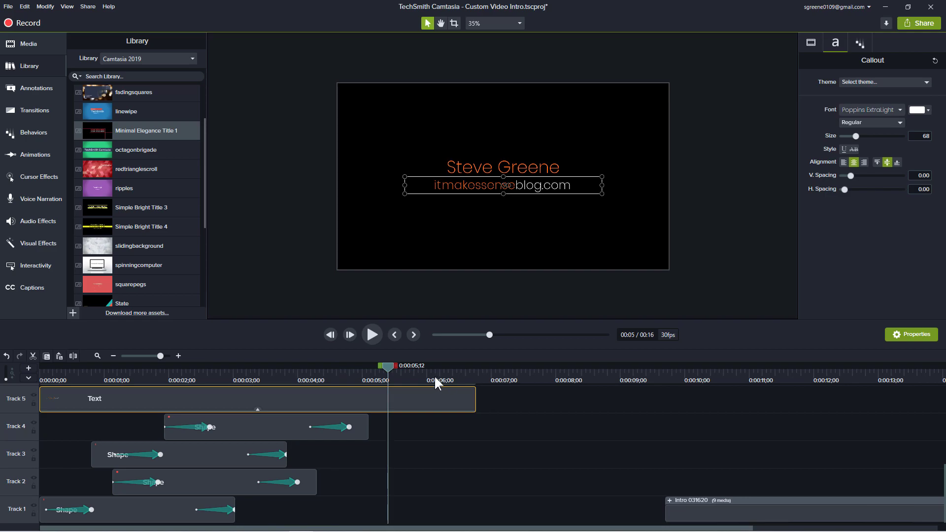
pyautogui.moveTo(389, 369); pyautogui.dragTo(39, 484)
pyautogui.scroll(3, 431, 504)
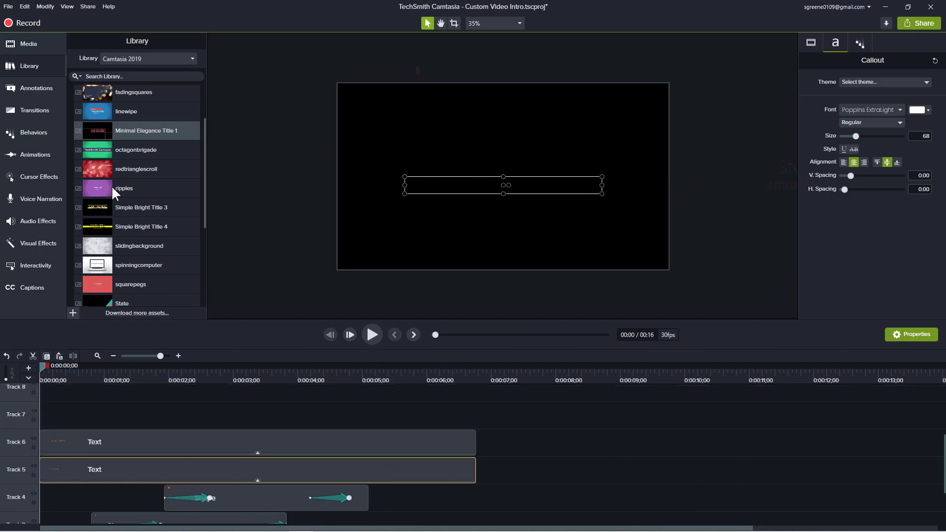
# Step: Add a white Basic rectangle covering the whole canvas on Track 7 and extend its duration to match the text clips
pyautogui.click(35, 88)
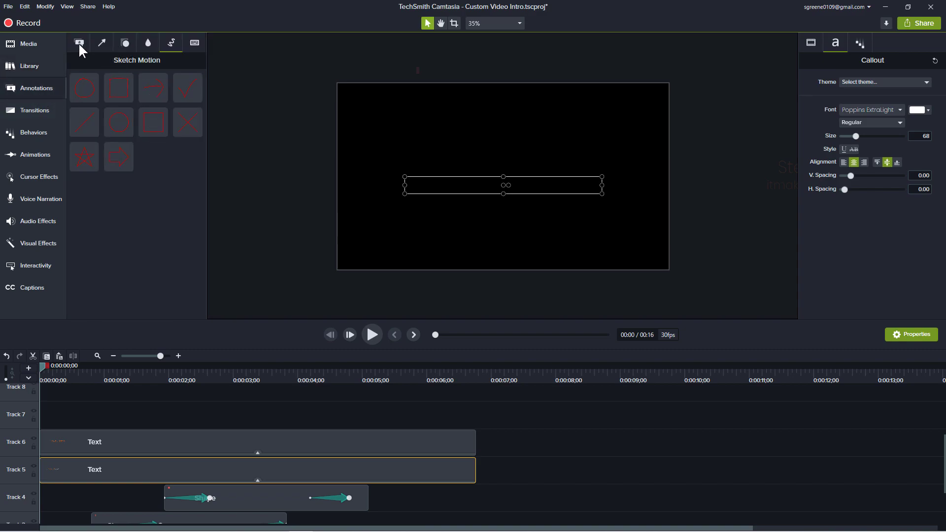
pyautogui.click(124, 43)
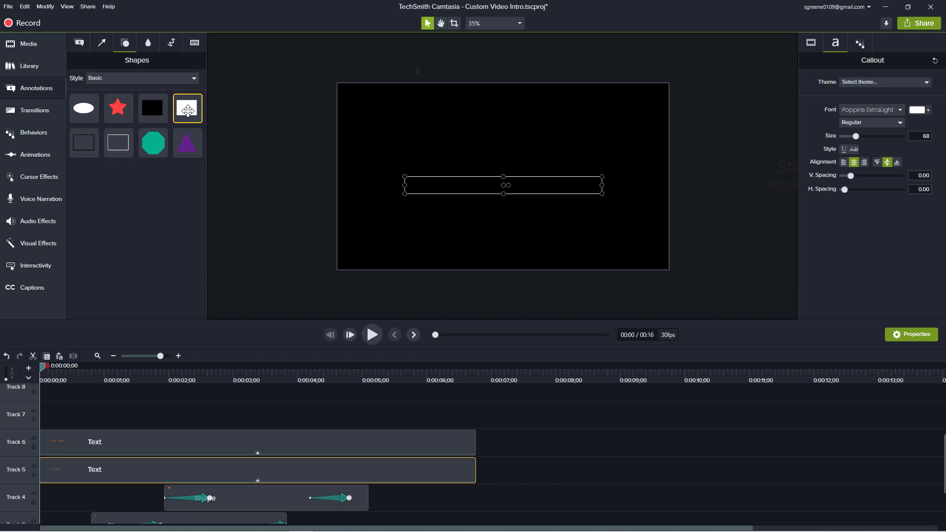
pyautogui.moveTo(187, 110); pyautogui.dragTo(669, 269)
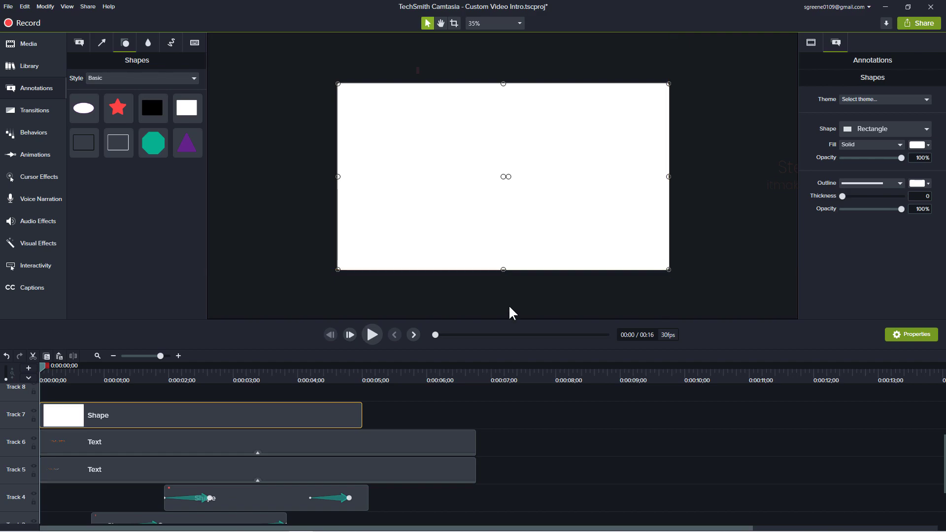
pyautogui.moveTo(362, 415); pyautogui.dragTo(480, 428)
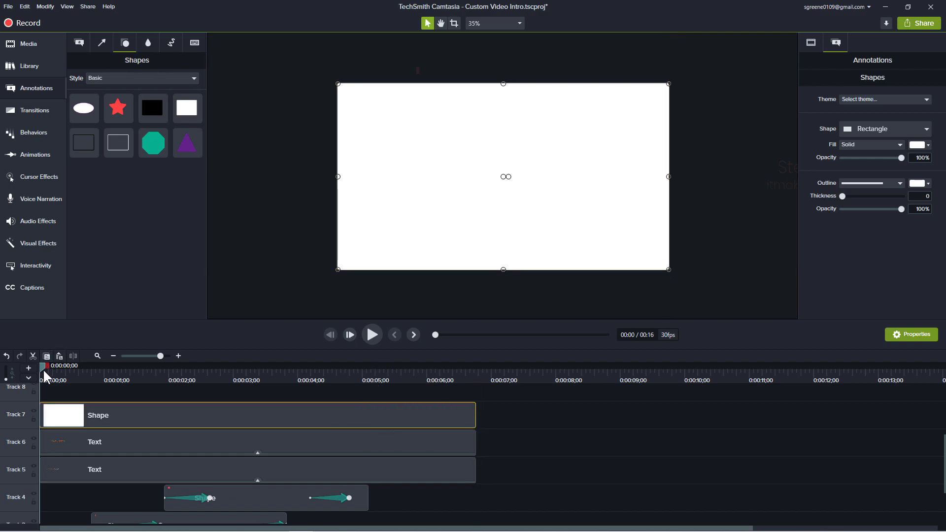
# Step: Preview the covered title and send the white rectangle to the back, behind the text and red lines
pyautogui.press('space')
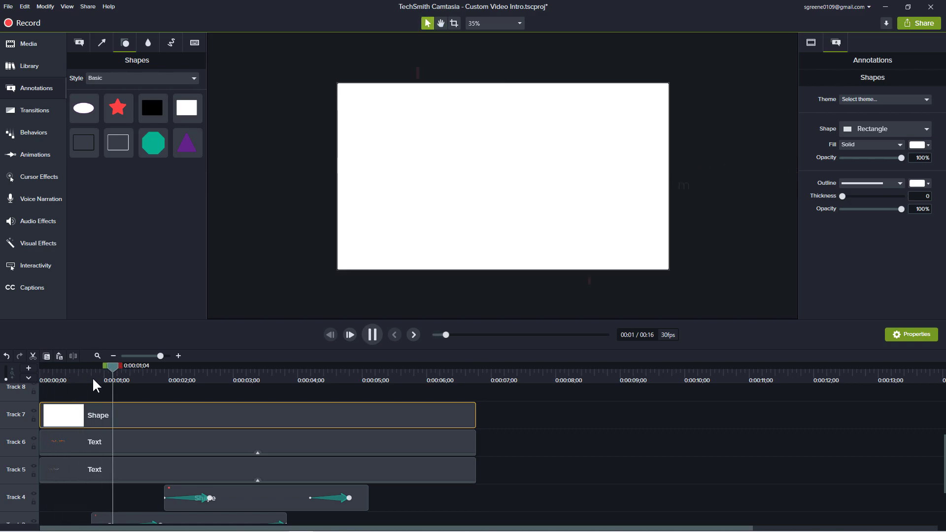
pyautogui.press('space')
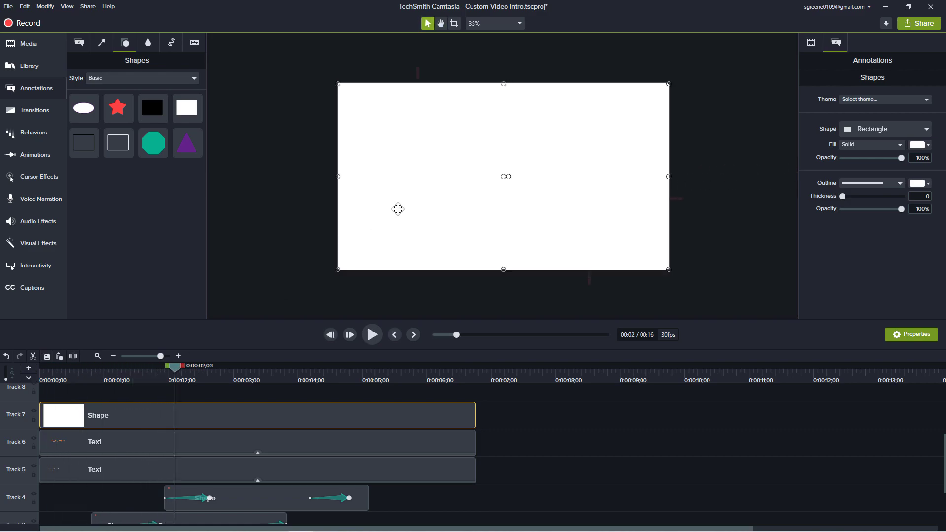
pyautogui.rightClick(403, 200)
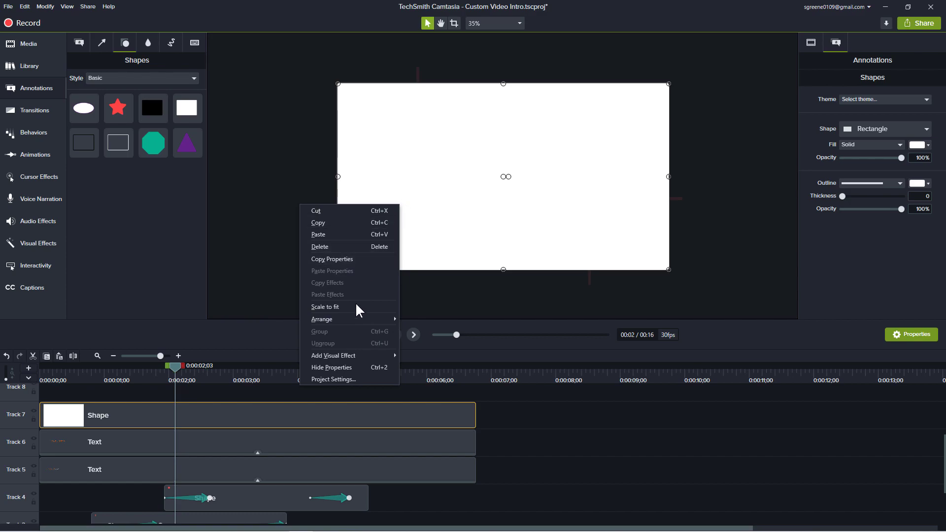
pyautogui.moveTo(360, 315)
pyautogui.click(265, 353)
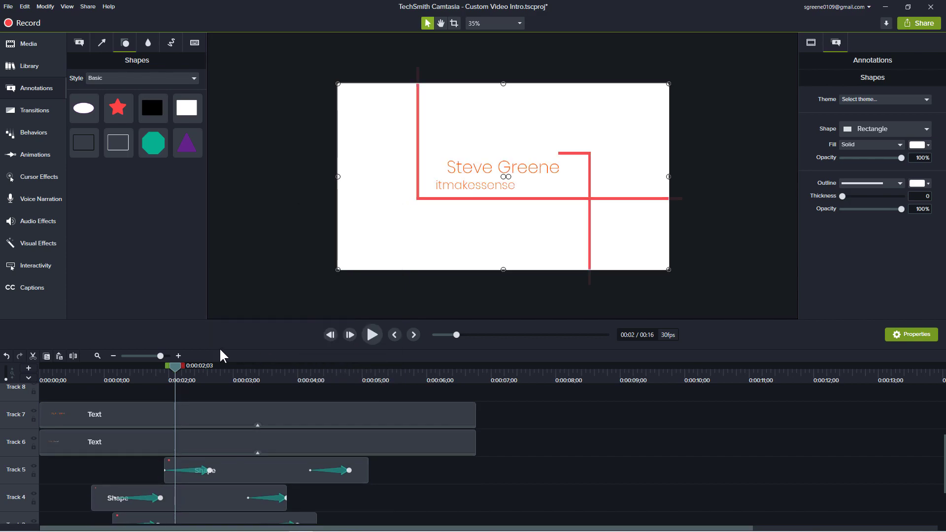
# Step: Play the intro over the white background from the start and inspect the line shapes on the lower tracks
pyautogui.moveTo(170, 368); pyautogui.dragTo(40, 390)
pyautogui.press('space')
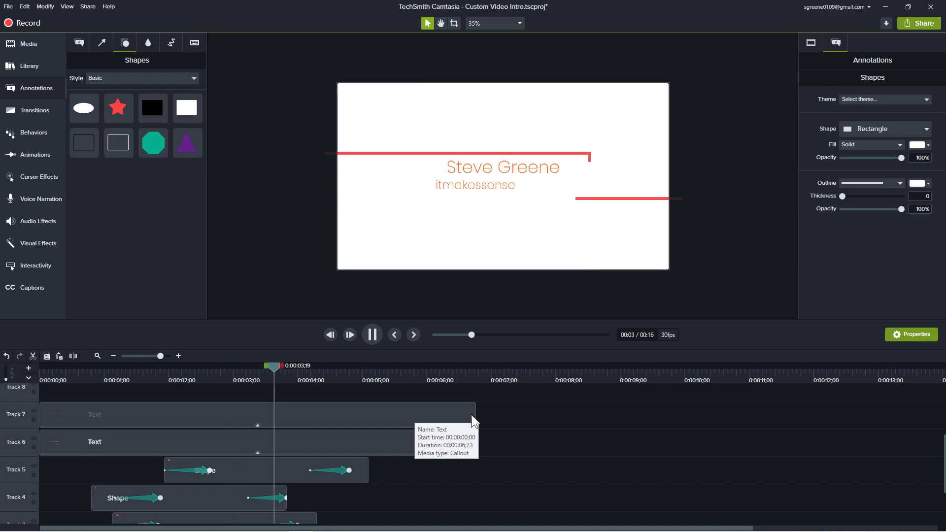
pyautogui.press('space')
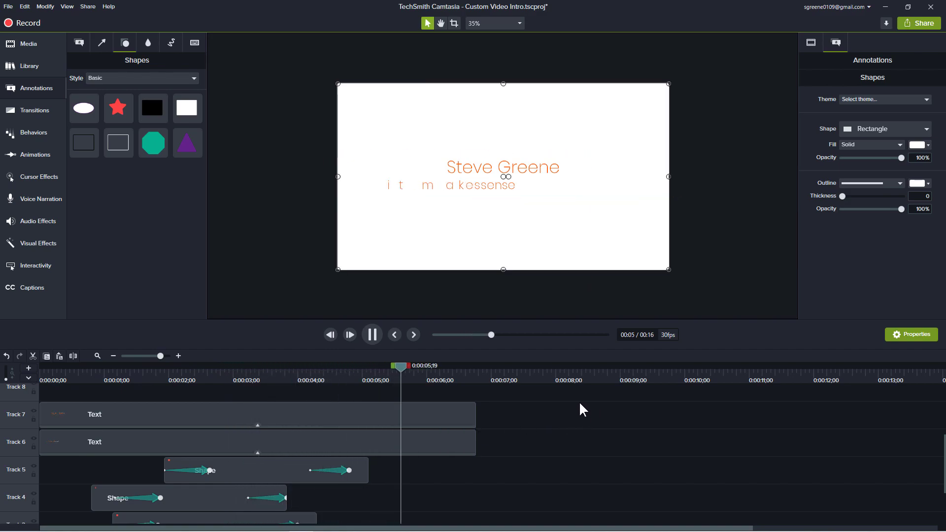
pyautogui.moveTo(402, 374); pyautogui.dragTo(203, 374)
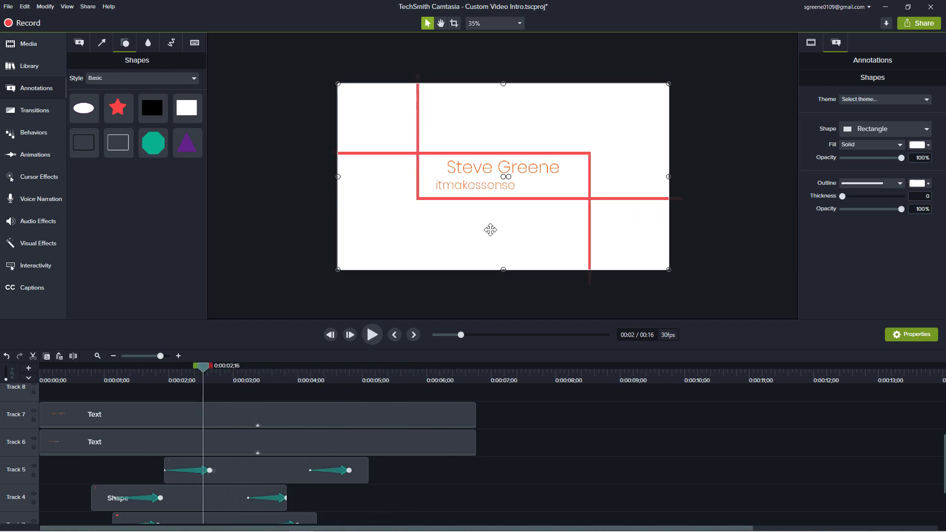
pyautogui.scroll(-3, 304, 414)
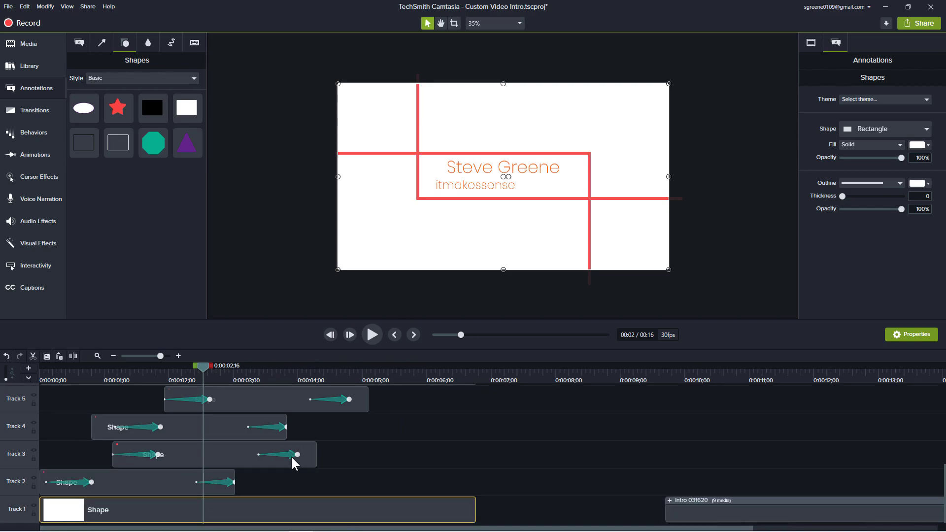
pyautogui.click(185, 513)
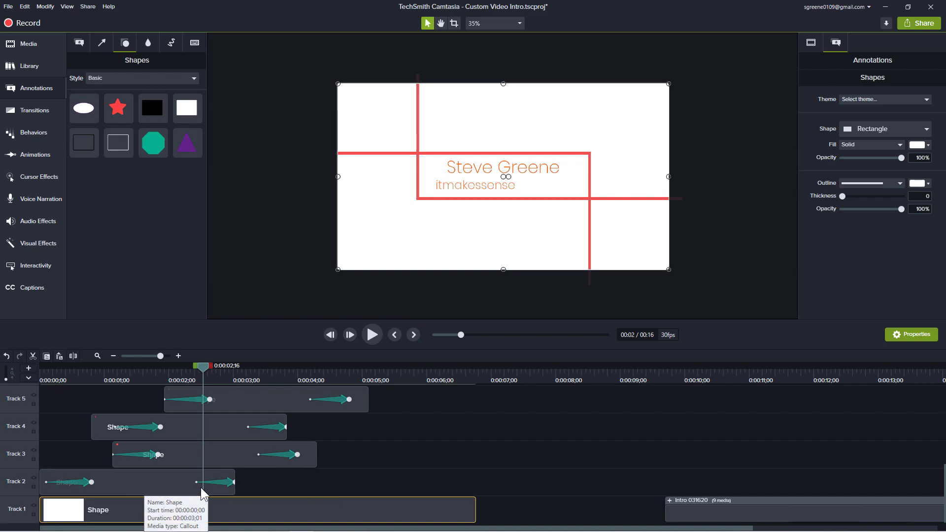
# Step: Hide Tracks 2 through 7 so that only the white background track stays enabled
pyautogui.click(33, 478)
pyautogui.click(33, 450)
pyautogui.click(34, 423)
pyautogui.click(33, 396)
pyautogui.scroll(2, 32, 417)
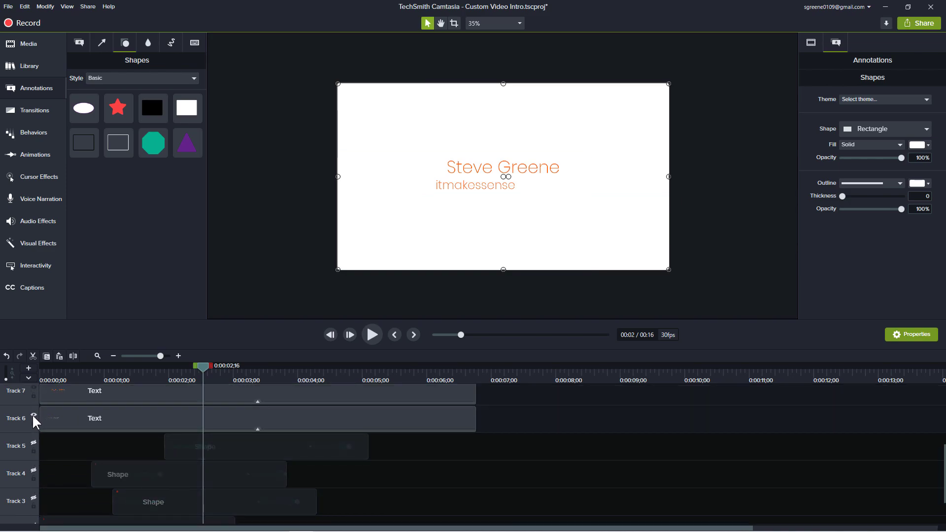
pyautogui.click(33, 418)
pyautogui.scroll(2, 36, 414)
pyautogui.click(34, 434)
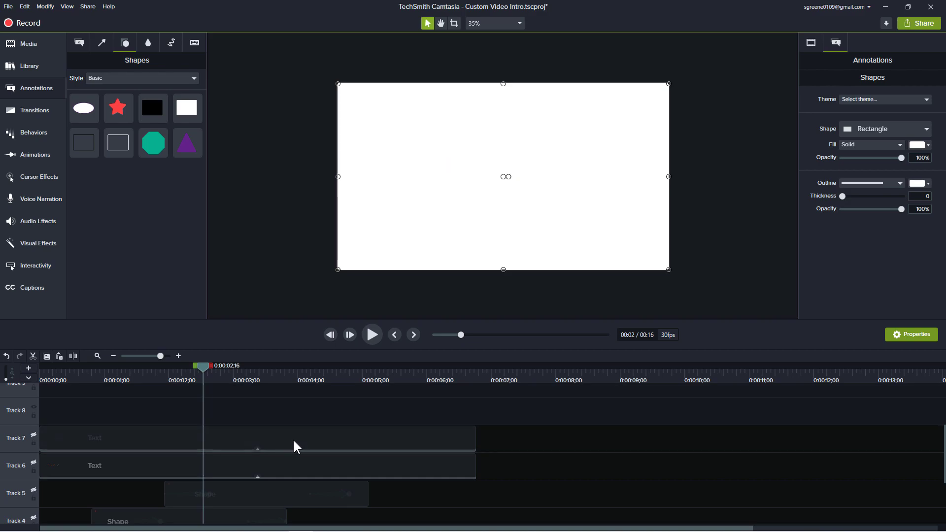
# Step: Play the white background alone from near the start, and switch Track 1's visibility off and on again
pyautogui.scroll(-4, 232, 395)
pyautogui.moveTo(200, 370); pyautogui.dragTo(47, 413)
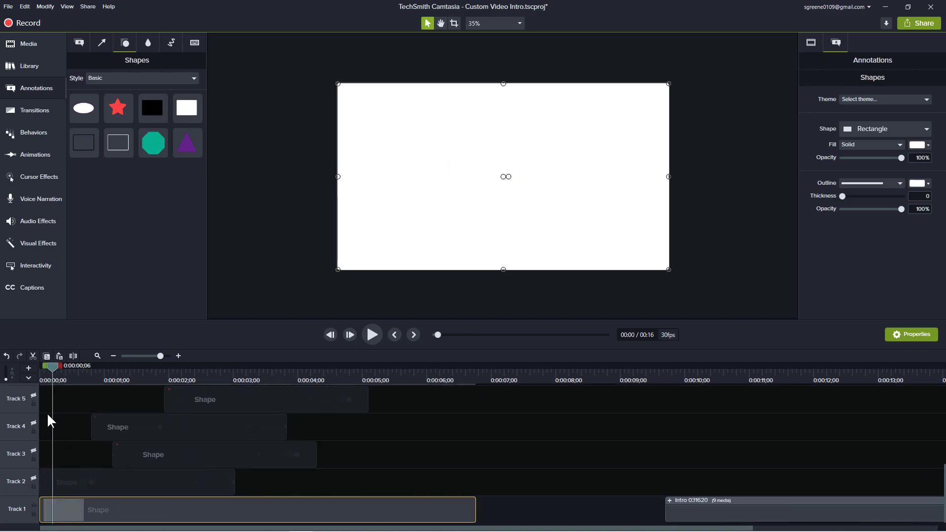
pyautogui.press('space')
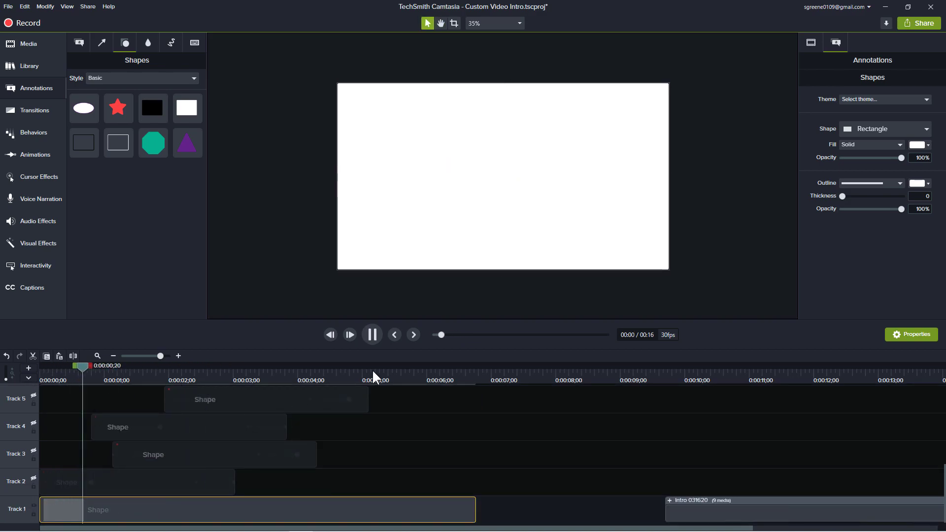
pyautogui.press('space')
pyautogui.moveTo(175, 371); pyautogui.dragTo(46, 397)
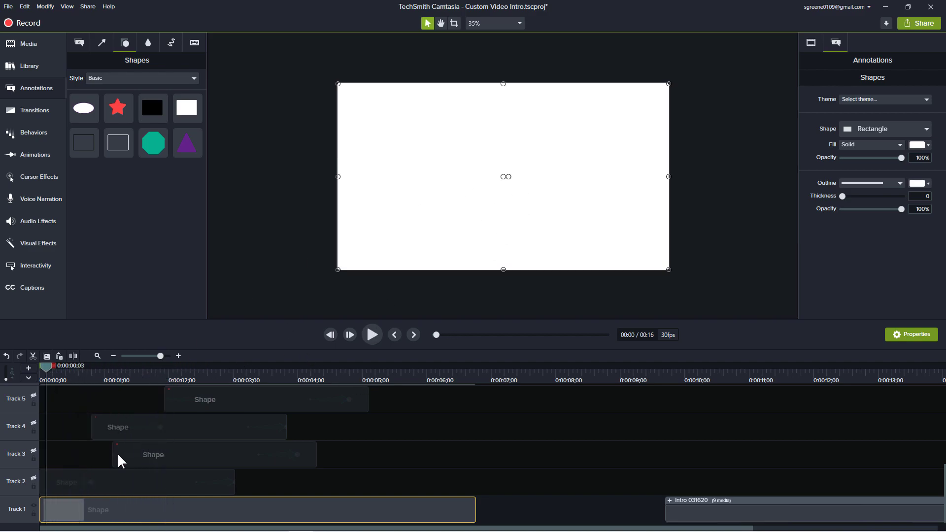
pyautogui.click(33, 506)
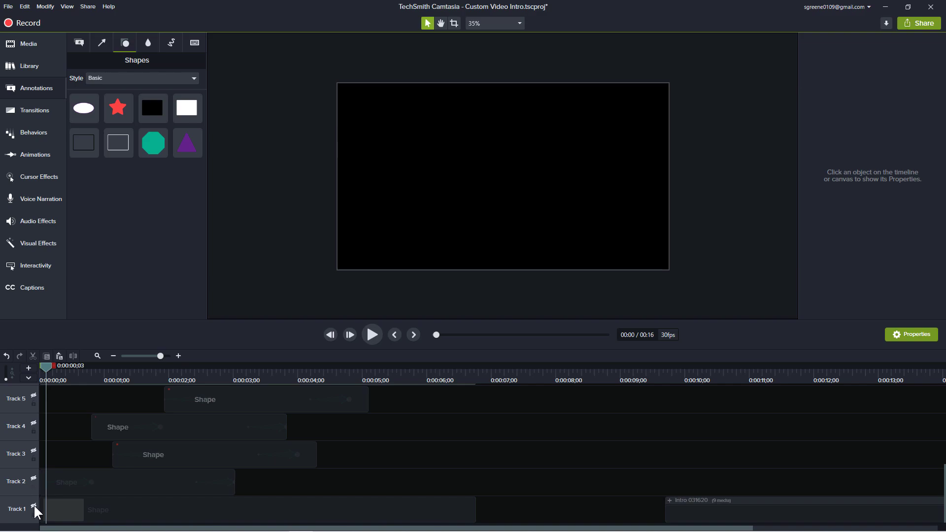
pyautogui.click(33, 506)
# Step: Enable Track 2 and play its line animation from the beginning, stopping while the full line is displayed
pyautogui.click(34, 479)
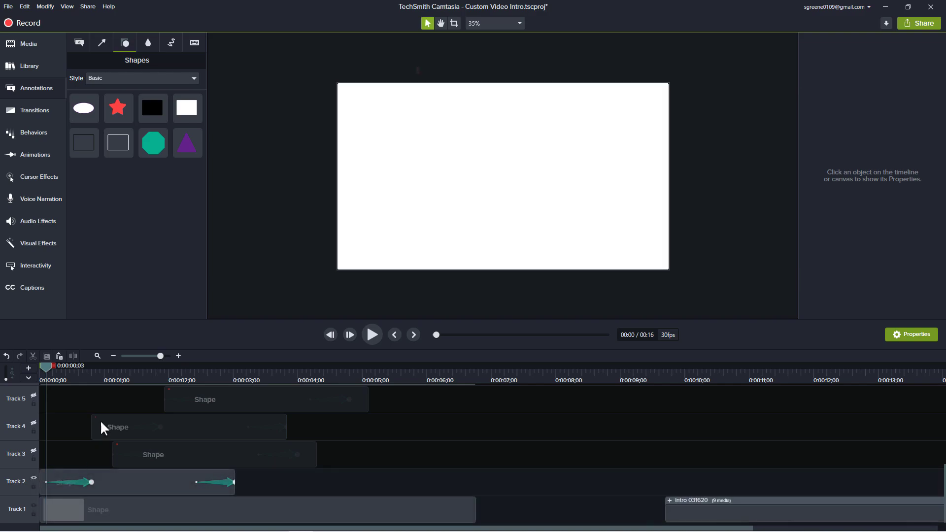
pyautogui.click(47, 373)
pyautogui.press('h')
pyautogui.press('space')
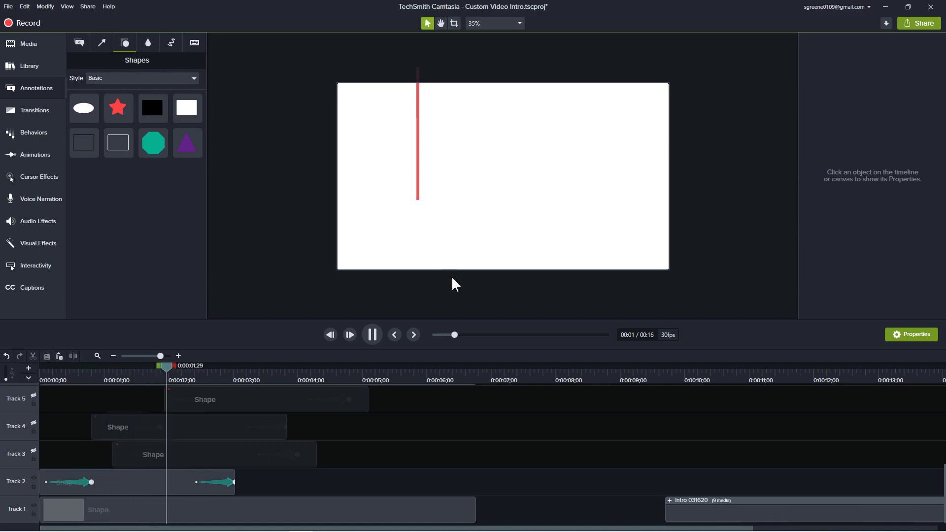
pyautogui.press('space')
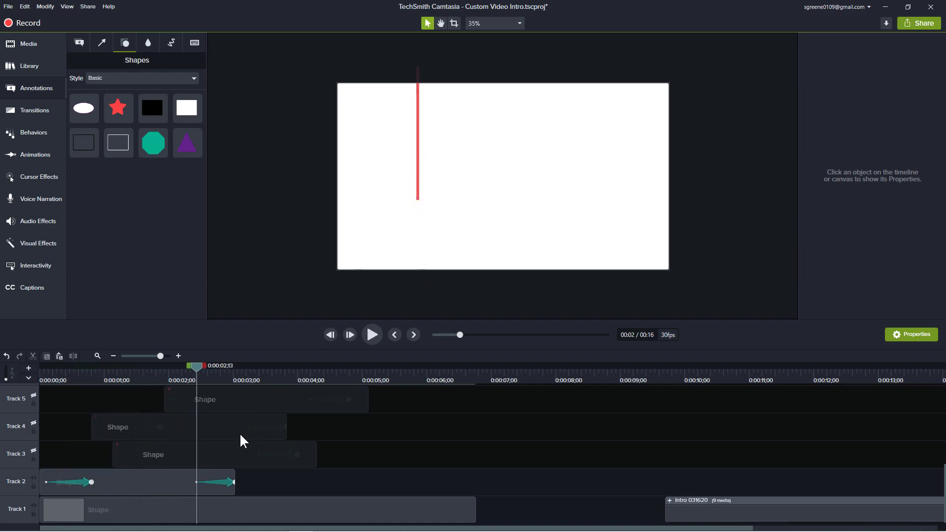
# Step: Change the fill of the vertical line on Track 2 to a dark gray sampled from the canvas edge
pyautogui.click(176, 484)
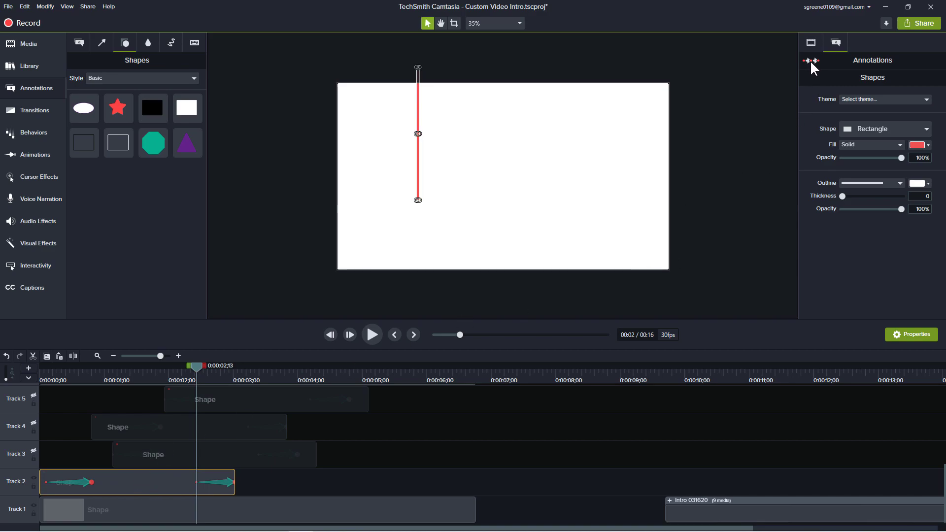
pyautogui.moveTo(816, 64)
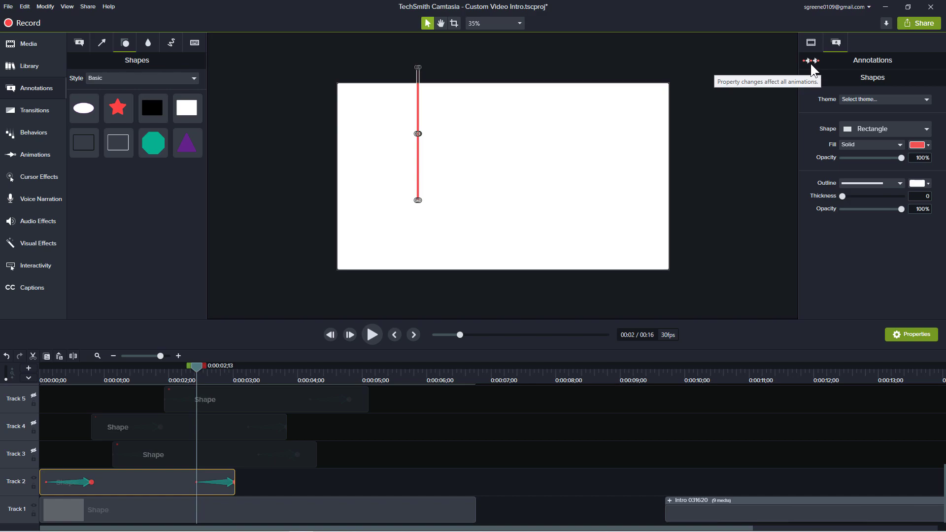
pyautogui.click(918, 145)
pyautogui.click(927, 166)
pyautogui.click(668, 147)
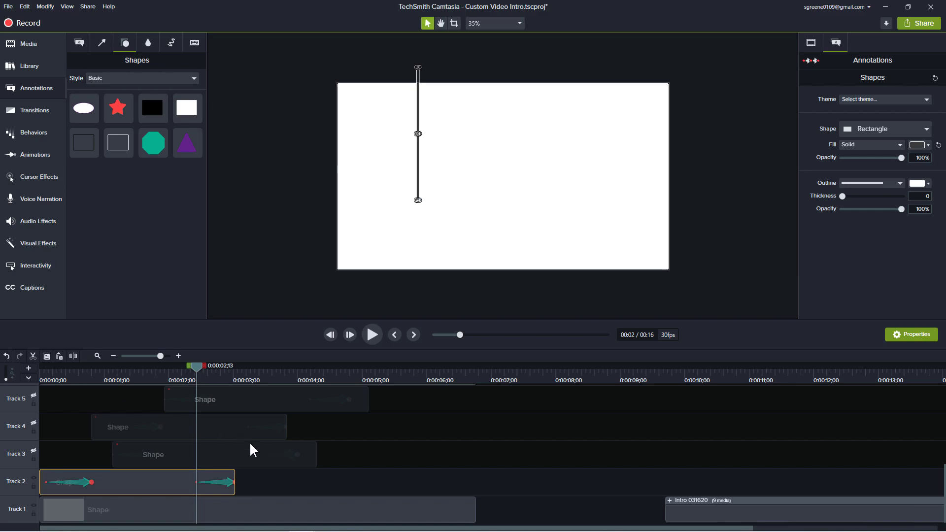
# Step: Play the recolored vertical line's animation from the beginning, pausing near the end of its clip
pyautogui.moveTo(196, 368); pyautogui.dragTo(42, 401)
pyautogui.press('space')
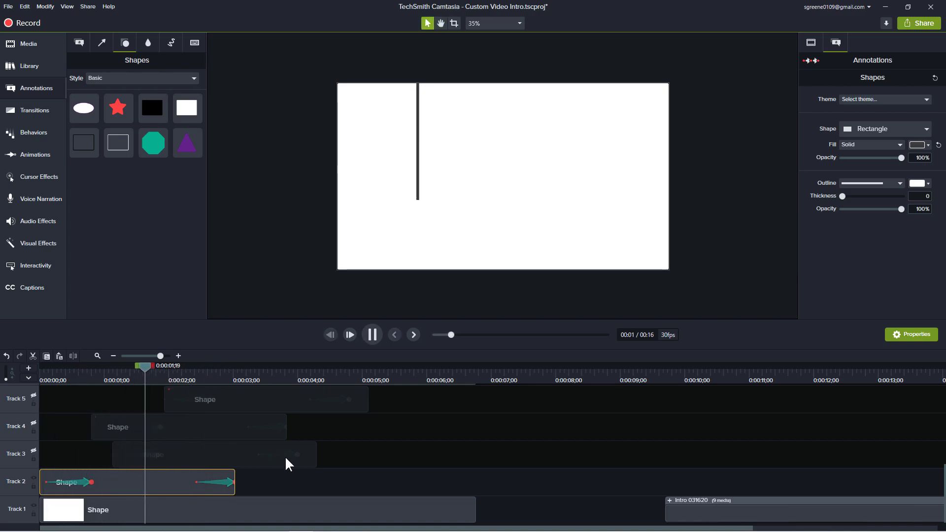
pyautogui.press('space')
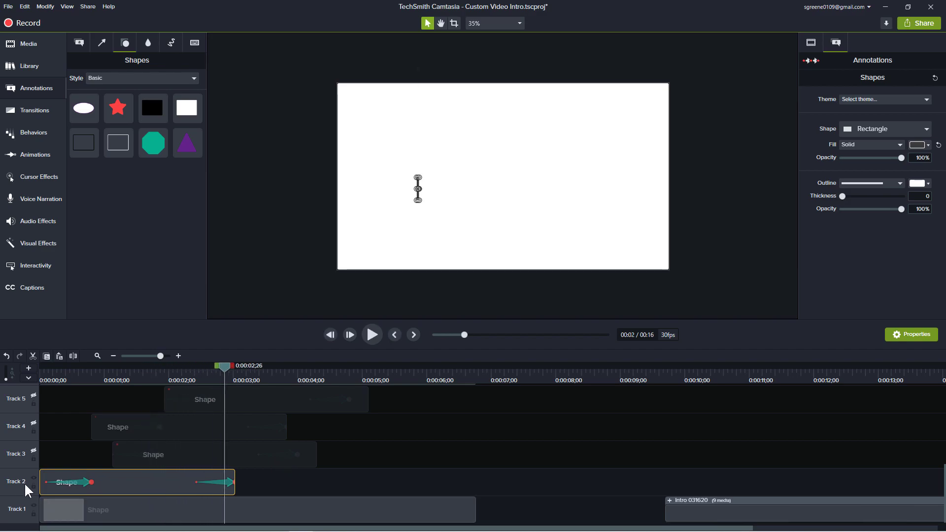
# Step: Show Tracks 3, 4 and 5 again to bring back the remaining red lines
pyautogui.click(33, 451)
pyautogui.click(34, 424)
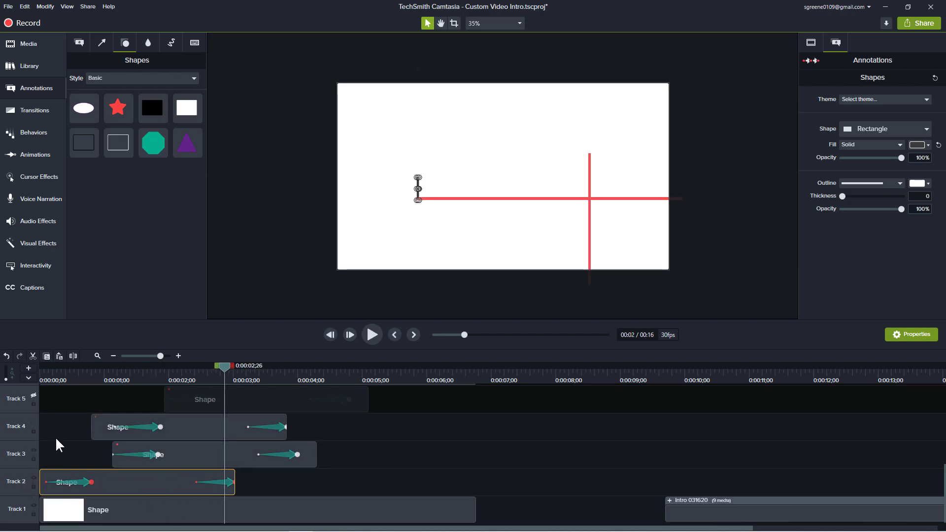
pyautogui.scroll(1, 55, 442)
pyautogui.click(34, 420)
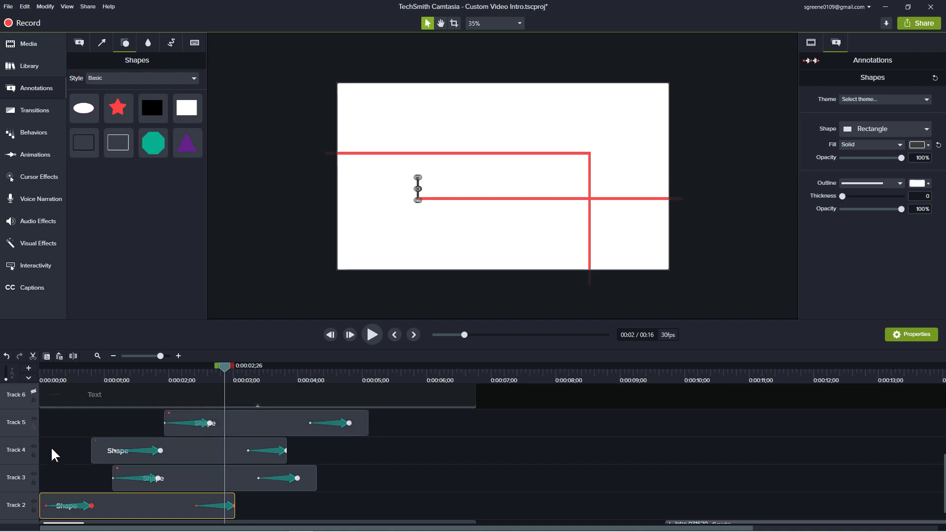
# Step: Hide Tracks 2, 4 and 5 to isolate the red horizontal line on Track 3
pyautogui.click(34, 502)
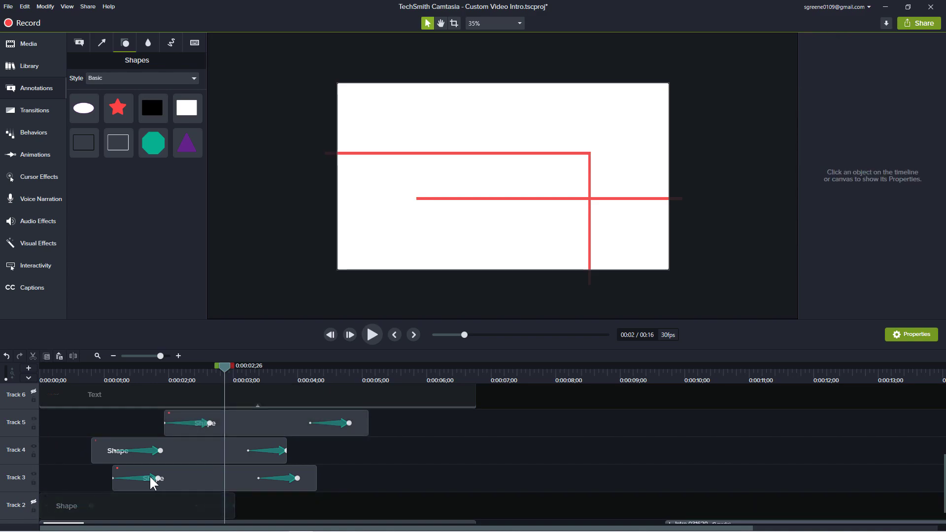
pyautogui.click(34, 475)
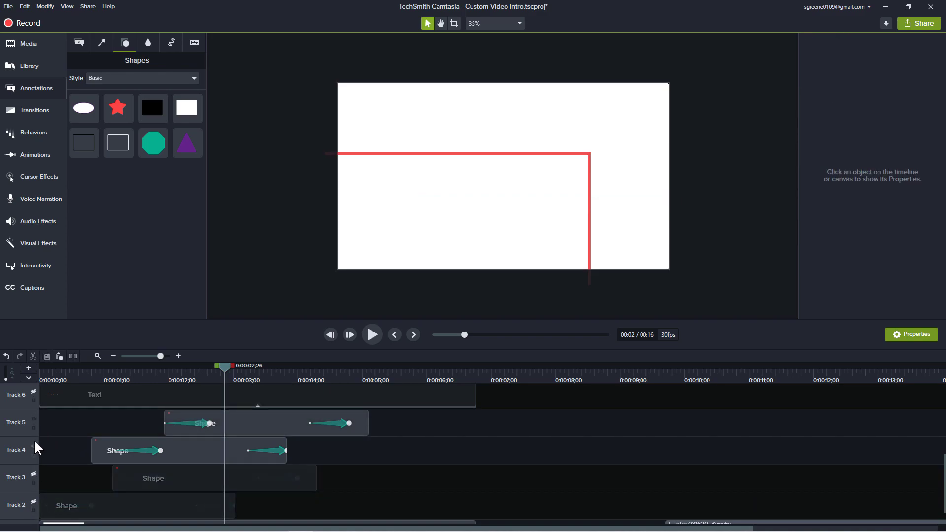
pyautogui.click(34, 475)
pyautogui.click(34, 447)
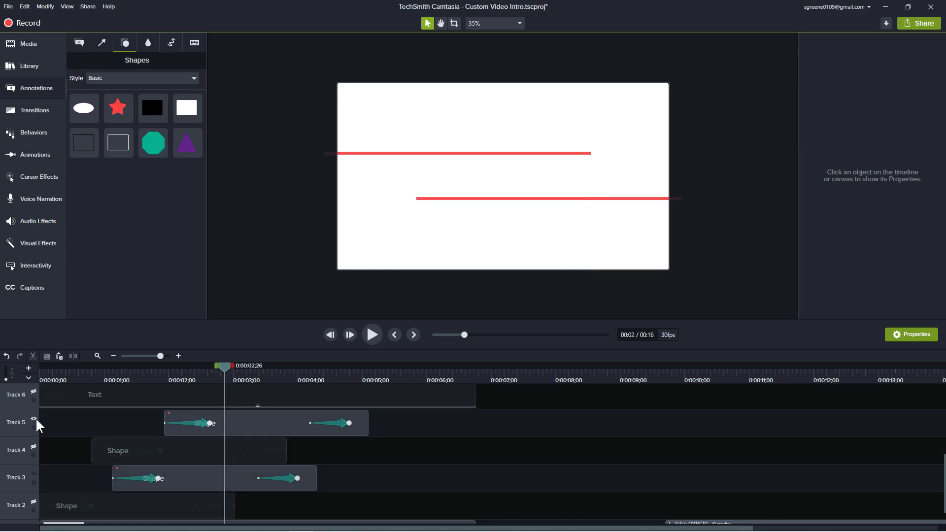
pyautogui.click(35, 420)
# Step: Change the fill of the horizontal line on Track 3 to a dark gray sampled with the eyedropper
pyautogui.click(237, 478)
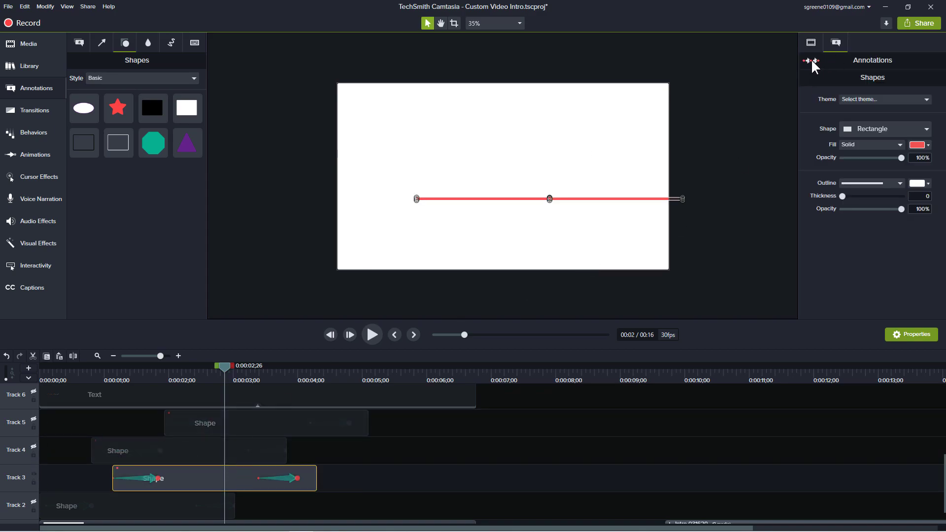
pyautogui.click(919, 145)
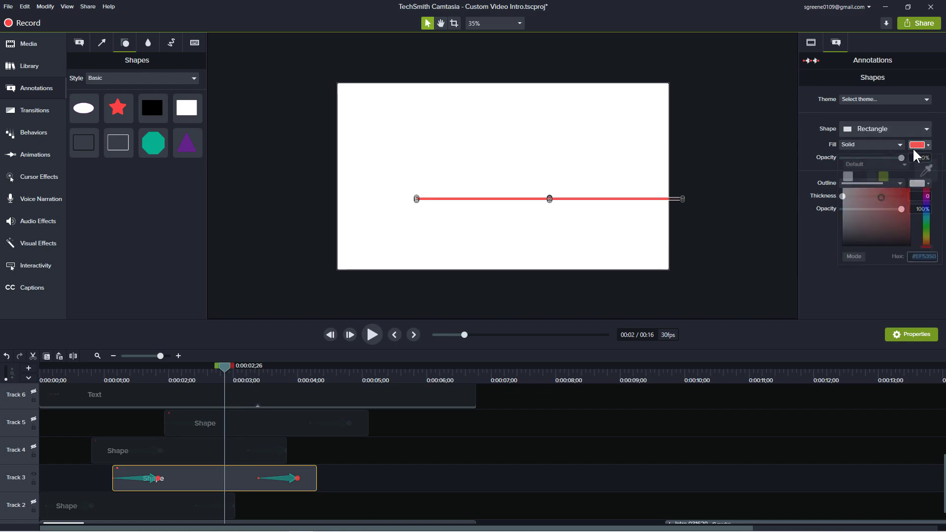
pyautogui.click(927, 171)
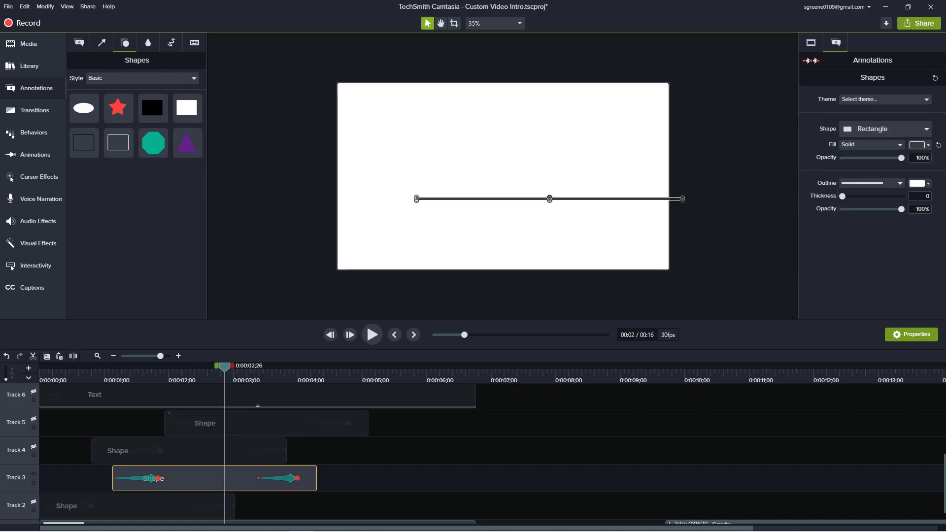
# Step: Play the recolored Track 3 line's animation from the start of its clip, pausing near its end
pyautogui.moveTo(225, 374); pyautogui.dragTo(107, 394)
pyautogui.press('space')
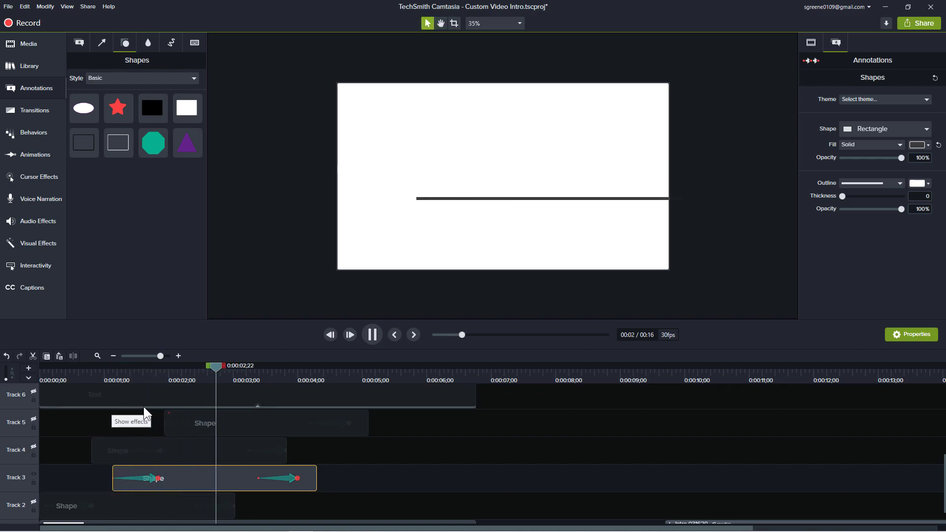
pyautogui.press('space')
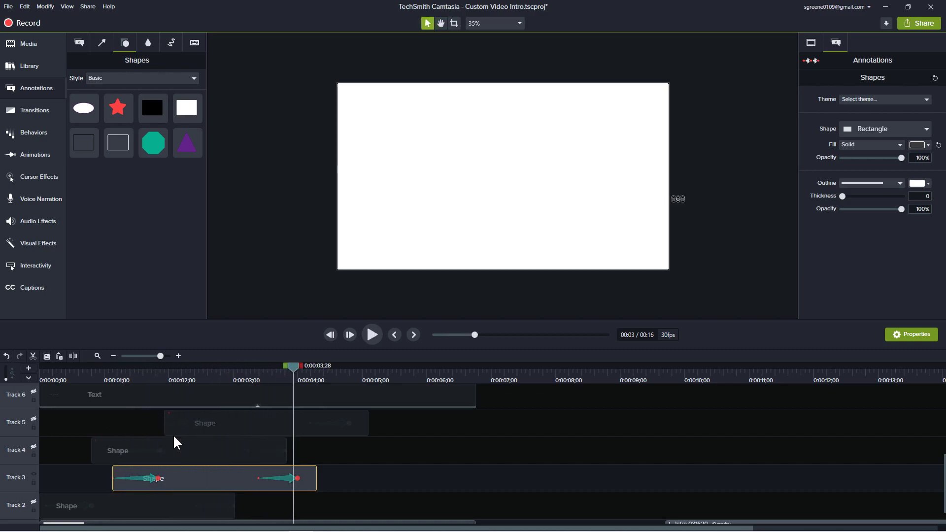
# Step: Isolate Track 4 in place of Track 3 and move the playhead to 0:00:02;06, within its clip
pyautogui.click(36, 478)
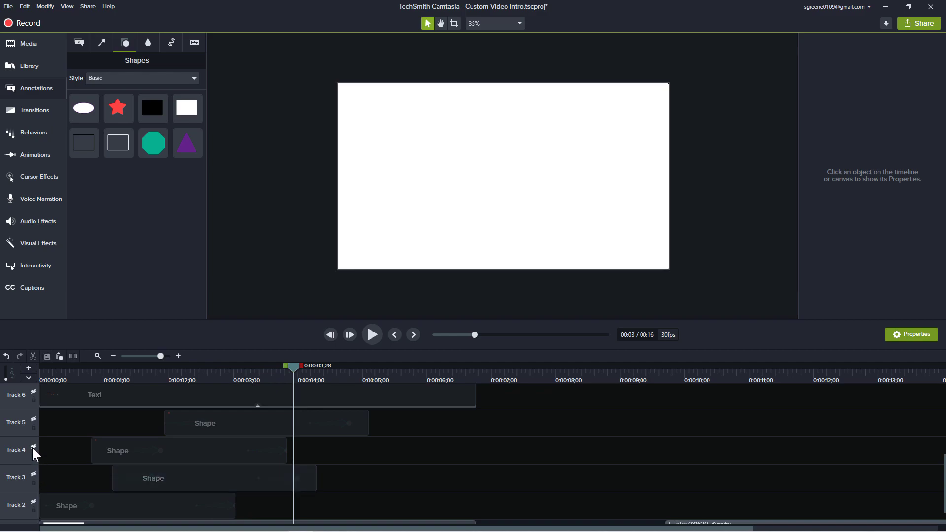
pyautogui.click(36, 448)
pyautogui.click(185, 382)
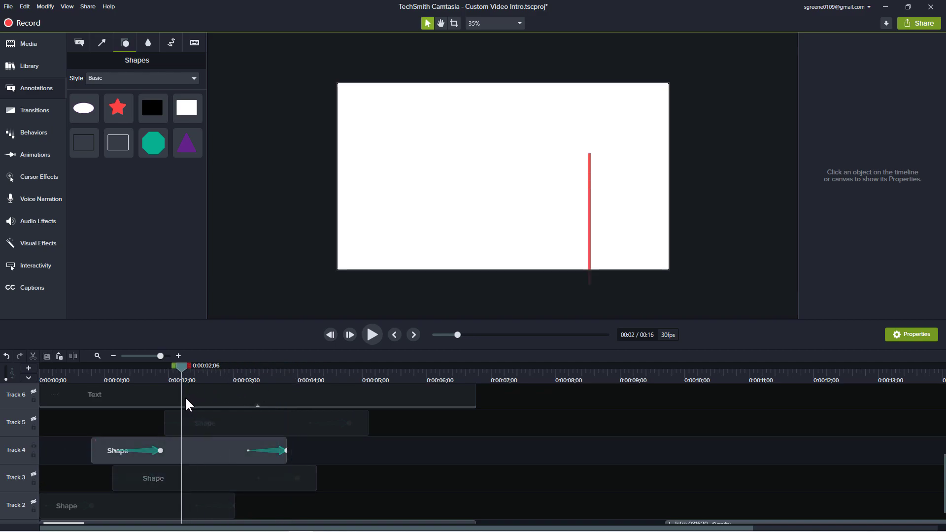
# Step: Change the fill of the vertical line on Track 4 to a dark gray sampled from the area outside the canvas
pyautogui.click(236, 450)
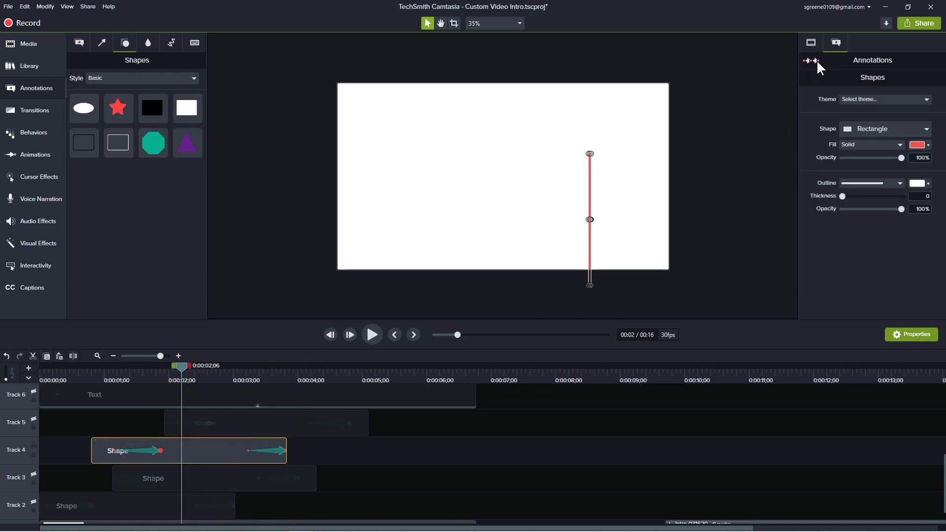
pyautogui.click(917, 145)
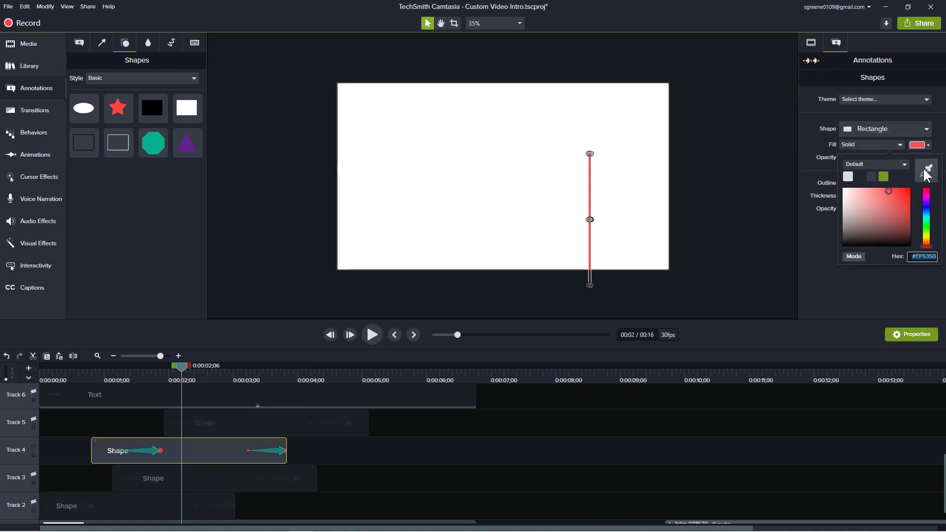
pyautogui.click(926, 172)
pyautogui.click(719, 204)
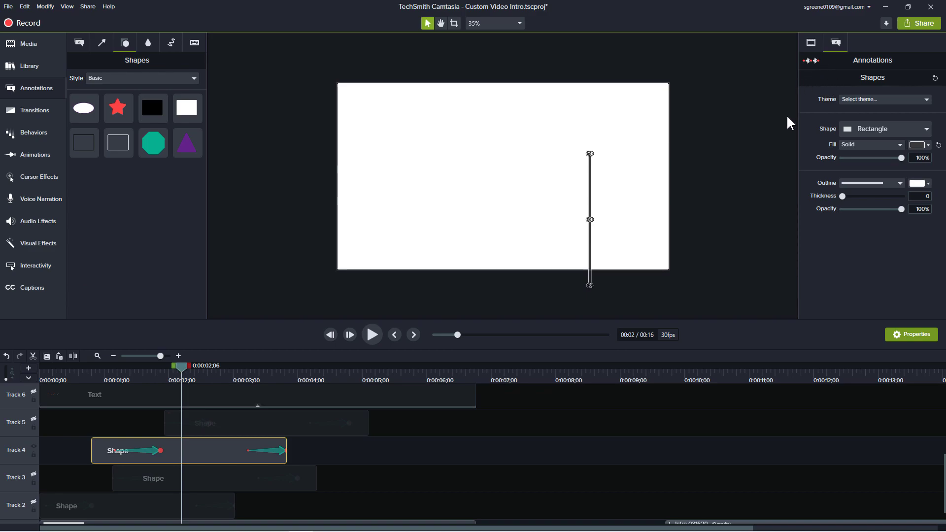
# Step: Play the recolored Track 4 line's animation from the start of its clip, pausing near its end
pyautogui.moveTo(181, 366); pyautogui.dragTo(91, 394)
pyautogui.press('space')
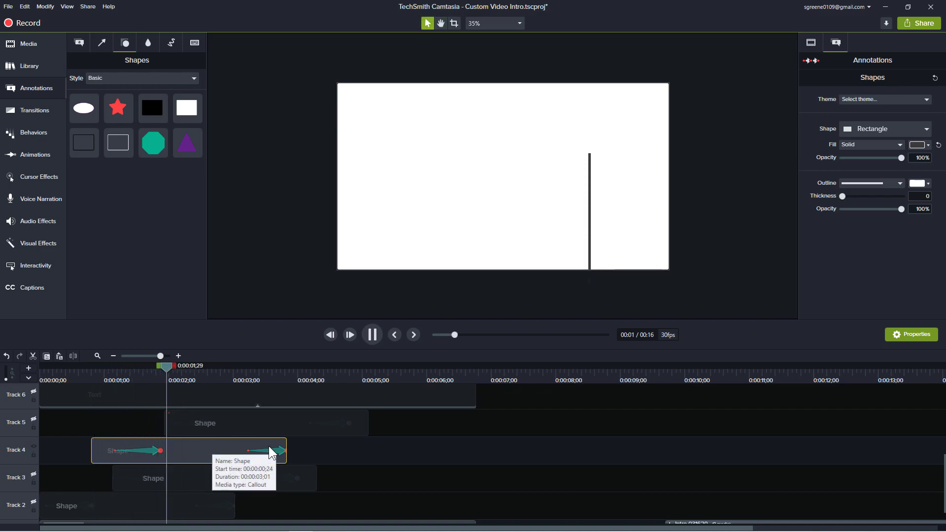
pyautogui.press('space')
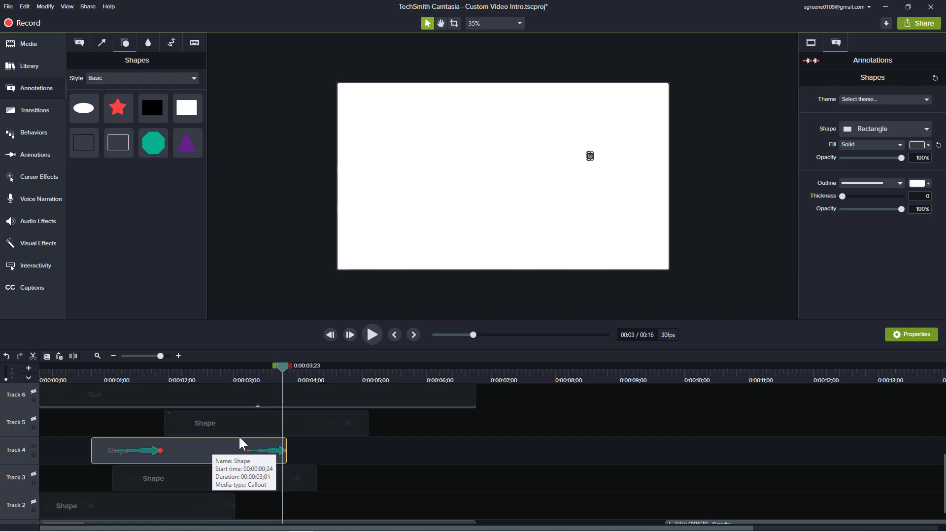
# Step: Isolate Track 5 in place of Track 4 and change the fill of its horizontal line to dark gray
pyautogui.click(33, 447)
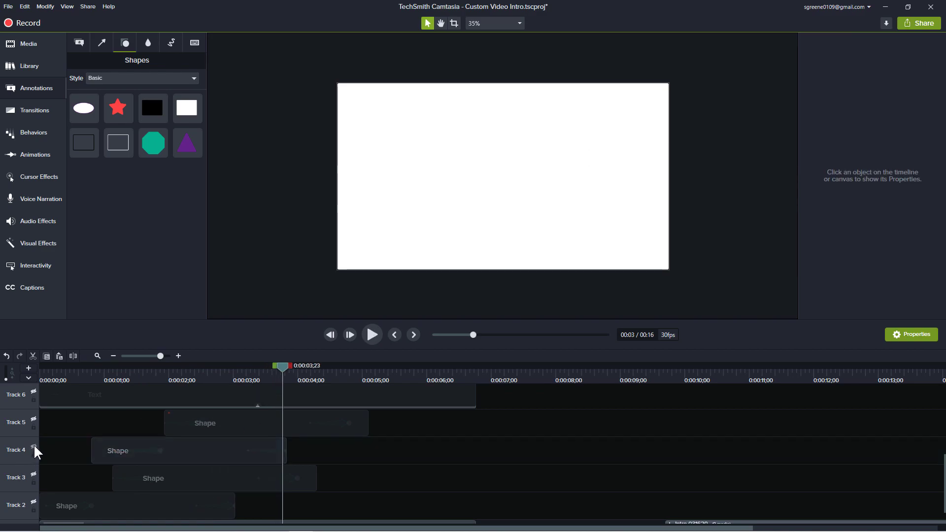
pyautogui.click(33, 419)
pyautogui.click(250, 428)
pyautogui.click(925, 147)
pyautogui.click(922, 258)
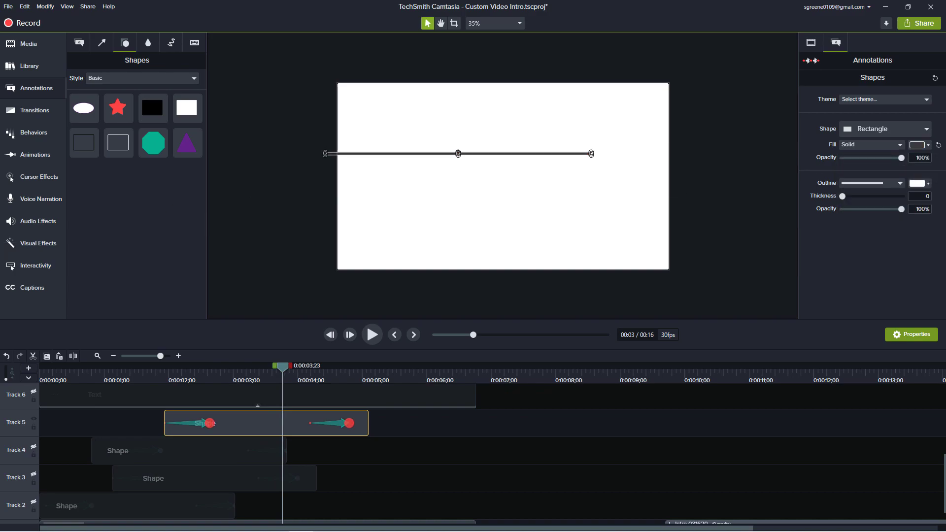
# Step: Play the recolored Track 5 line's animation from the start of its clip, pausing near its end
pyautogui.moveTo(282, 366); pyautogui.dragTo(168, 393)
pyautogui.press('space')
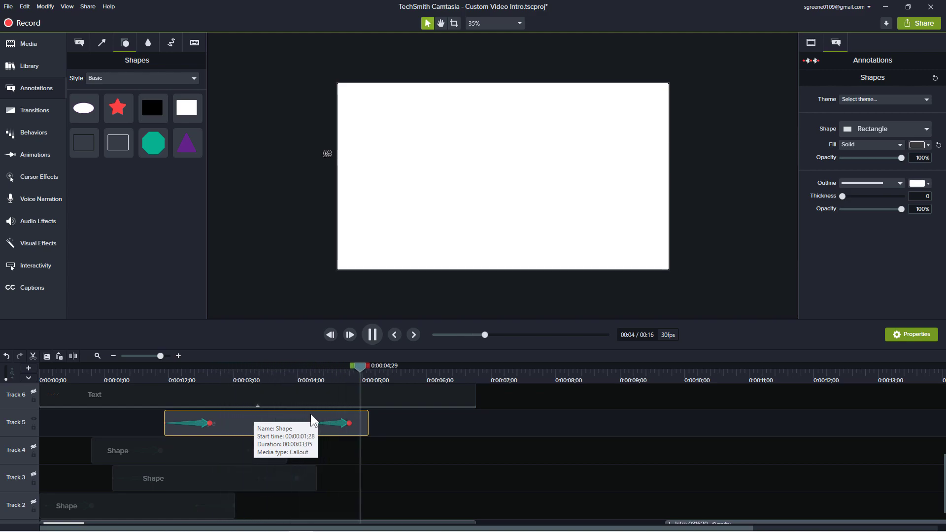
pyautogui.press('space')
# Step: Hide Track 5 along with the other line tracks
pyautogui.scroll(-1, 387, 460)
pyautogui.scroll(2, 369, 455)
pyautogui.scroll(-2, 358, 453)
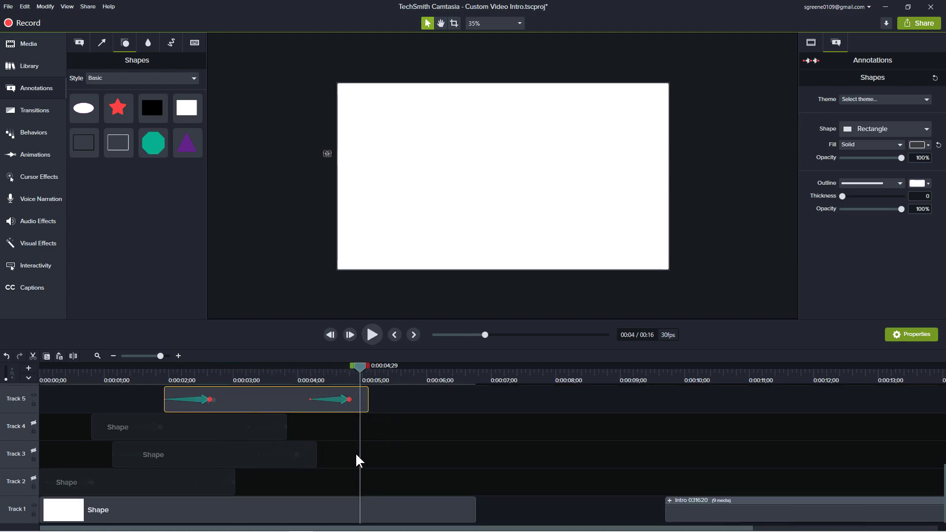
pyautogui.scroll(3, 354, 454)
pyautogui.click(72, 475)
pyautogui.scroll(-2, 72, 478)
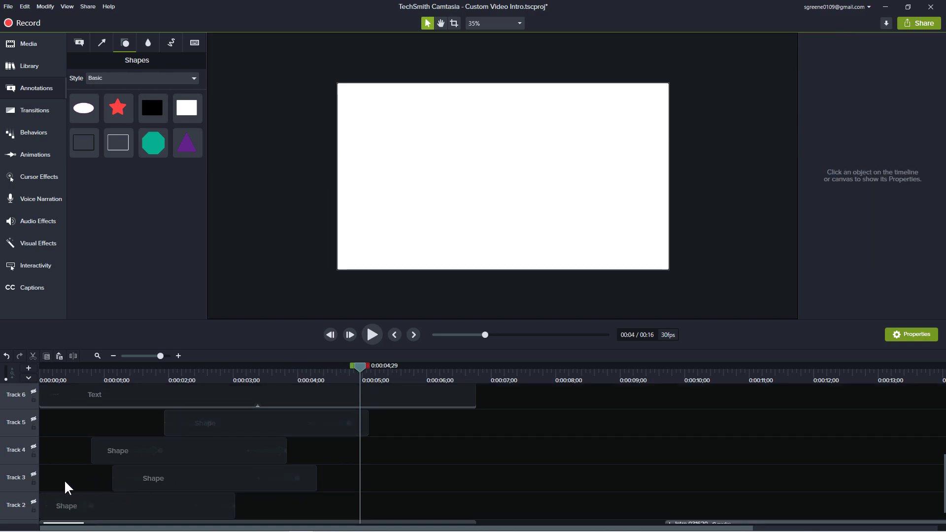
# Step: Show the hidden upper tracks again, from Track 9 upward
pyautogui.scroll(5, 51, 489)
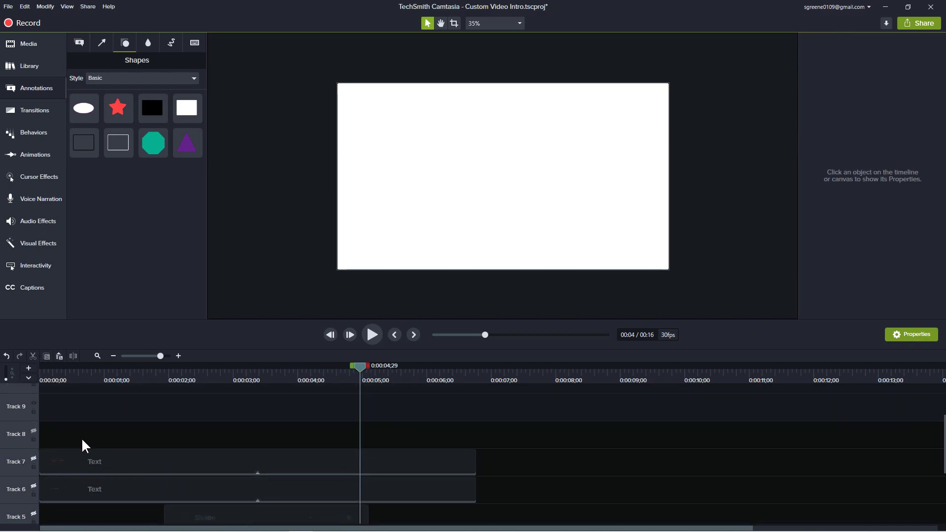
pyautogui.click(34, 450)
pyautogui.click(32, 423)
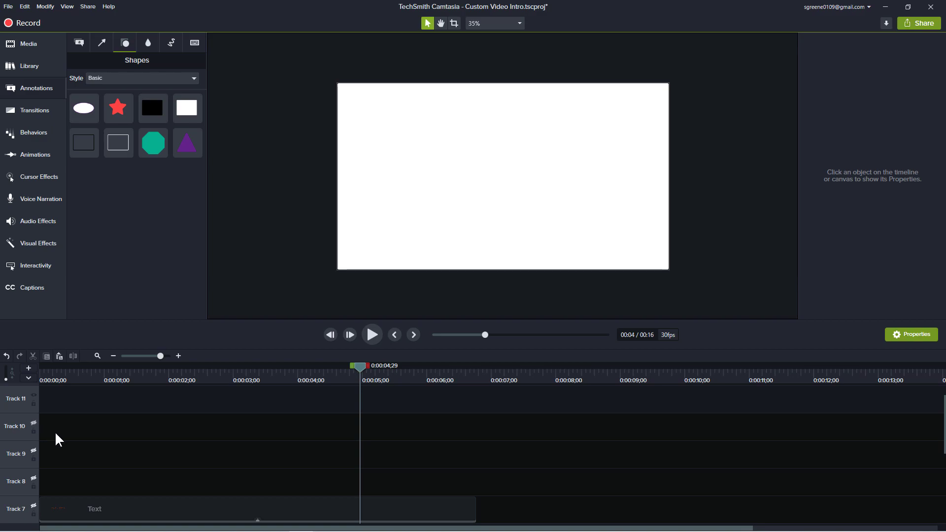
pyautogui.click(34, 422)
pyautogui.click(34, 447)
pyautogui.scroll(-2, 265, 445)
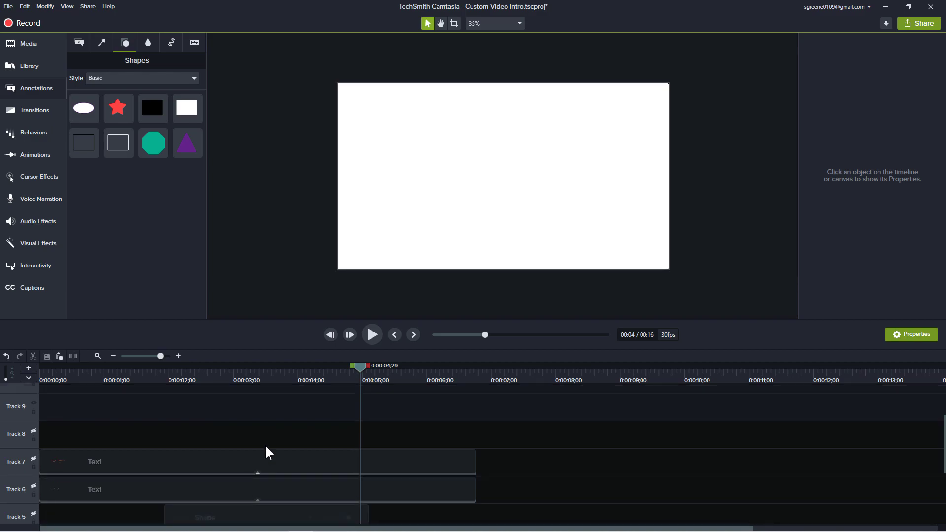
# Step: Return the playhead to the start of the timeline and show Tracks 2 through 8 again
pyautogui.hotkey('ctrl', 'Home')
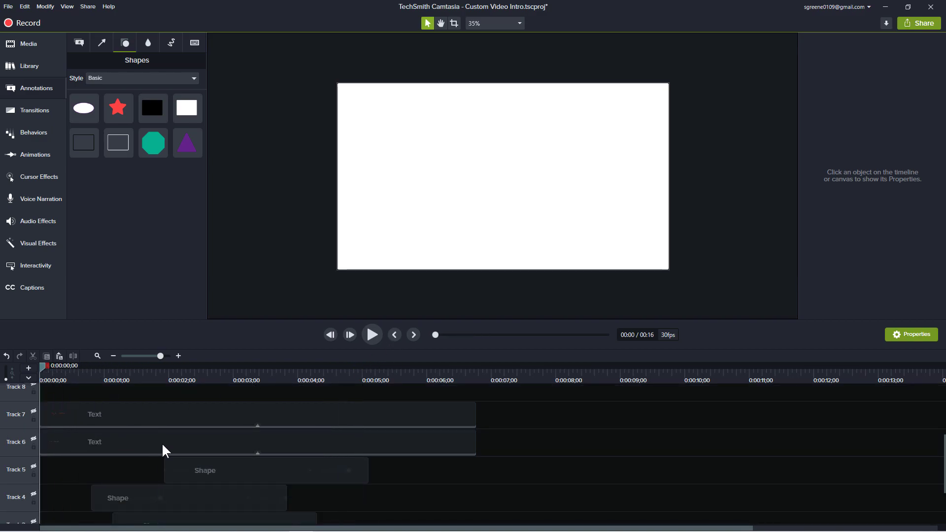
pyautogui.scroll(-1, 158, 442)
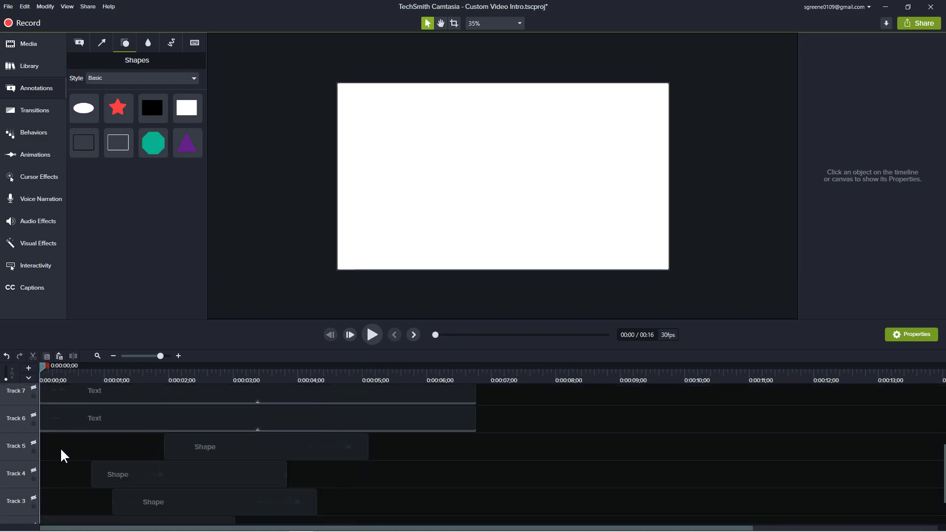
pyautogui.click(34, 416)
pyautogui.click(34, 443)
pyautogui.click(33, 471)
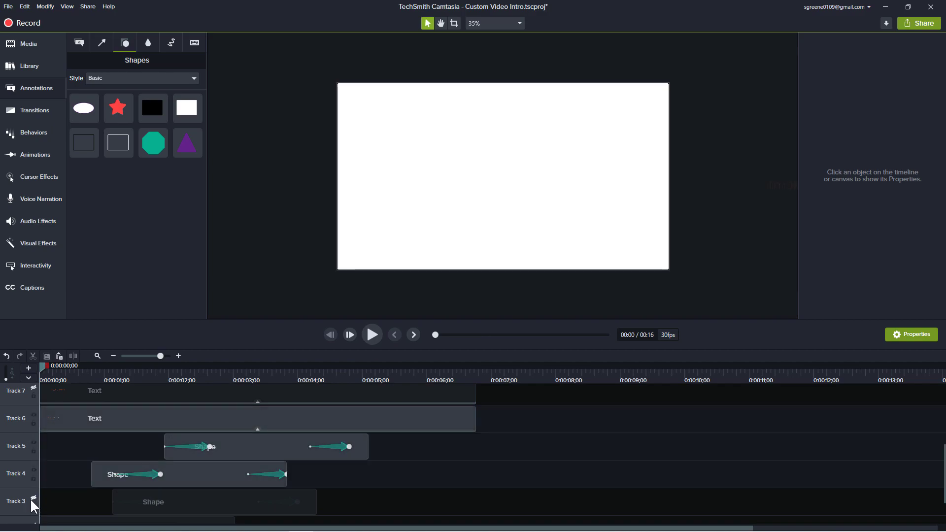
pyautogui.click(32, 498)
pyautogui.scroll(-2, 74, 486)
pyautogui.click(32, 476)
pyautogui.scroll(3, 53, 418)
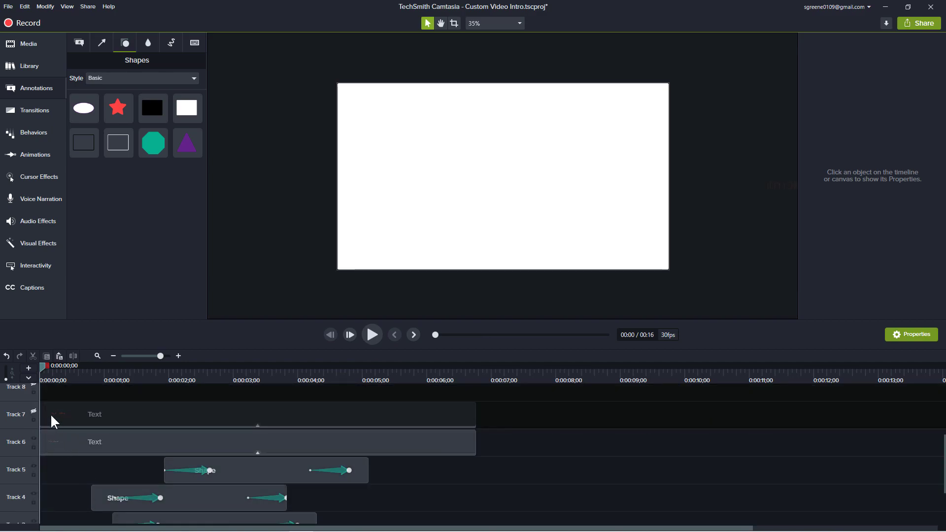
pyautogui.click(34, 412)
pyautogui.scroll(2, 80, 438)
pyautogui.click(34, 432)
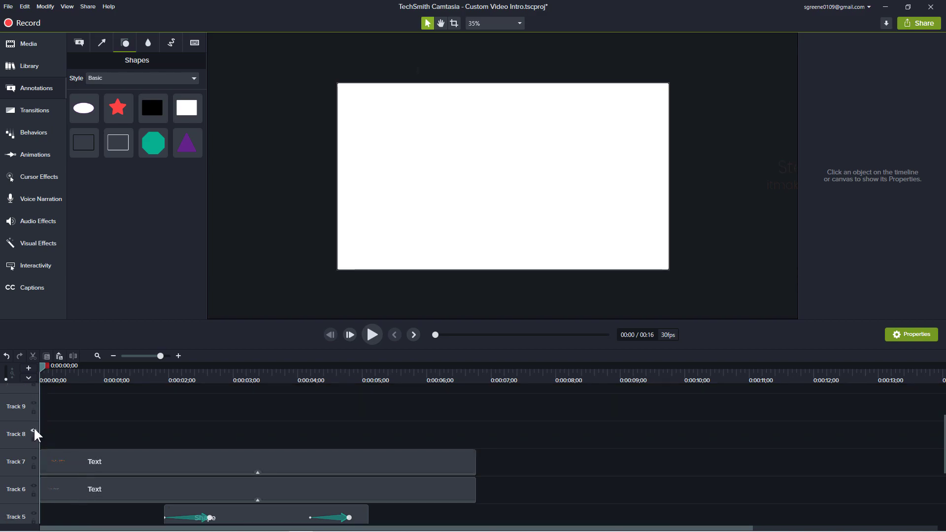
# Step: Play the complete recolored intro from the beginning, pausing at about 6 seconds while the text exits
pyautogui.scroll(-5, 112, 413)
pyautogui.press('space')
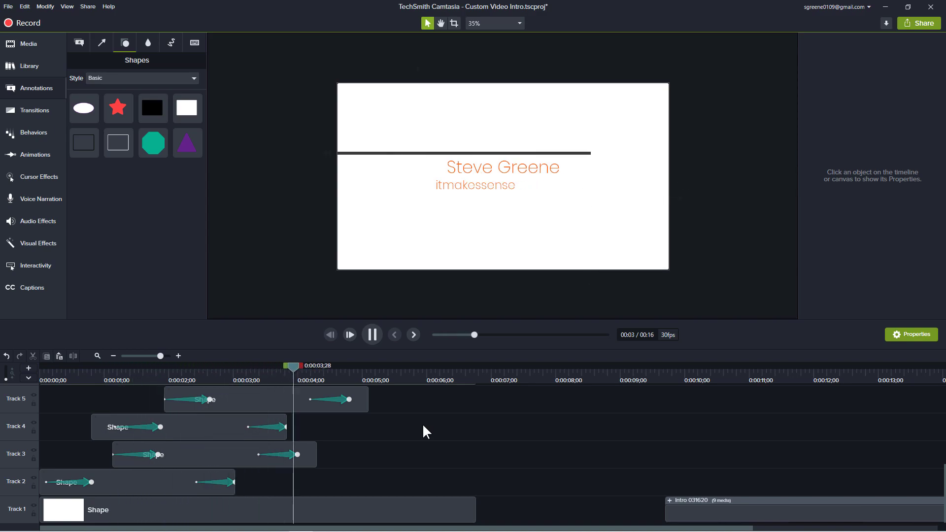
pyautogui.press('space')
pyautogui.scroll(2, 401, 440)
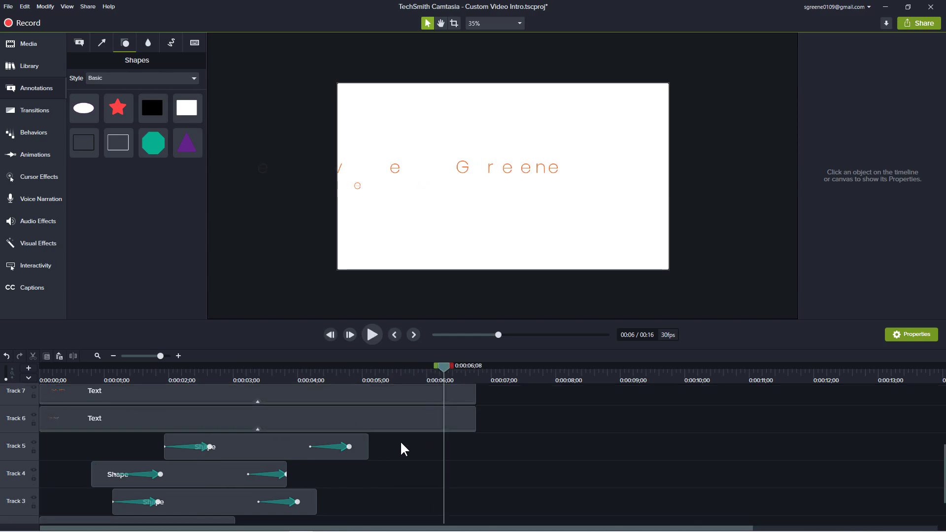
pyautogui.scroll(-2, 401, 440)
# Step: Play the Intro 031620 group on Track 1 through its logo ending, and return the playhead to the timeline's start
pyautogui.moveTo(448, 365); pyautogui.dragTo(673, 391)
pyautogui.press('space')
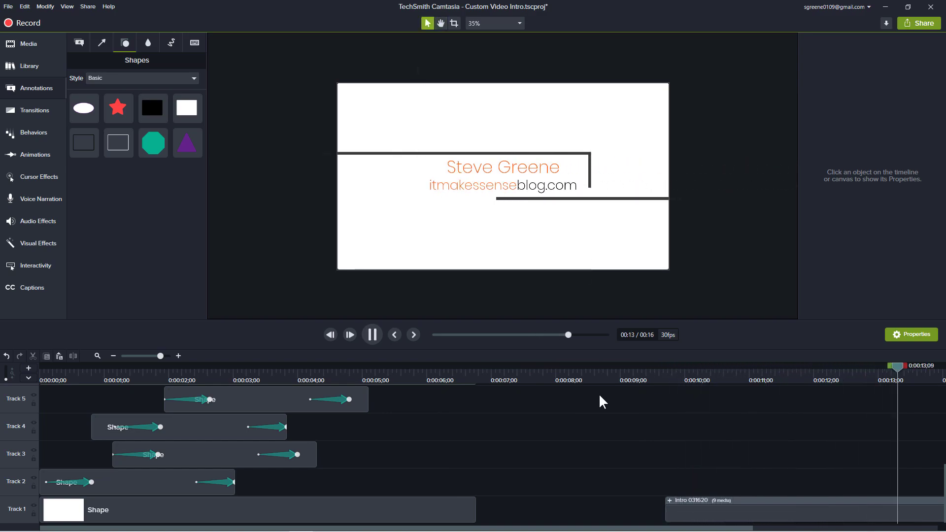
pyautogui.press('space')
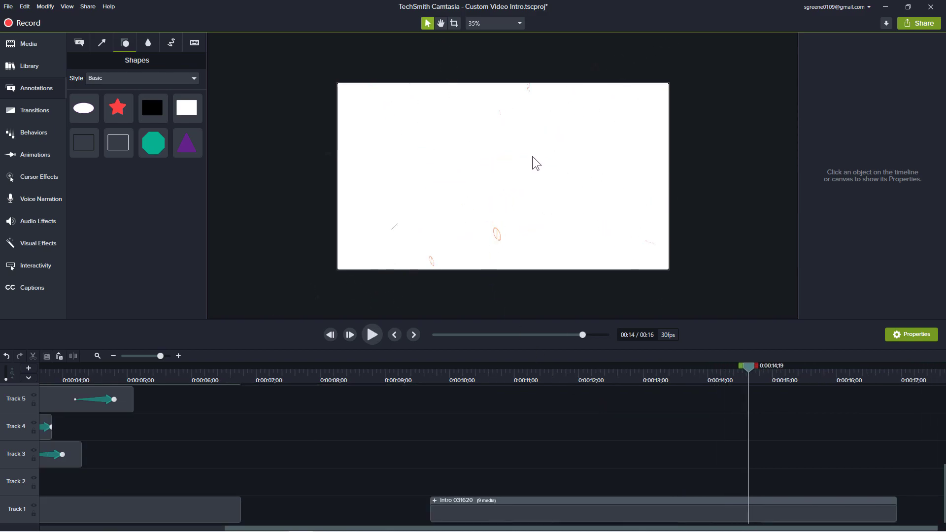
pyautogui.press('space')
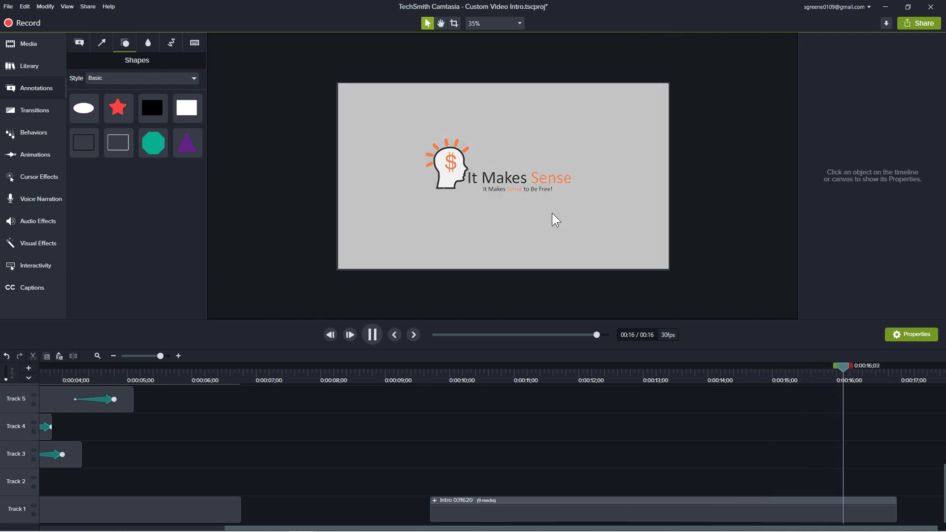
pyautogui.press('space')
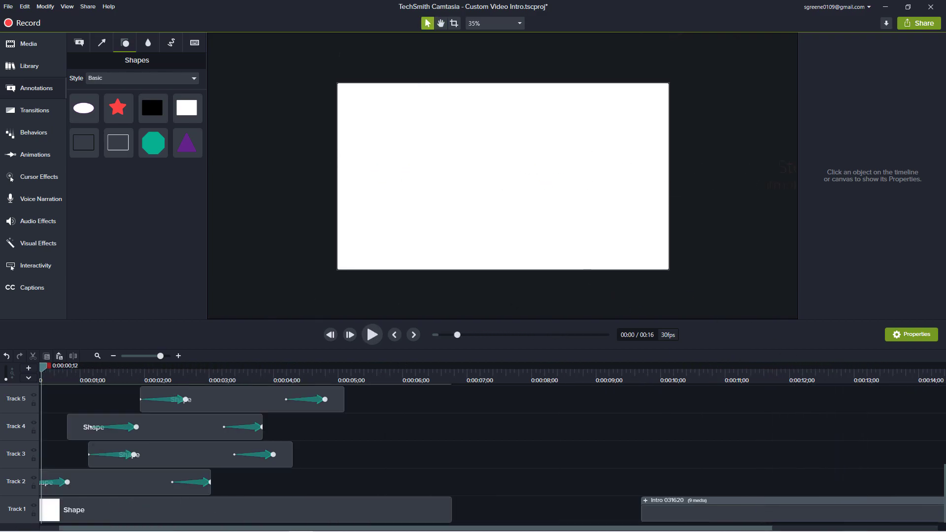
pyautogui.scroll(3, 369, 456)
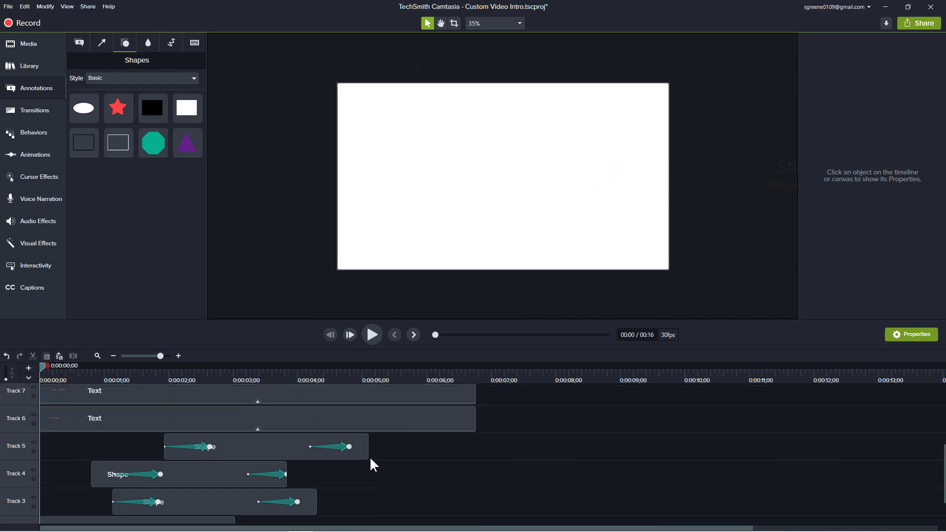
# Step: Set the exit style of the Track 6 website text's Pop Up behavior to Explode
pyautogui.moveTo(43, 373); pyautogui.dragTo(383, 392)
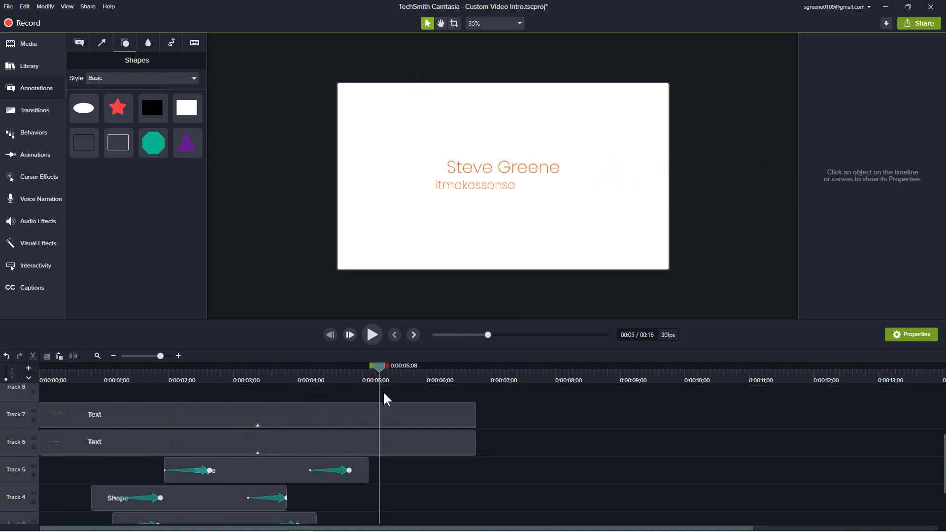
pyautogui.click(256, 452)
pyautogui.click(296, 450)
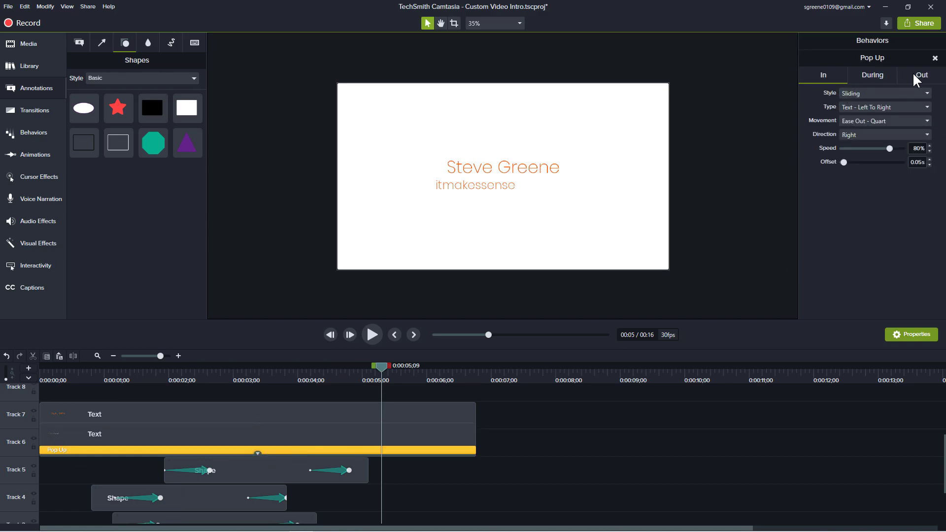
pyautogui.click(927, 96)
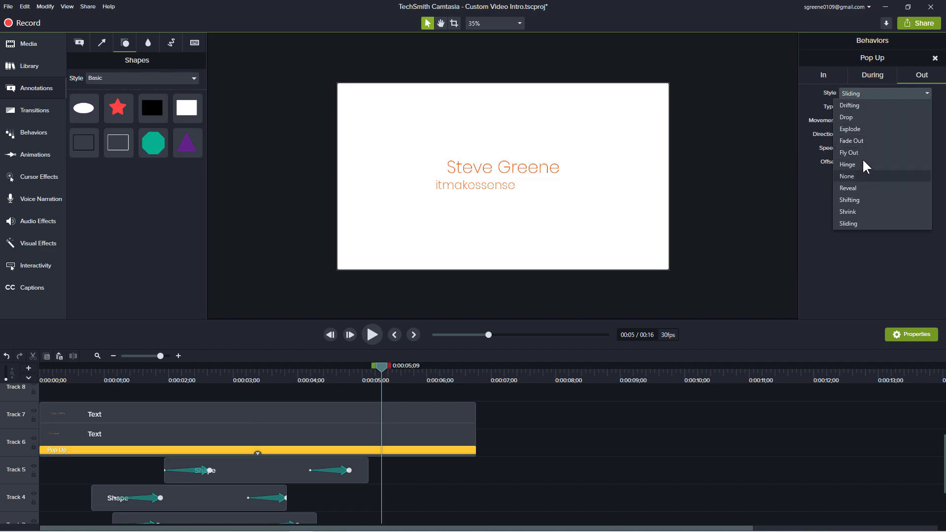
pyautogui.click(865, 129)
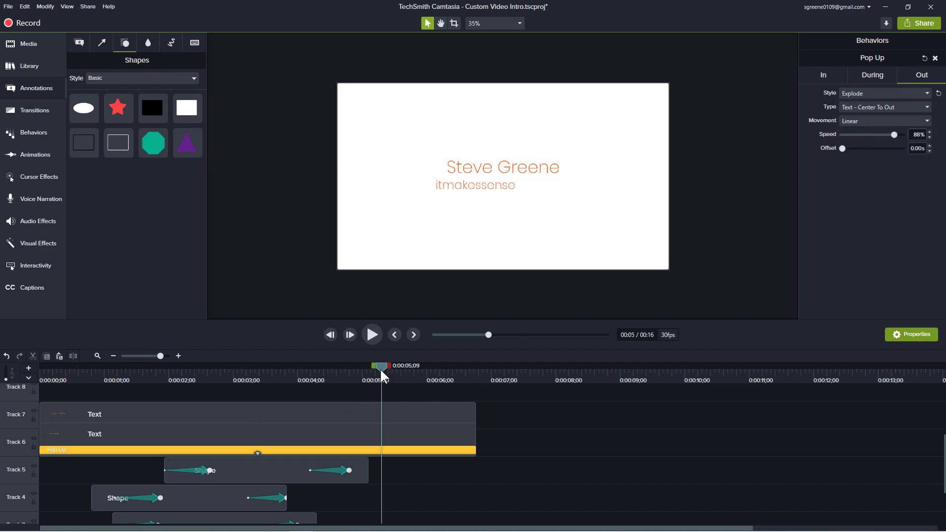
# Step: Set the exit style of the Track 7 name text's Pop Up behavior to Explode
pyautogui.moveTo(378, 365)
pyautogui.mouseDown()
pyautogui.moveTo(205, 411)
pyautogui.moveTo(445, 423)
pyautogui.moveTo(342, 434)
pyautogui.mouseUp()
pyautogui.click(315, 410)
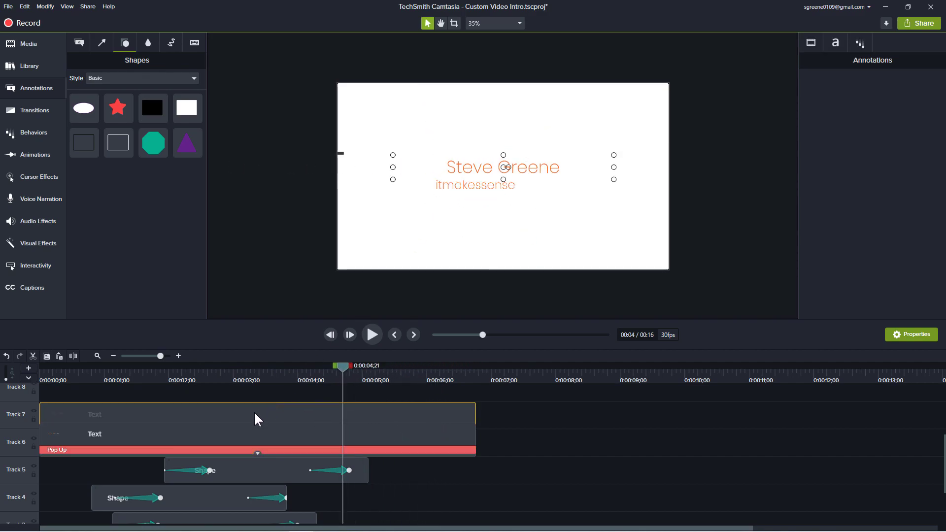
pyautogui.scroll(2, 112, 427)
pyautogui.click(258, 501)
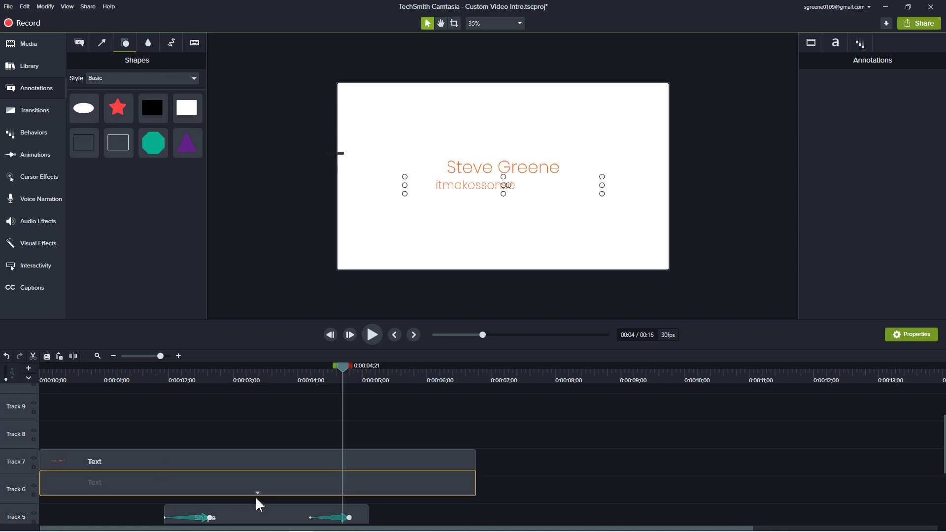
pyautogui.click(257, 468)
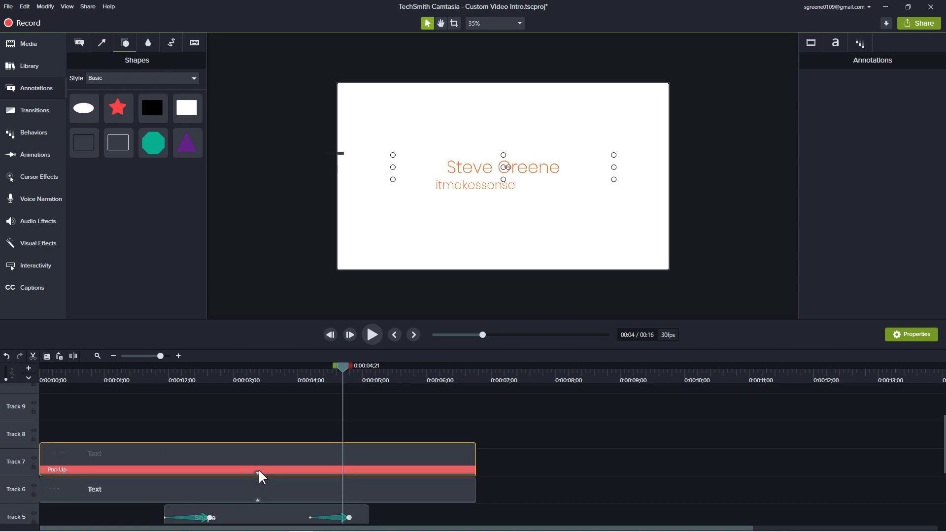
pyautogui.click(260, 469)
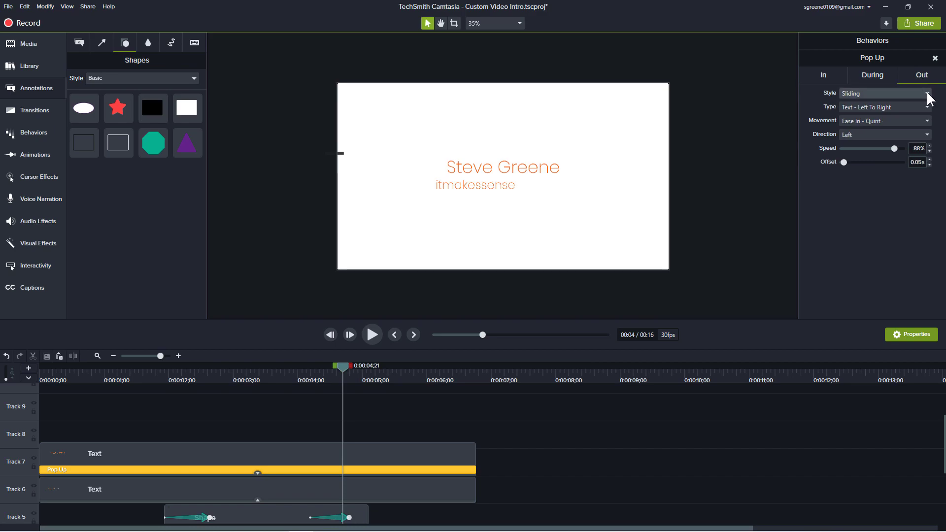
pyautogui.click(928, 95)
pyautogui.click(868, 133)
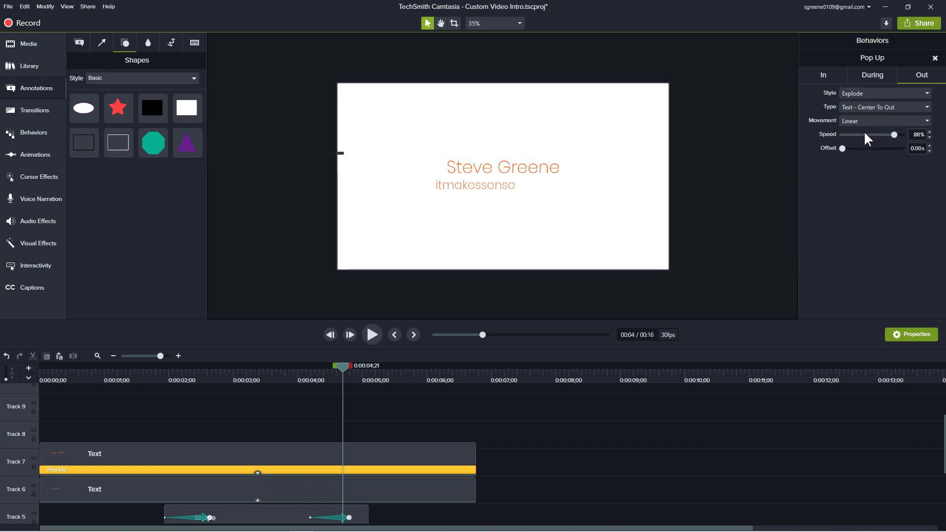
# Step: Play the intro from about 1.7 seconds through the exploding text exit, and return the playhead to about 2.4 seconds
pyautogui.moveTo(337, 382); pyautogui.dragTo(150, 419)
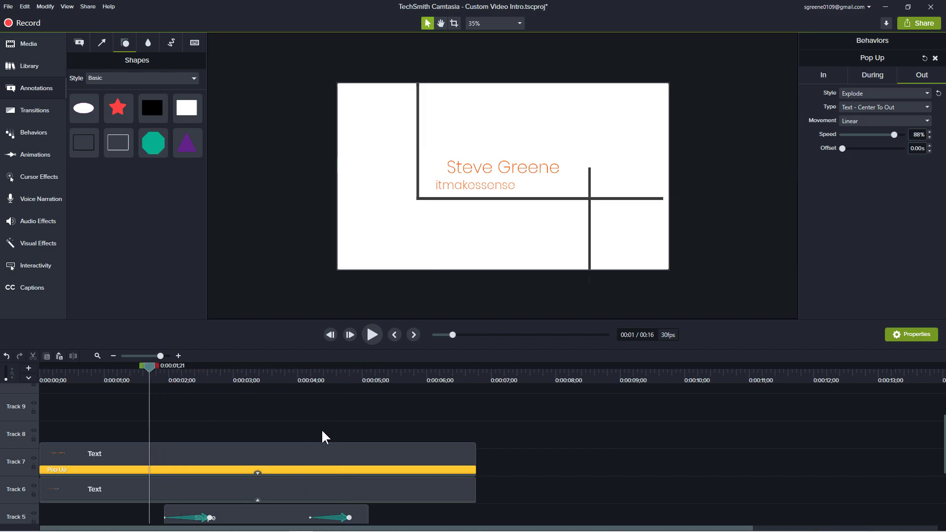
pyautogui.scroll(-1, 367, 431)
pyautogui.press('space')
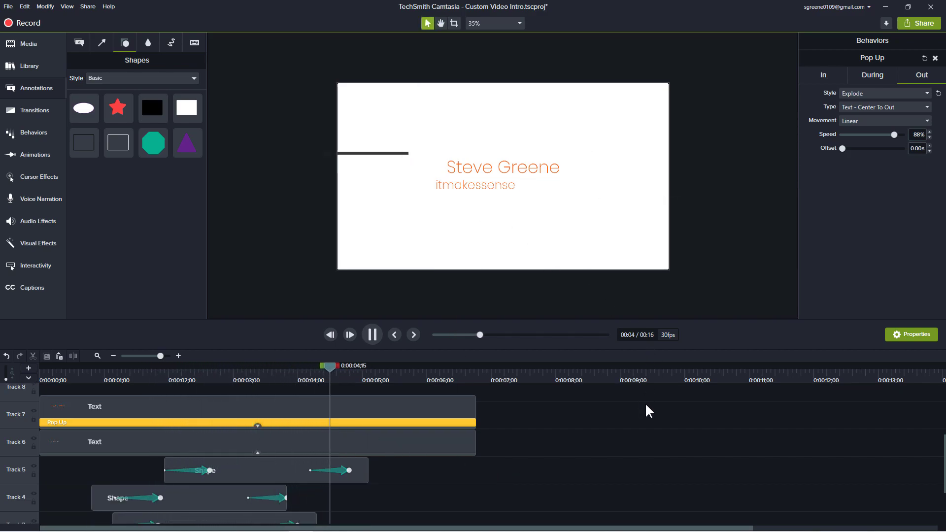
pyautogui.press('space')
pyautogui.moveTo(460, 365); pyautogui.dragTo(197, 413)
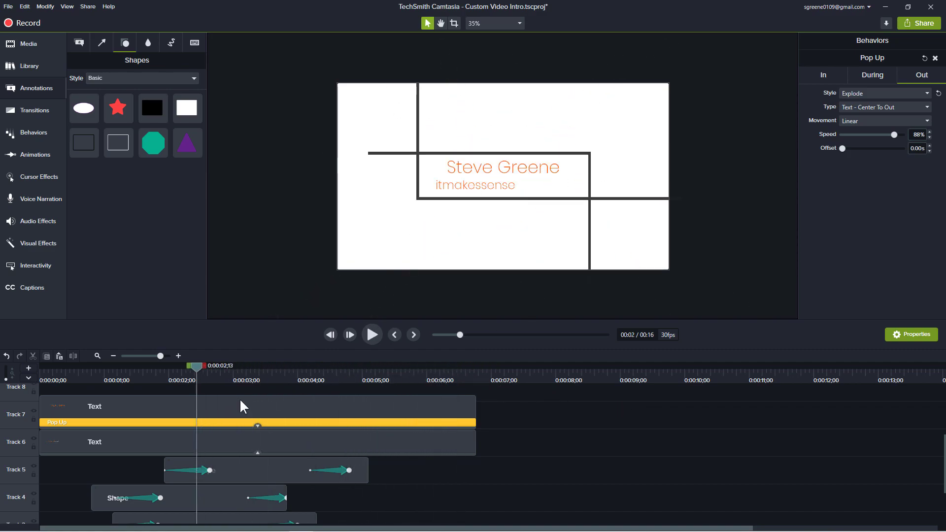
# Step: Recolor the white "blog.com" part of the Track 6 website text to a dark color
pyautogui.click(524, 185)
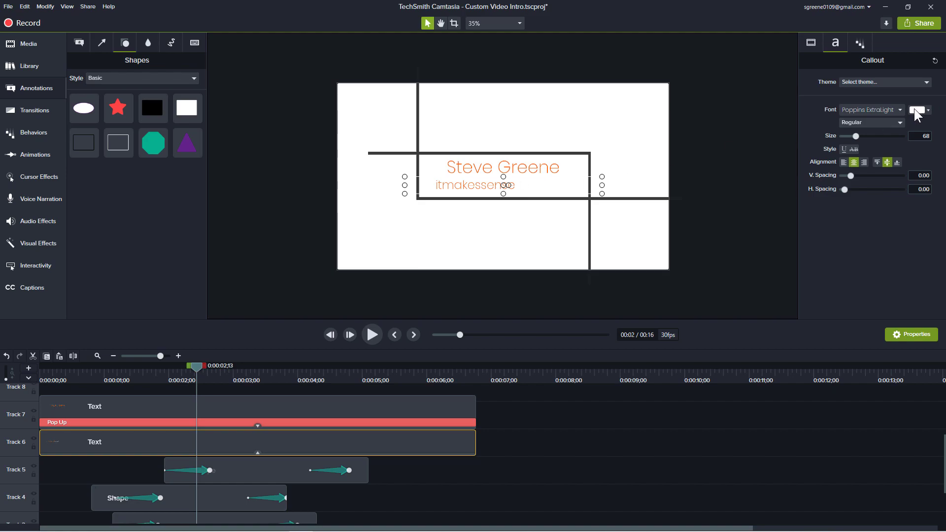
pyautogui.click(917, 110)
pyautogui.press('Escape')
# Step: Play the intro from the timeline's start with the recolored website text, pausing at about 6 seconds during the explosion
pyautogui.moveTo(195, 366); pyautogui.dragTo(31, 411)
pyautogui.press('space')
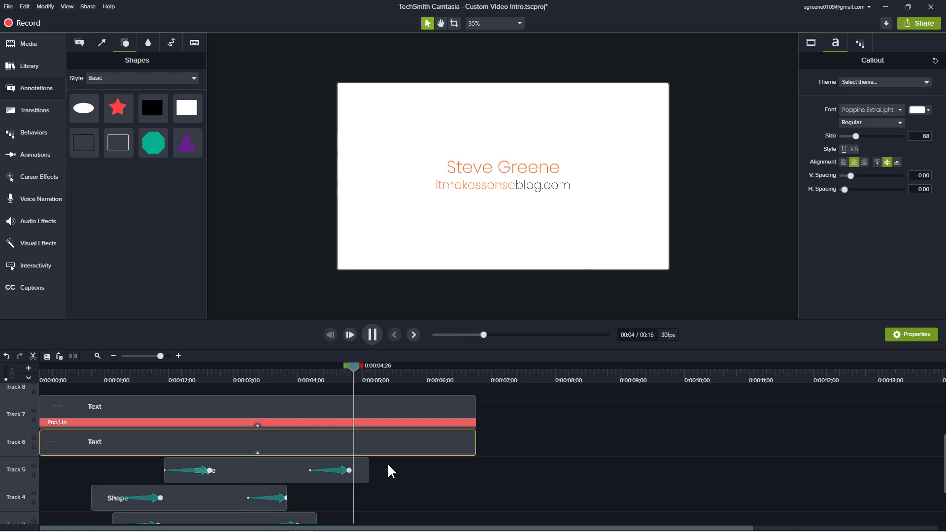
pyautogui.press('space')
pyautogui.scroll(-2, 516, 437)
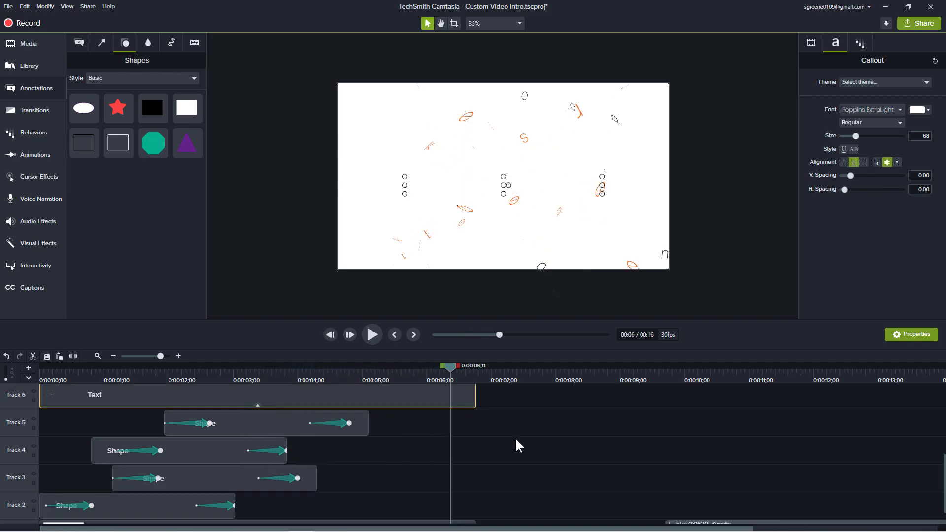
# Step: Trim the text clips on Tracks 6 and 7 to end with the Track 5 shape, and play the section from about 2.4 seconds
pyautogui.scroll(-1, 516, 436)
pyautogui.scroll(3, 515, 437)
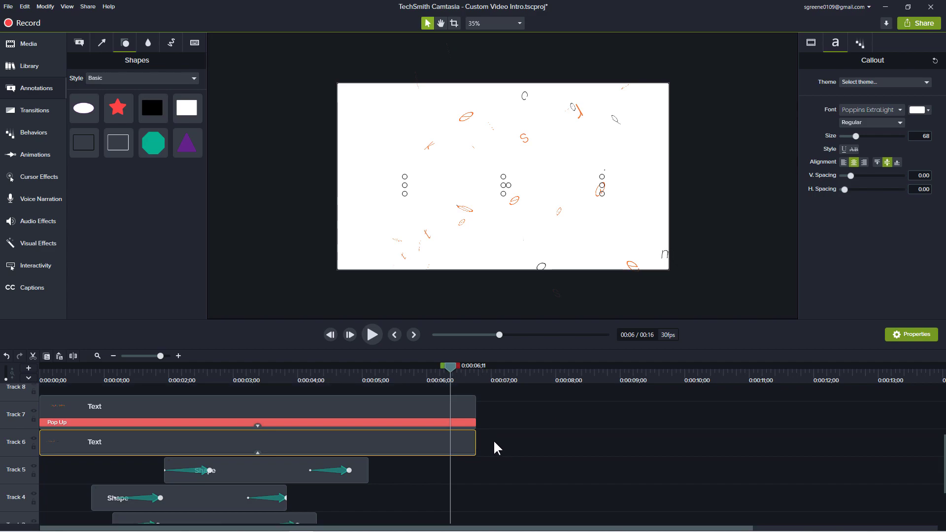
pyautogui.moveTo(476, 444); pyautogui.dragTo(370, 449)
pyautogui.moveTo(476, 418); pyautogui.dragTo(369, 420)
pyautogui.moveTo(454, 365); pyautogui.dragTo(197, 408)
pyautogui.press('space')
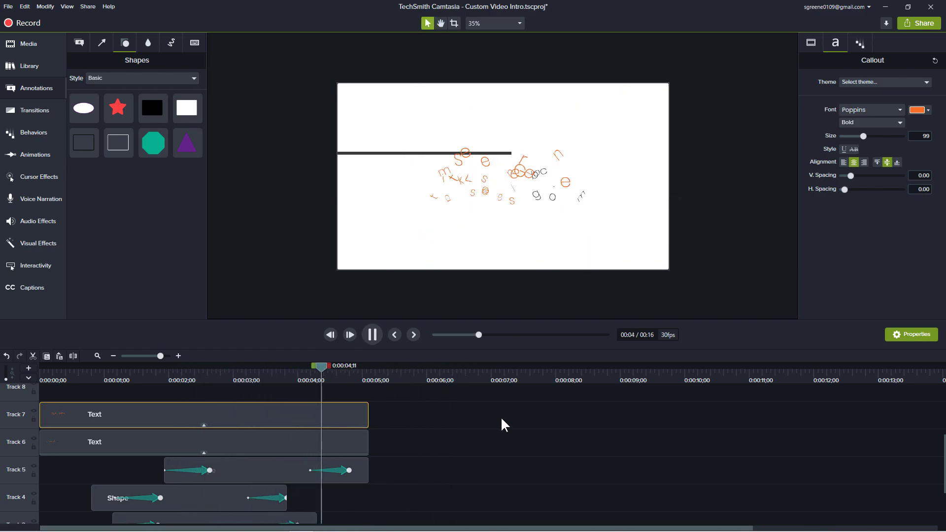
pyautogui.press('space')
pyautogui.scroll(-3, 495, 429)
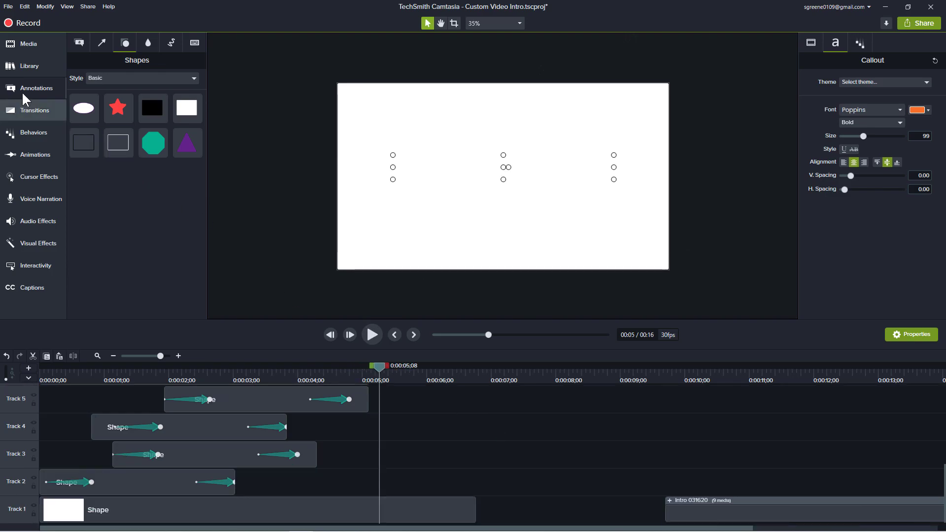
# Step: Add It Makes Sense Logo from the Default library to Track 2 after the texts end, and trim it to the Track 1 shape's end
pyautogui.click(24, 64)
pyautogui.scroll(-2, 142, 214)
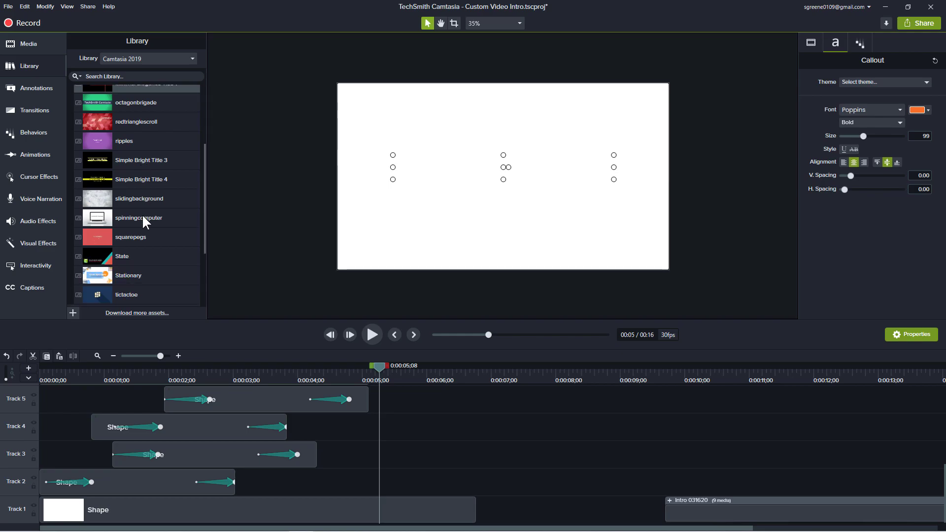
pyautogui.click(183, 58)
pyautogui.click(124, 130)
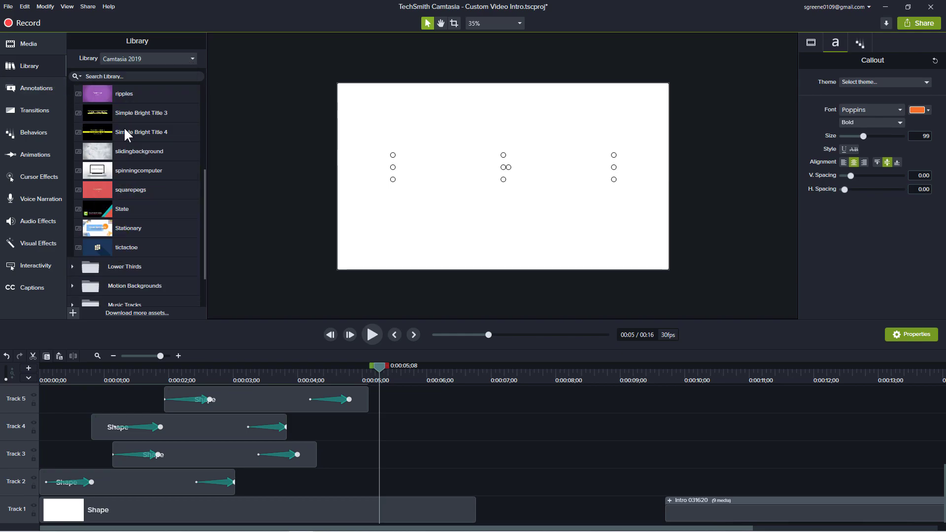
pyautogui.moveTo(122, 166); pyautogui.dragTo(368, 493)
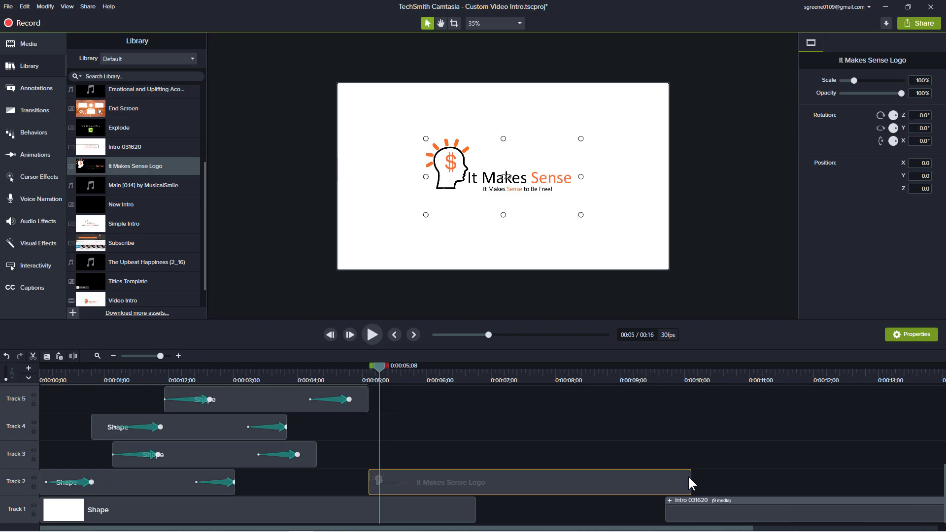
pyautogui.moveTo(691, 480); pyautogui.dragTo(475, 492)
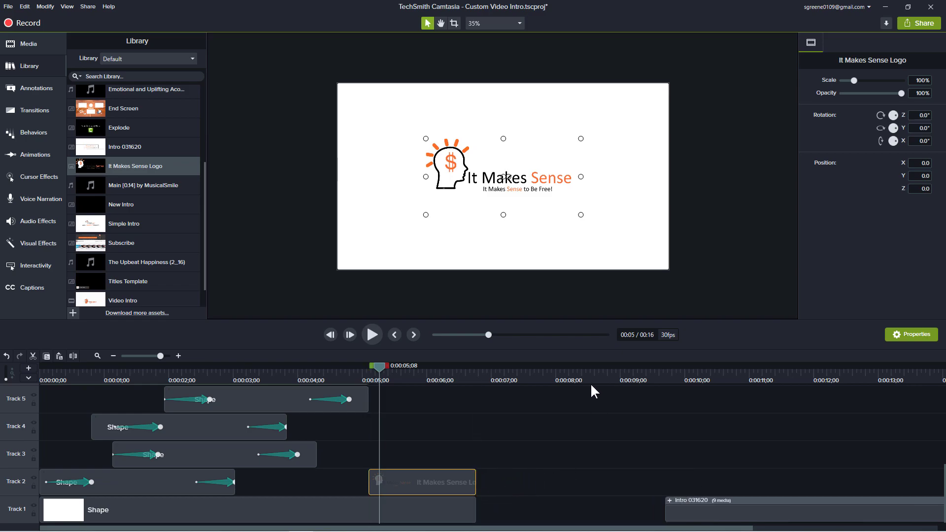
# Step: Play from the text explosion through the logo's end, and return the playhead to about 4.8 seconds
pyautogui.moveTo(384, 368); pyautogui.dragTo(328, 380)
pyautogui.press('space')
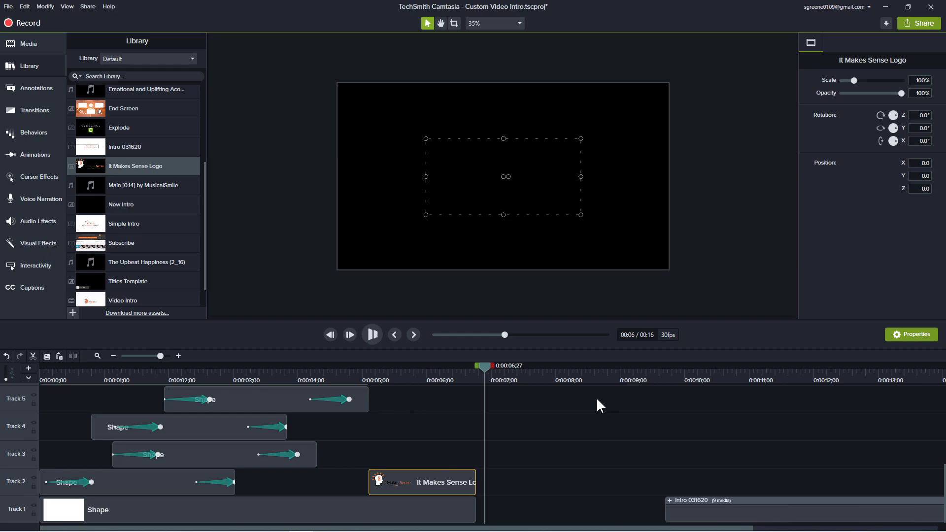
pyautogui.moveTo(484, 365); pyautogui.dragTo(347, 389)
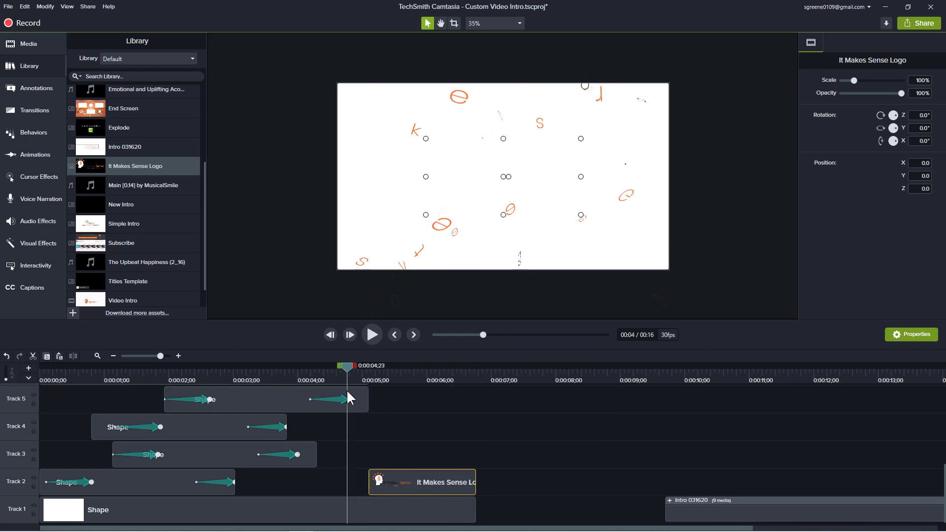
# Step: Add Fade transitions to both ends of the Track 2 logo, and extend the logo and Track 1 shape to about 7.1 seconds
pyautogui.click(26, 111)
pyautogui.moveTo(103, 90); pyautogui.dragTo(471, 484)
pyautogui.moveTo(479, 476); pyautogui.dragTo(500, 508)
# Step: Play the intro from about 2 seconds past the end of the logo's fades
pyautogui.moveTo(350, 369); pyautogui.dragTo(179, 418)
pyautogui.press('space')
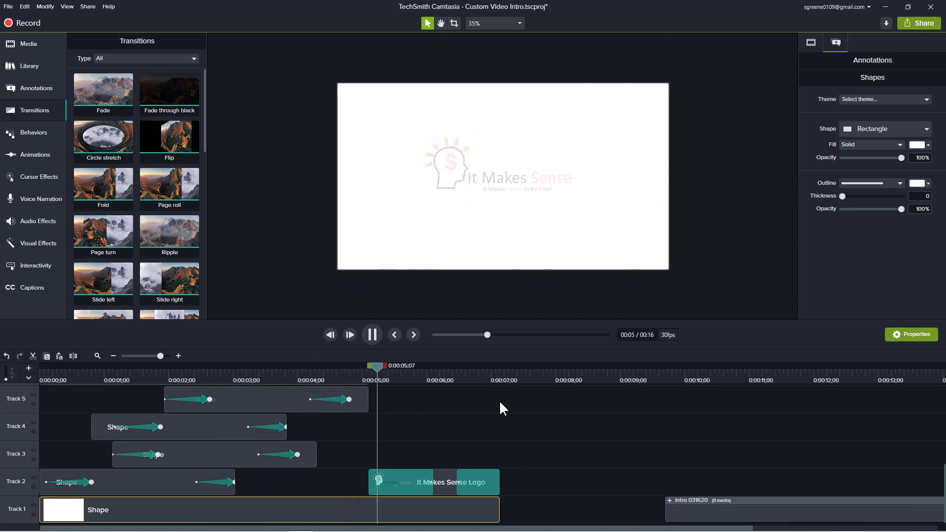
pyautogui.press('space')
# Step: Add the "15854 presentation intro transition 5" audio from the Default library to Track 8 at the timeline's start
pyautogui.scroll(3, 553, 409)
pyautogui.scroll(-3, 553, 409)
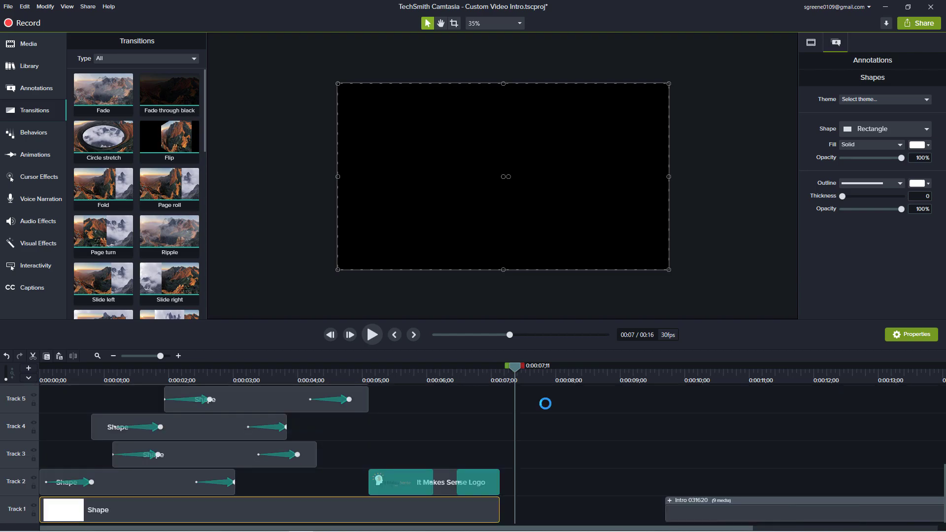
pyautogui.scroll(3, 545, 403)
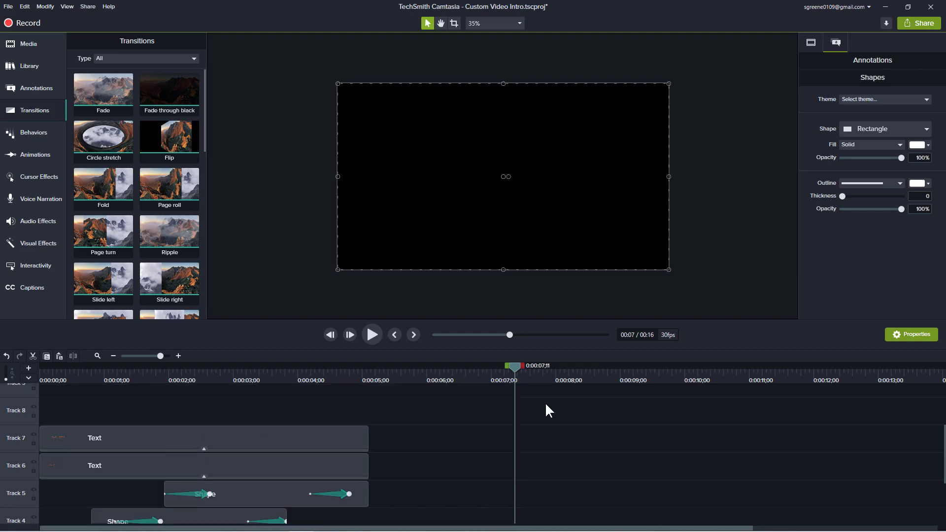
pyautogui.scroll(1, 547, 410)
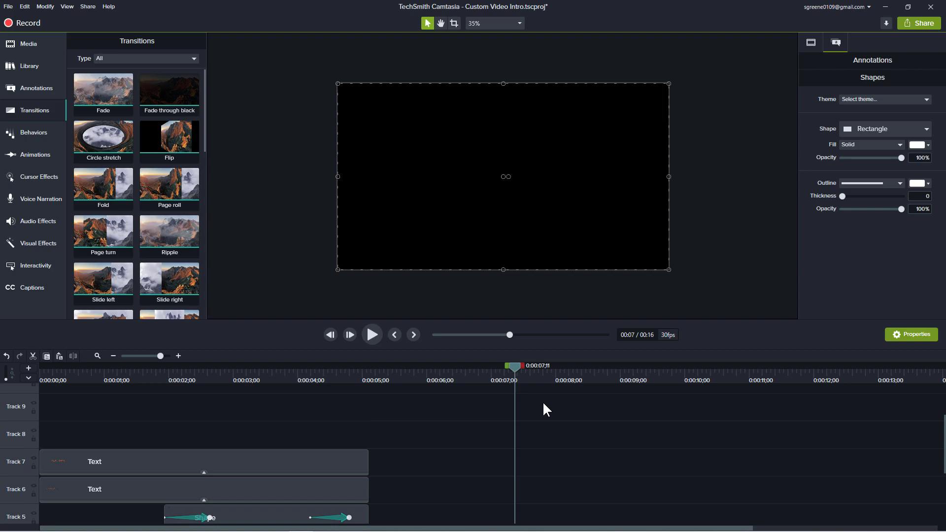
pyautogui.click(29, 64)
pyautogui.scroll(5, 155, 143)
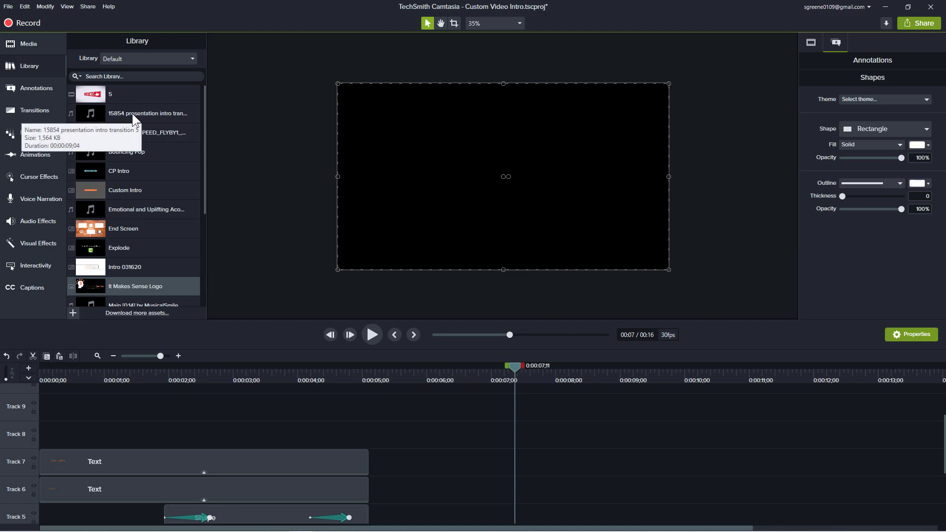
pyautogui.moveTo(132, 113); pyautogui.dragTo(38, 432)
# Step: Play the intro with its audio from the timeline's start, pausing at about 4.8 seconds during the text explosion
pyautogui.moveTo(517, 367); pyautogui.dragTo(46, 453)
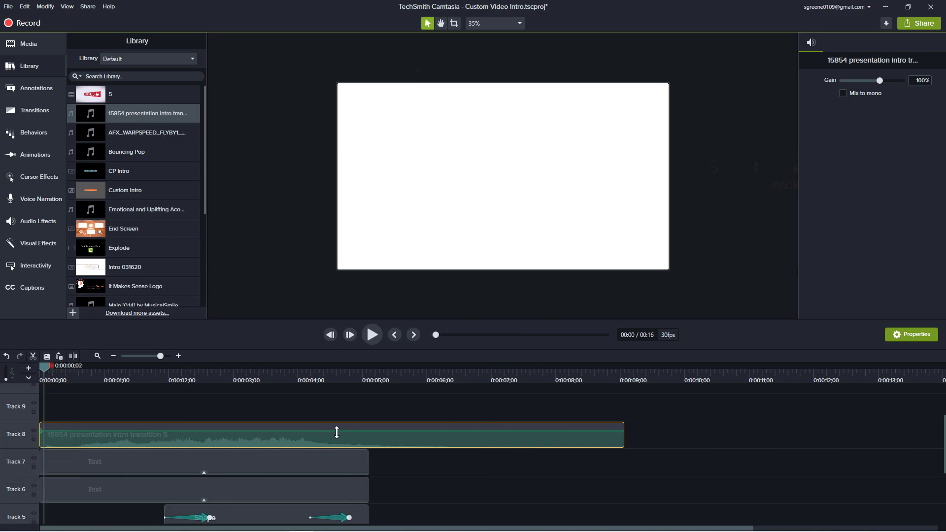
pyautogui.scroll(-3, 441, 474)
pyautogui.scroll(3, 441, 473)
pyautogui.press('space')
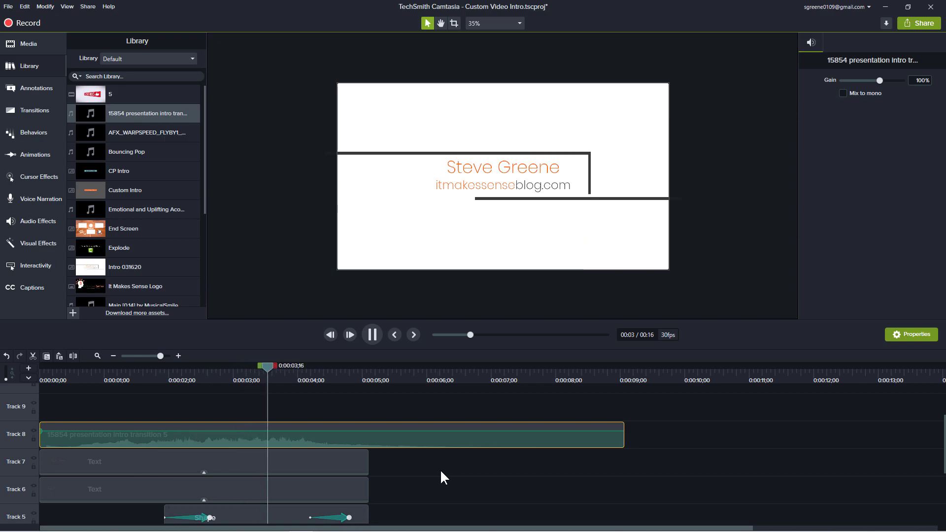
pyautogui.press('space')
pyautogui.scroll(-2, 425, 470)
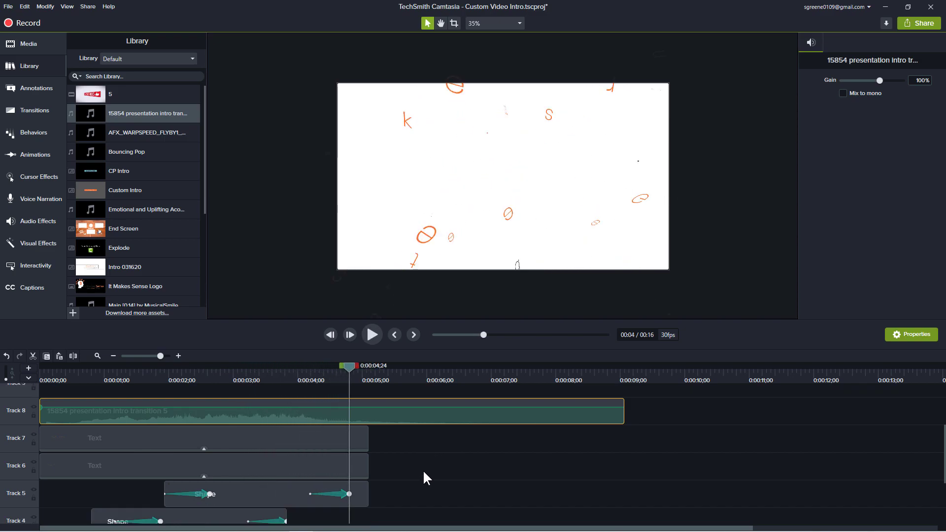
pyautogui.scroll(-2, 423, 469)
pyautogui.scroll(3, 423, 470)
pyautogui.scroll(-3, 424, 468)
pyautogui.scroll(3, 423, 468)
# Step: Shape the Track 8 audio volume to start low, peak at about 3 seconds, and fall back low at about 5.3 seconds
pyautogui.moveTo(112, 408); pyautogui.dragTo(113, 421)
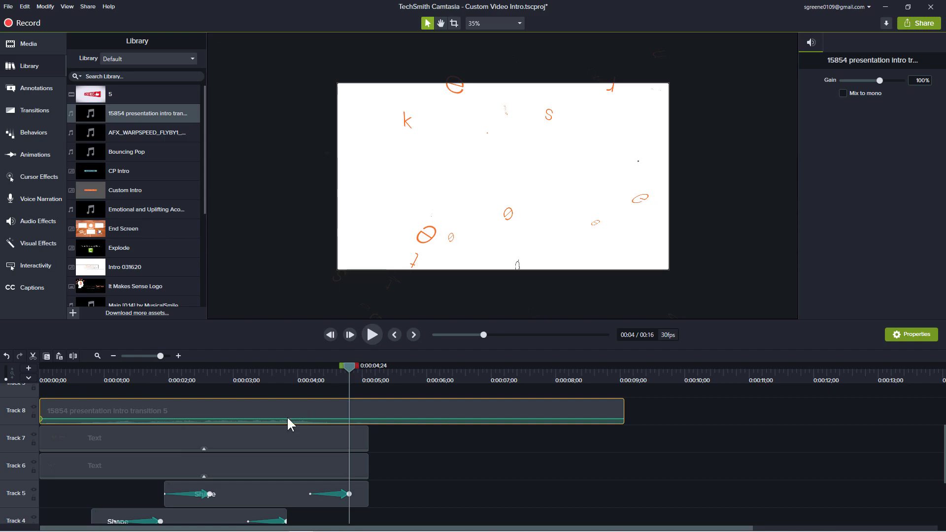
pyautogui.moveTo(241, 417); pyautogui.dragTo(245, 403)
pyautogui.moveTo(378, 407); pyautogui.dragTo(375, 421)
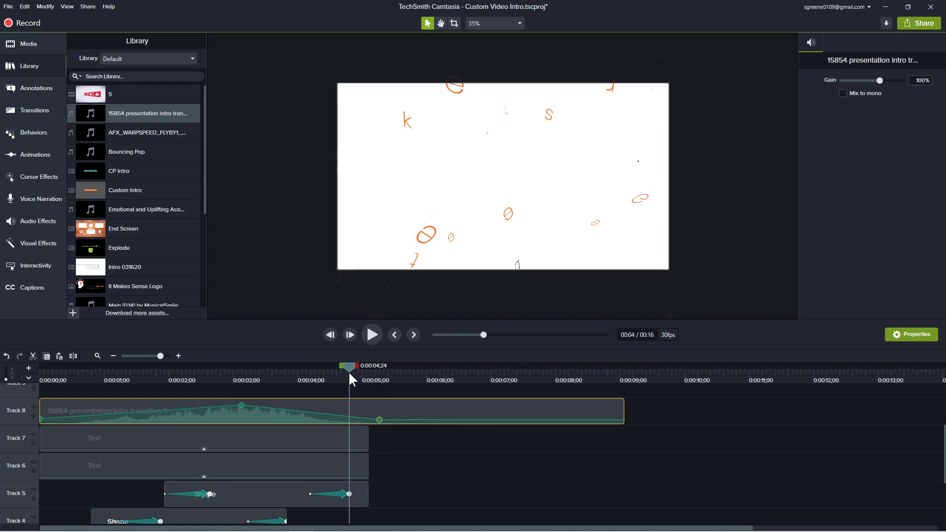
# Step: Split the media at 0:00:07;04, where the logo clip ends, and delete the leftover Track 8 audio after that point
pyautogui.moveTo(355, 367); pyautogui.dragTo(398, 367)
pyautogui.scroll(-3, 473, 460)
pyautogui.moveTo(501, 365); pyautogui.dragTo(506, 366)
pyautogui.scroll(3, 523, 405)
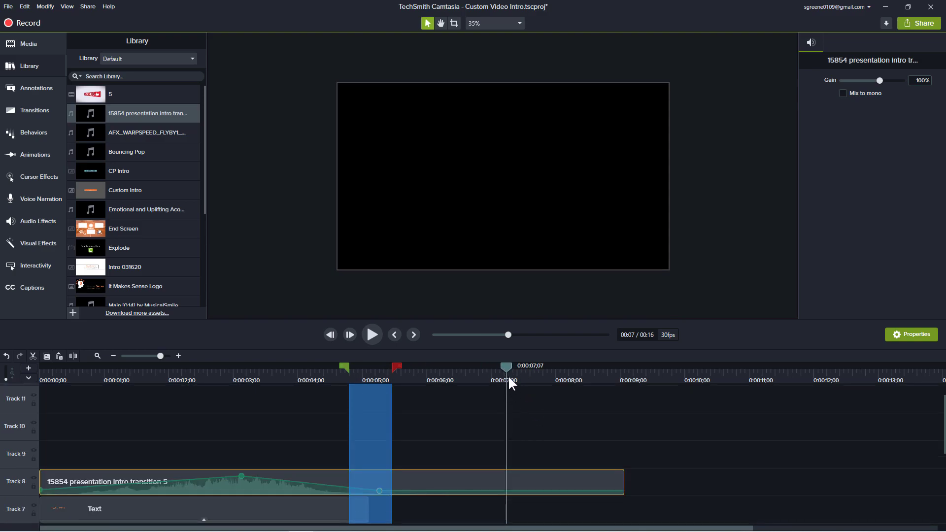
pyautogui.click(447, 419)
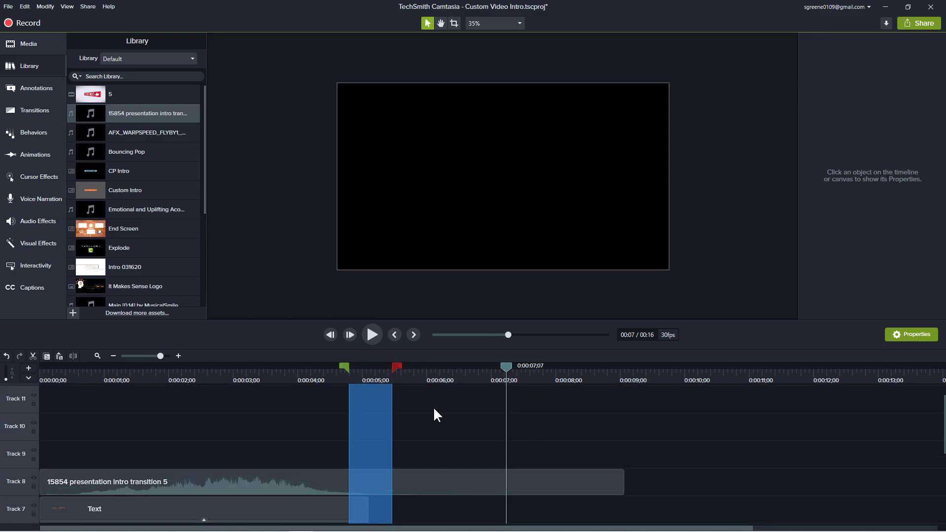
pyautogui.click(504, 365)
pyautogui.scroll(-4, 522, 430)
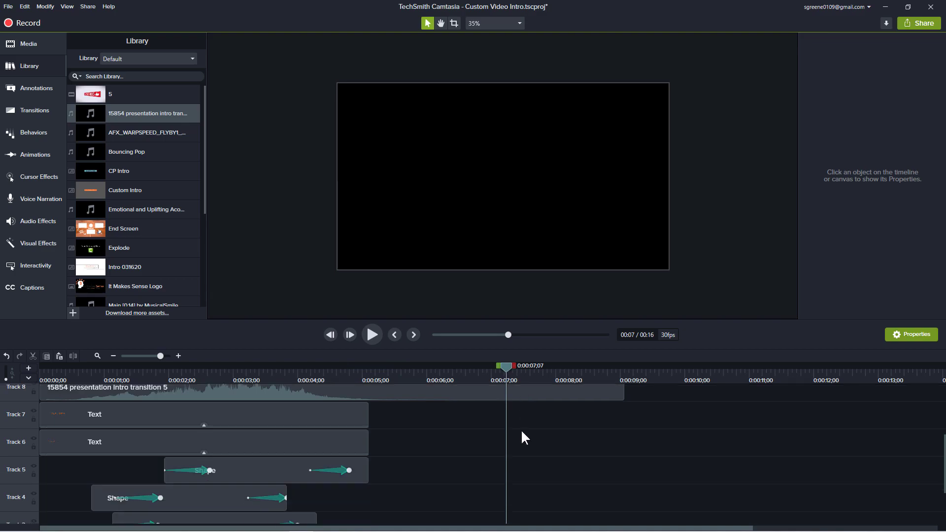
pyautogui.moveTo(505, 366); pyautogui.dragTo(501, 368)
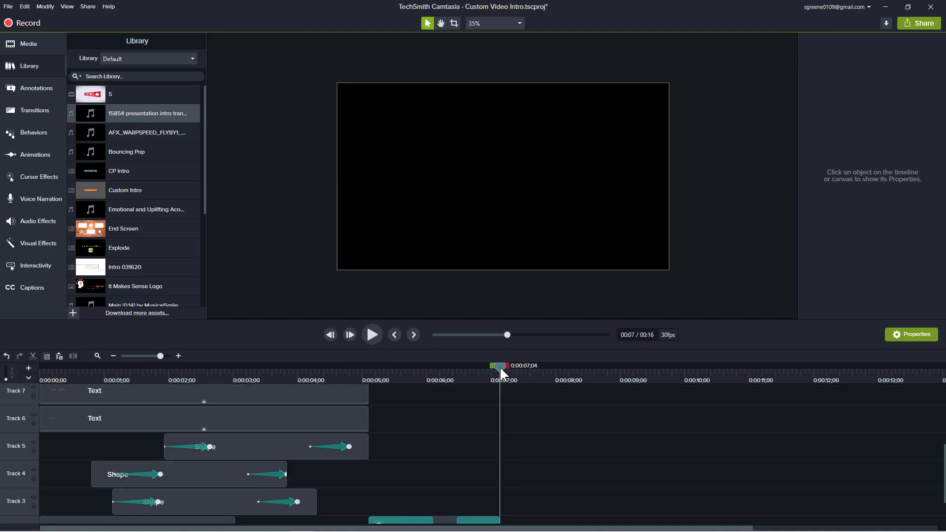
pyautogui.scroll(4, 533, 403)
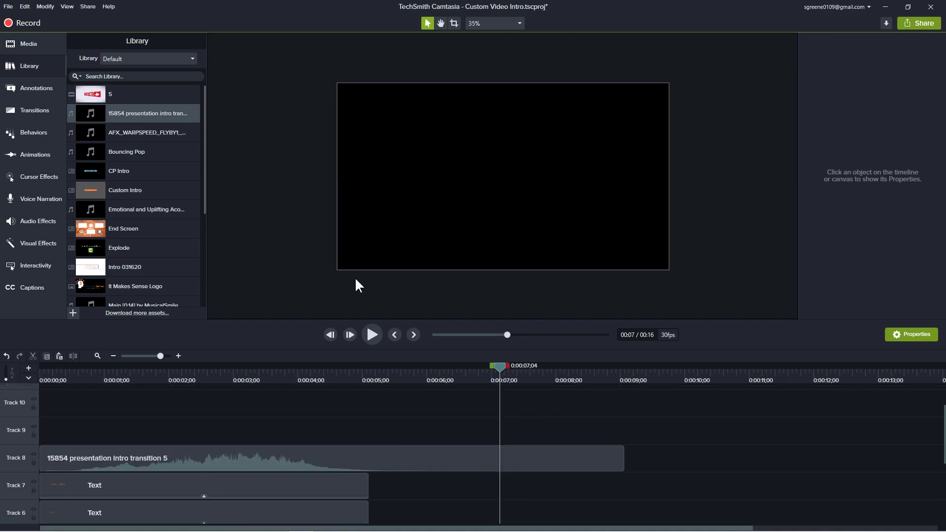
pyautogui.click(24, 7)
pyautogui.click(21, 113)
pyautogui.click(590, 451)
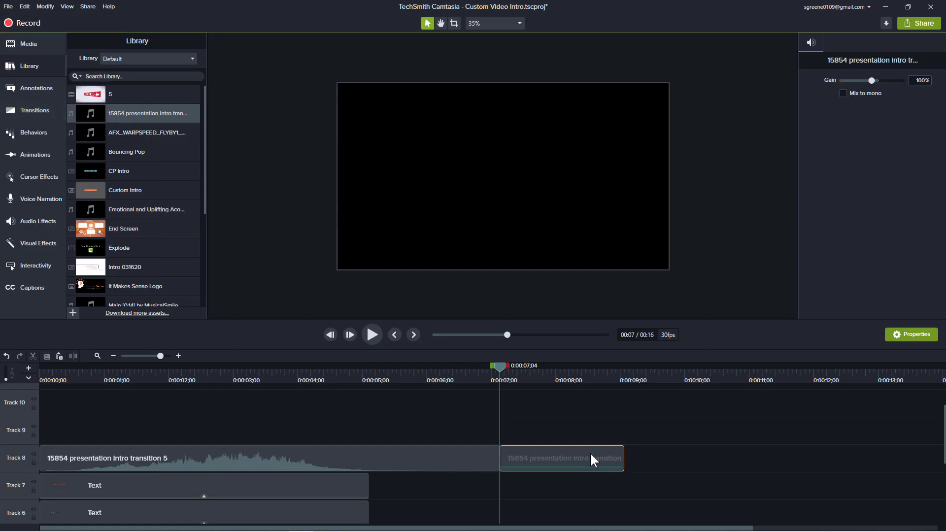
pyautogui.press('Delete')
# Step: Play the intro with its trimmed audio from the timeline's start, pausing at about 7 seconds
pyautogui.moveTo(501, 368); pyautogui.dragTo(15, 412)
pyautogui.scroll(-3, 369, 430)
pyautogui.press('space')
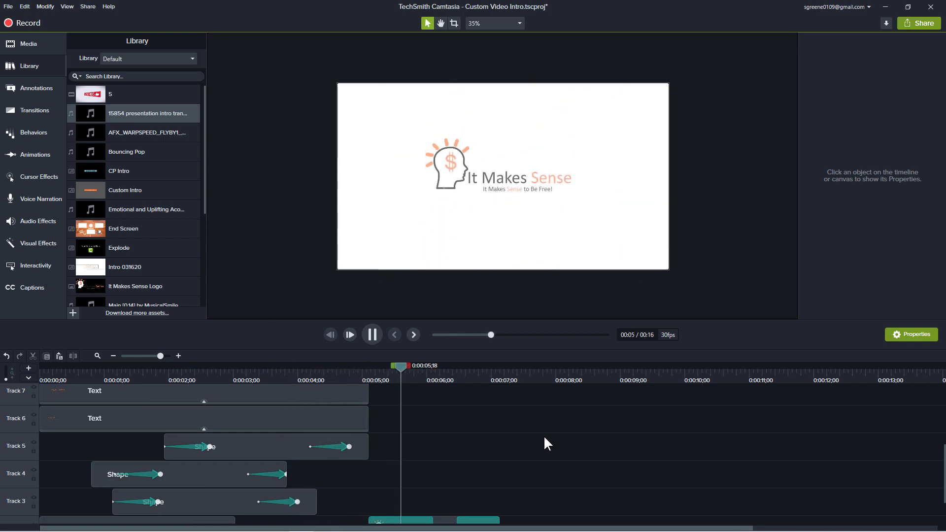
pyautogui.press('space')
# Step: Shift the Track 8 audio clip about half a second later on the timeline
pyautogui.scroll(-2, 554, 441)
pyautogui.scroll(4, 554, 441)
pyautogui.moveTo(283, 436); pyautogui.dragTo(314, 435)
pyautogui.scroll(-2, 454, 464)
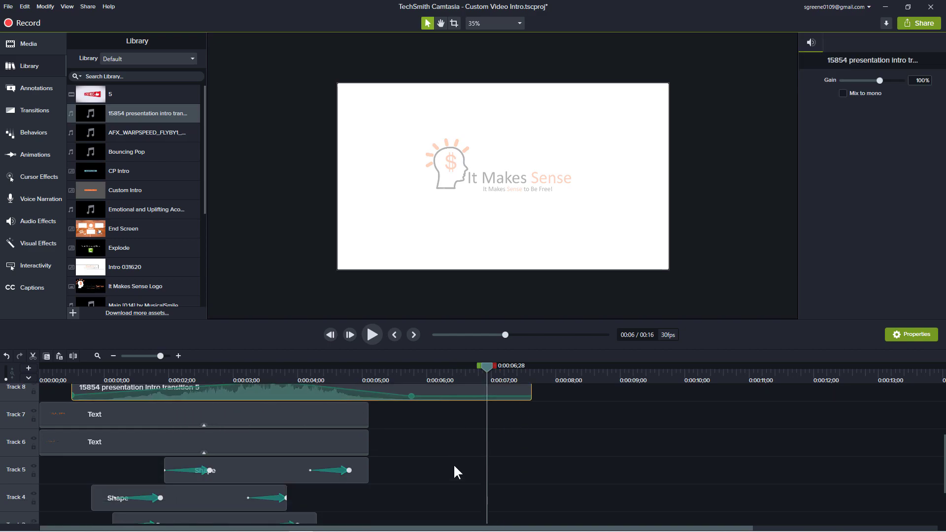
pyautogui.scroll(-1, 453, 472)
pyautogui.scroll(3, 442, 464)
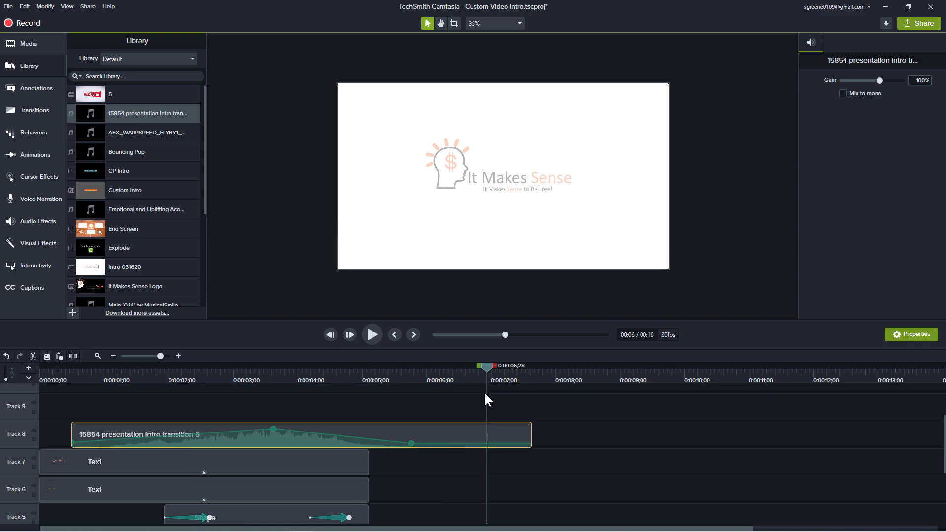
# Step: Split the shifted Track 8 audio at 0:00:07;04 and delete the part extending past the logo's end
pyautogui.moveTo(489, 365); pyautogui.dragTo(472, 452)
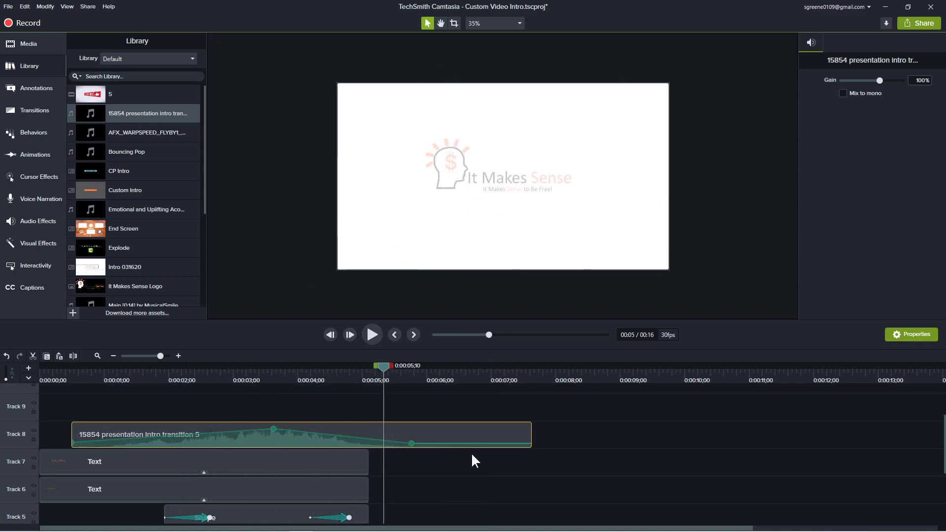
pyautogui.scroll(-3, 471, 451)
pyautogui.moveTo(389, 368); pyautogui.dragTo(501, 386)
pyautogui.scroll(4, 433, 395)
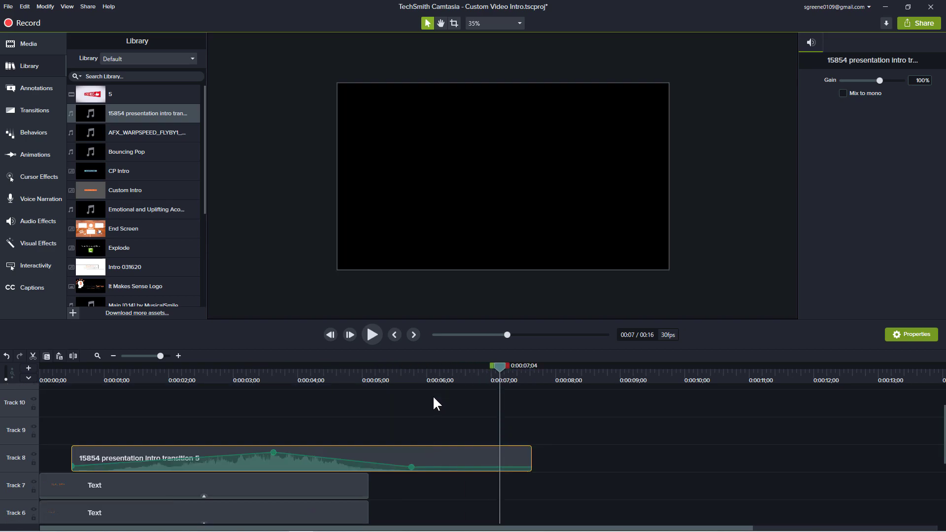
pyautogui.click(26, 7)
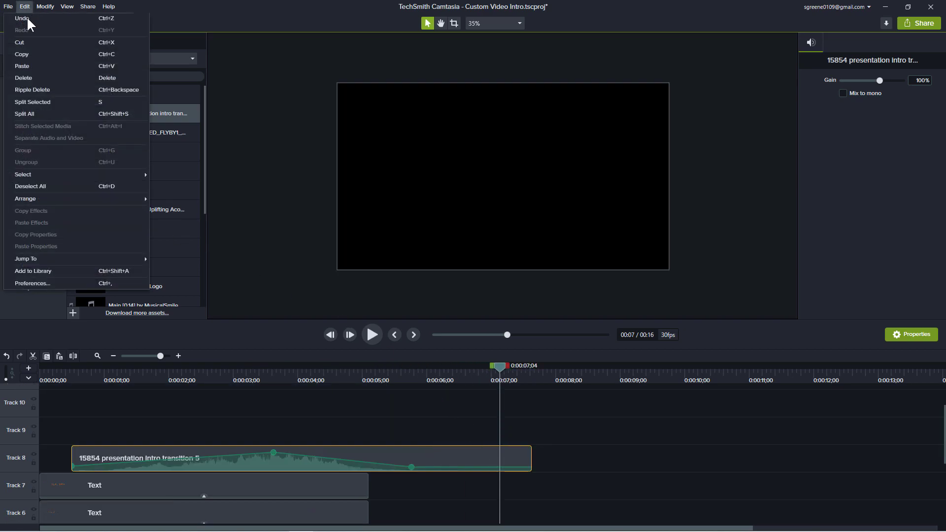
pyautogui.click(37, 114)
pyautogui.click(523, 463)
pyautogui.press('Delete')
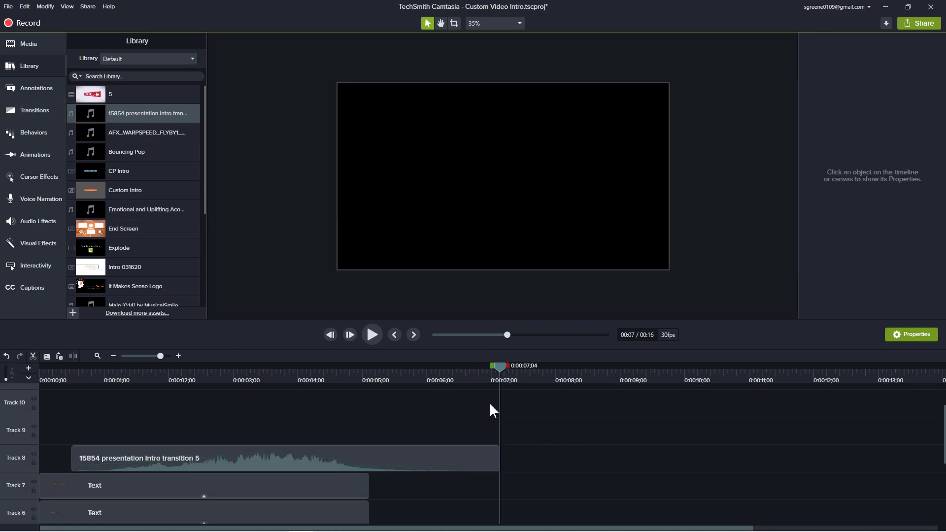
# Step: Play the whole intro from the timeline's start to just past the logo's end to review the shifted audio
pyautogui.hotkey('ctrl', 'Home')
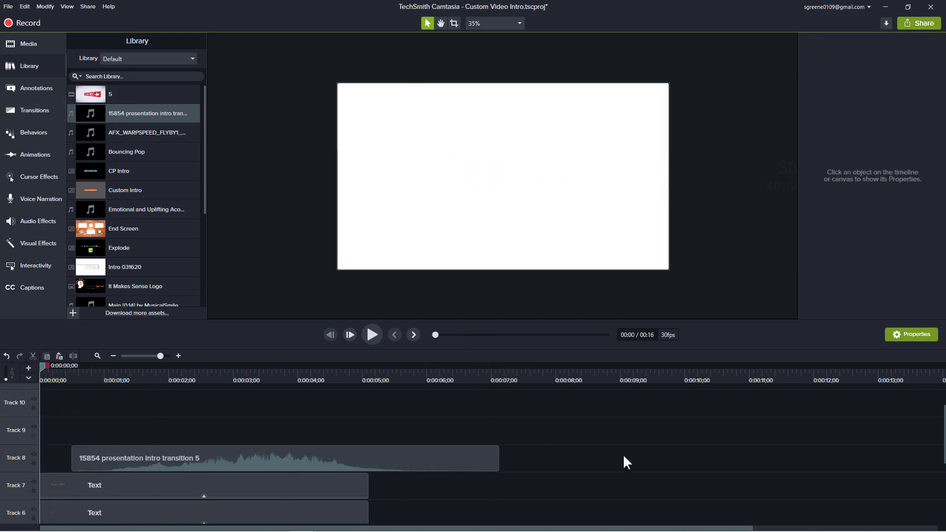
pyautogui.scroll(-5, 624, 456)
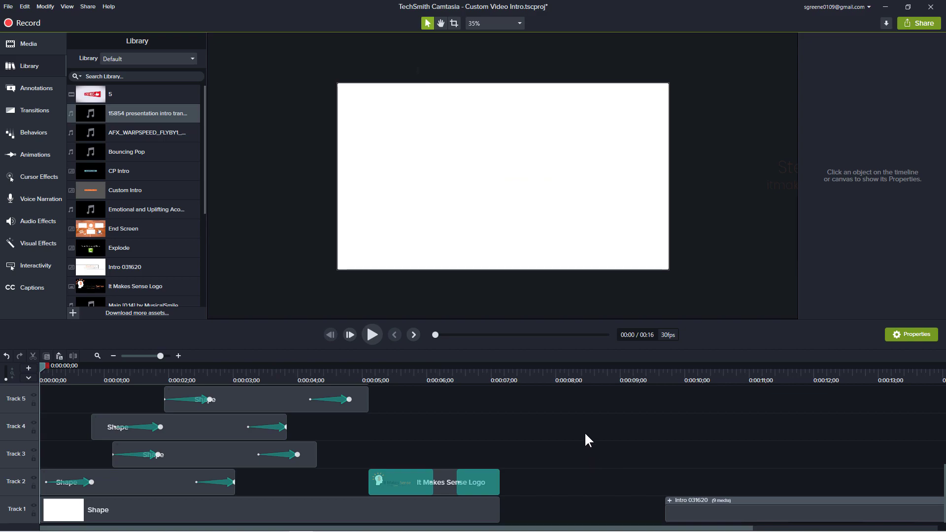
pyautogui.press('space')
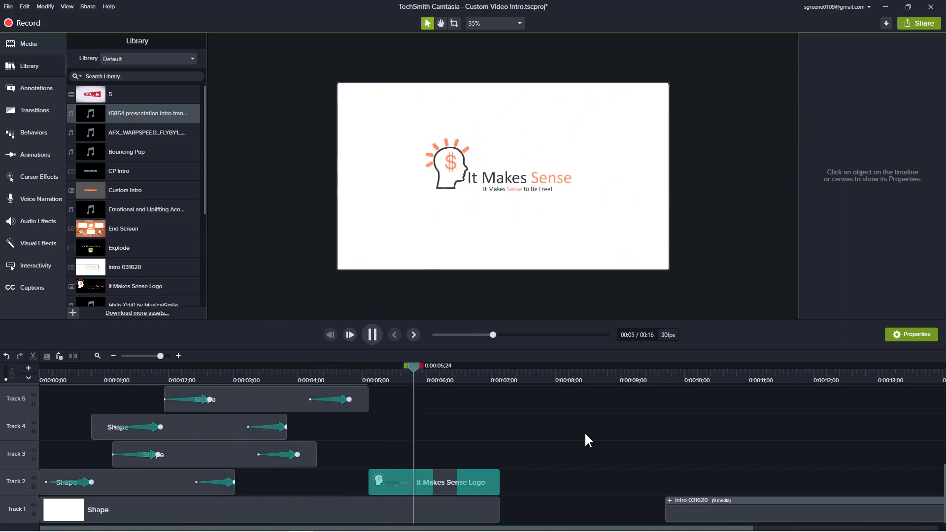
pyautogui.press('space')
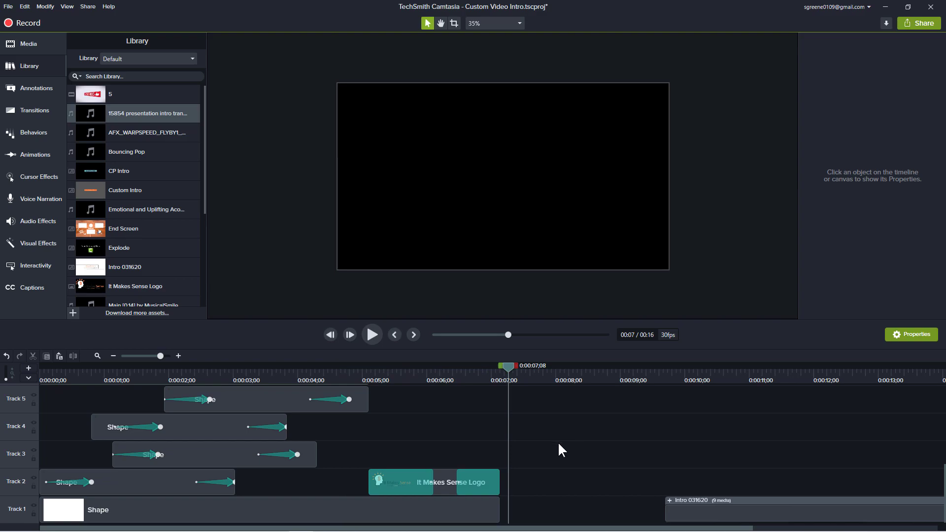
# Step: Delete the "Intro 031620" group from Track 1
pyautogui.scroll(4, 551, 448)
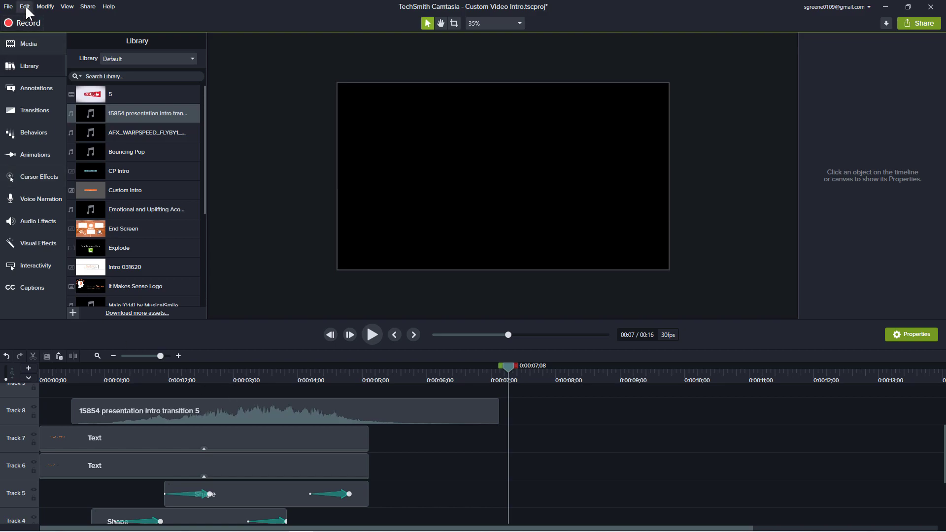
pyautogui.scroll(-4, 690, 419)
pyautogui.click(711, 515)
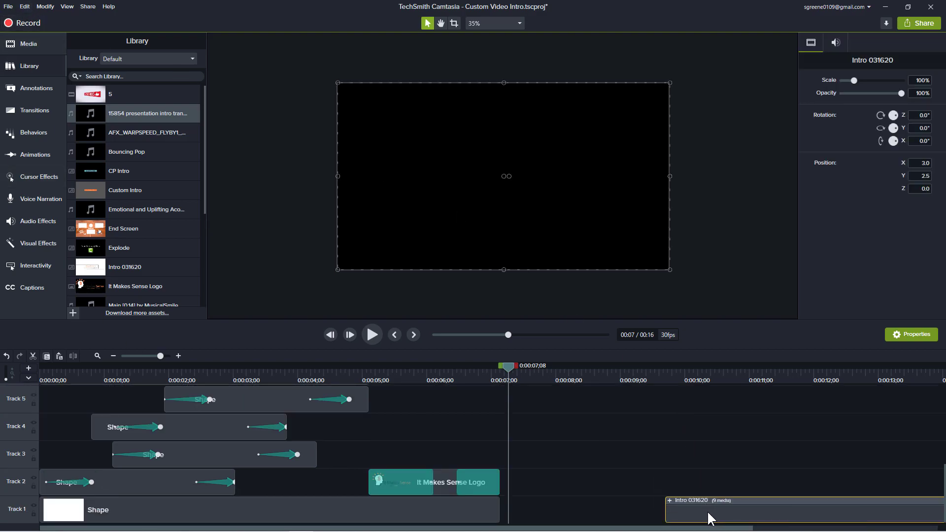
pyautogui.press('Delete')
# Step: Select all remaining media on the timeline and combine it into one group
pyautogui.scroll(5, 623, 481)
pyautogui.click(24, 6)
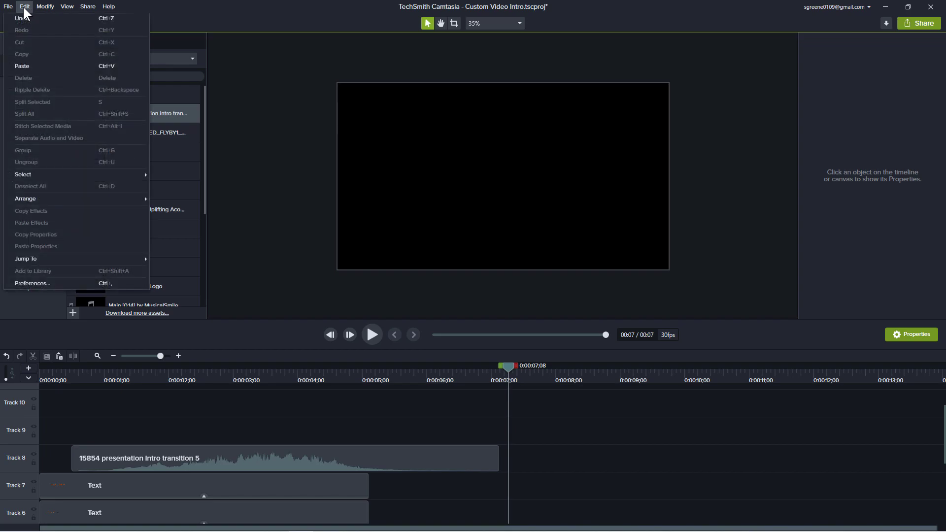
pyautogui.moveTo(32, 175)
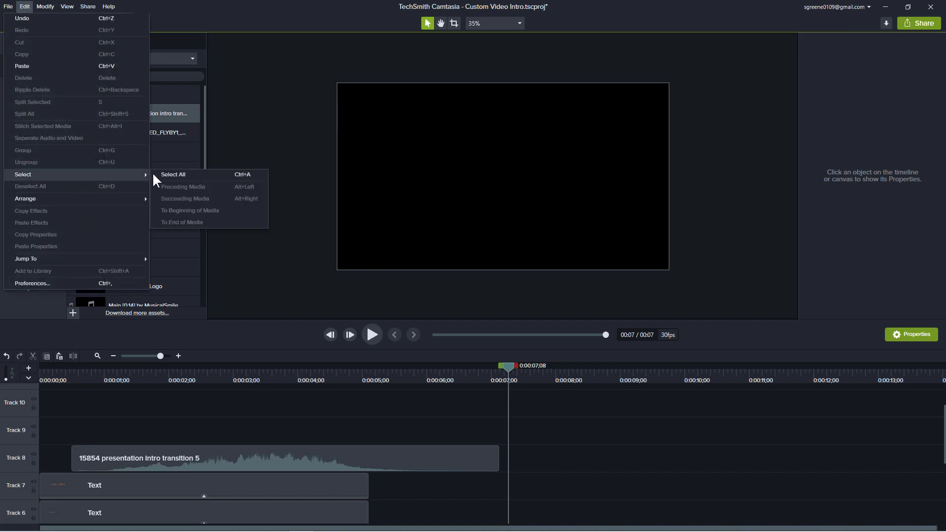
pyautogui.click(181, 172)
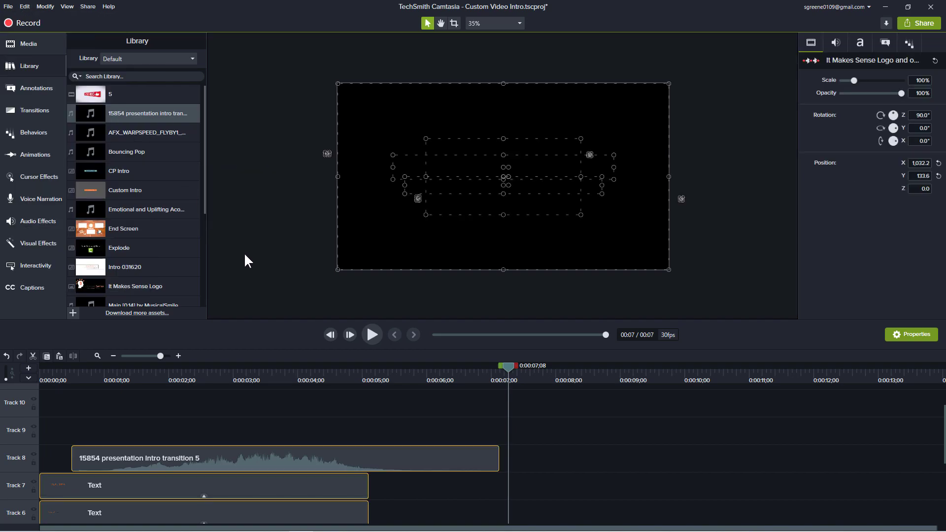
pyautogui.click(24, 6)
pyautogui.click(17, 147)
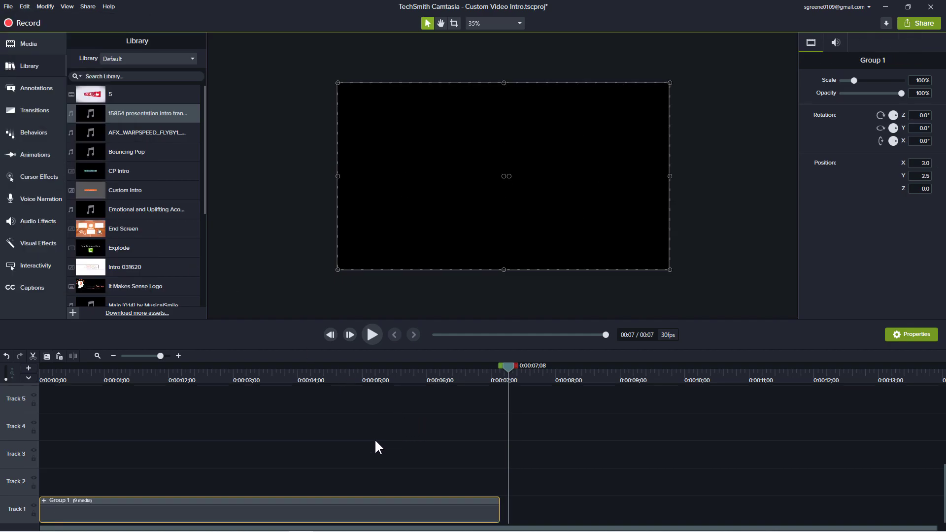
# Step: Add the new group on Track 1 to the Default library under the name "Intro Best"
pyautogui.rightClick(260, 509)
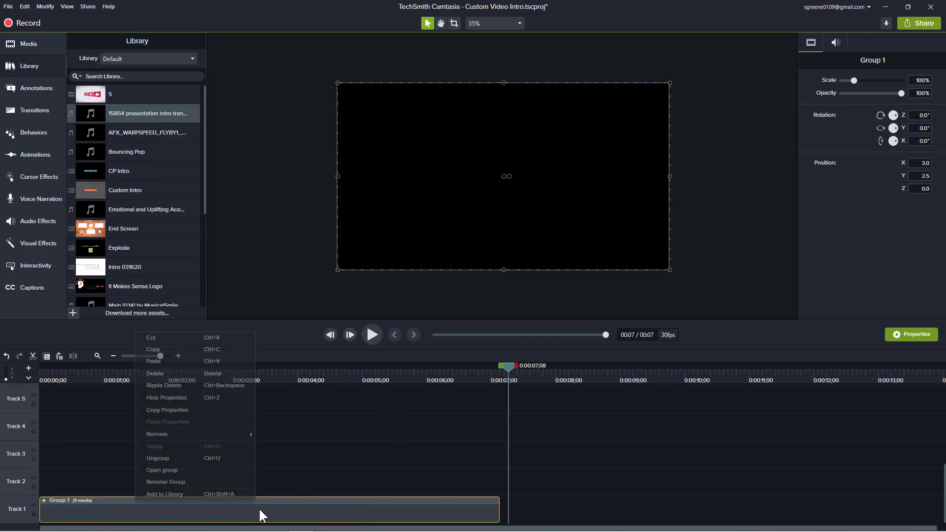
pyautogui.click(193, 491)
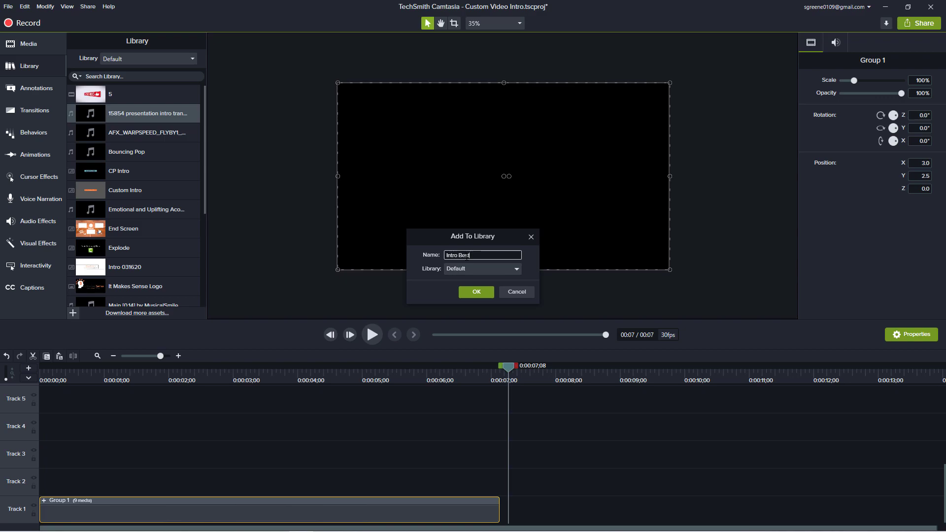
pyautogui.click(477, 292)
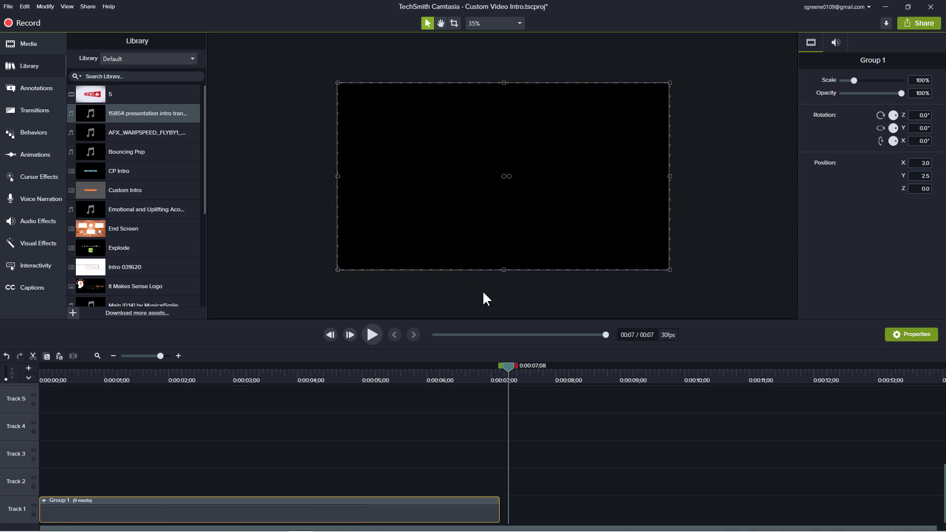